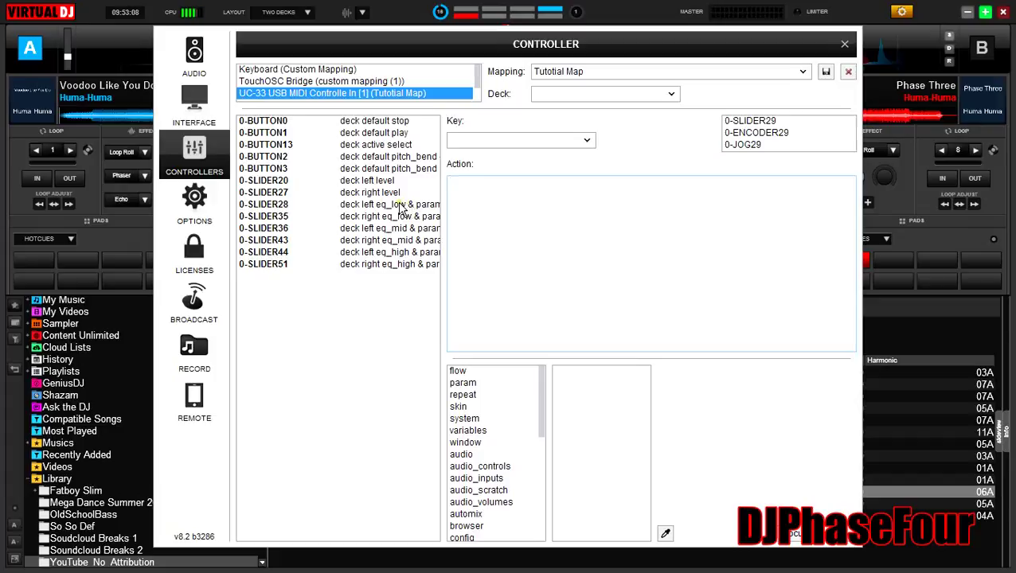
- Copy the complete action script of 0-SLIDER28 and paste it as the action for 0-SLIDER29
{"action": "left_click", "coordinate": [406, 206]}
{"action": "left_click_drag", "start_coordinate": [841, 182], "coordinate": [461, 194]}
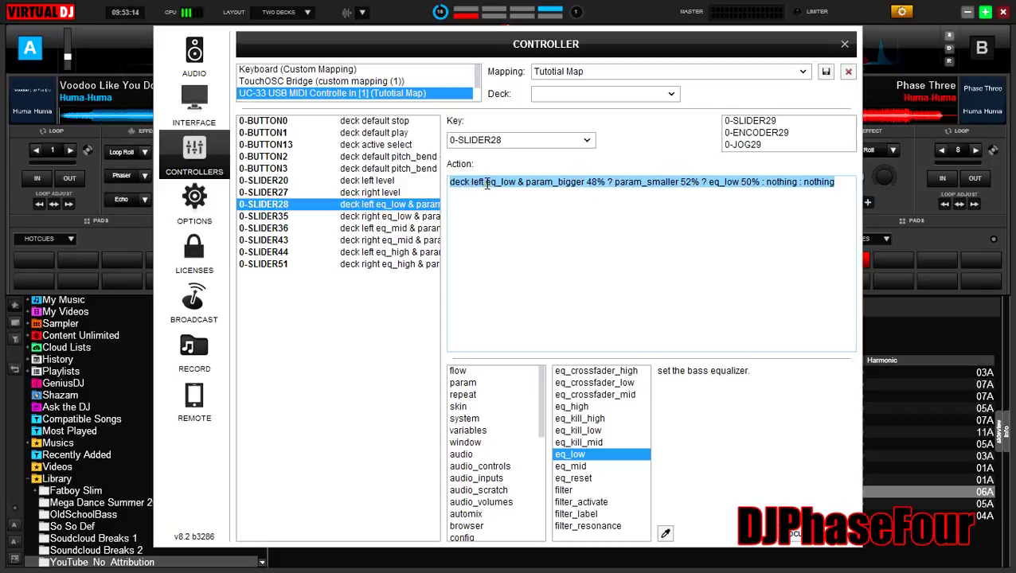
{"action": "right_click", "coordinate": [487, 182]}
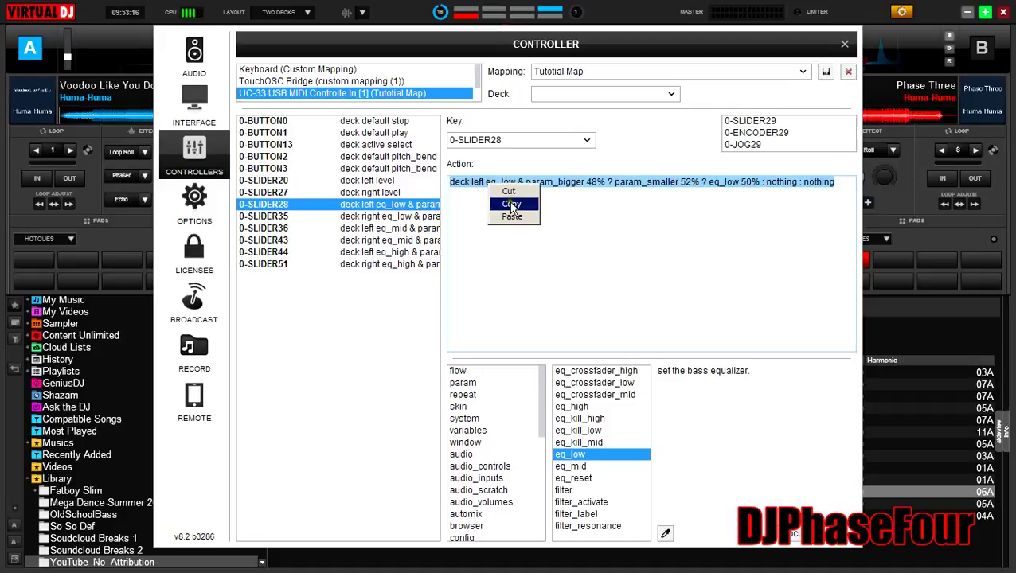
{"action": "left_click", "coordinate": [509, 203]}
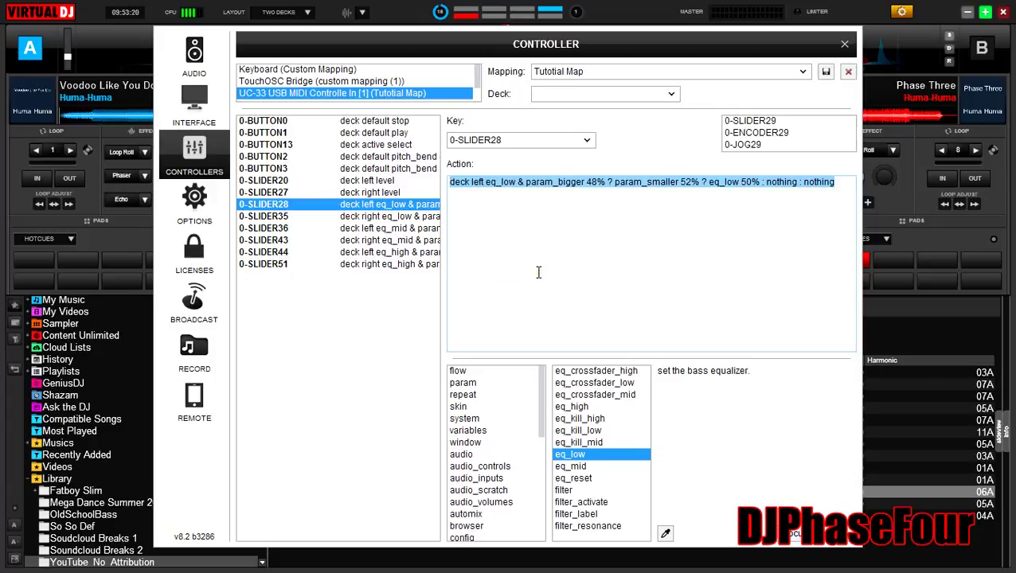
{"action": "left_click", "coordinate": [769, 121]}
{"action": "left_click", "coordinate": [611, 242]}
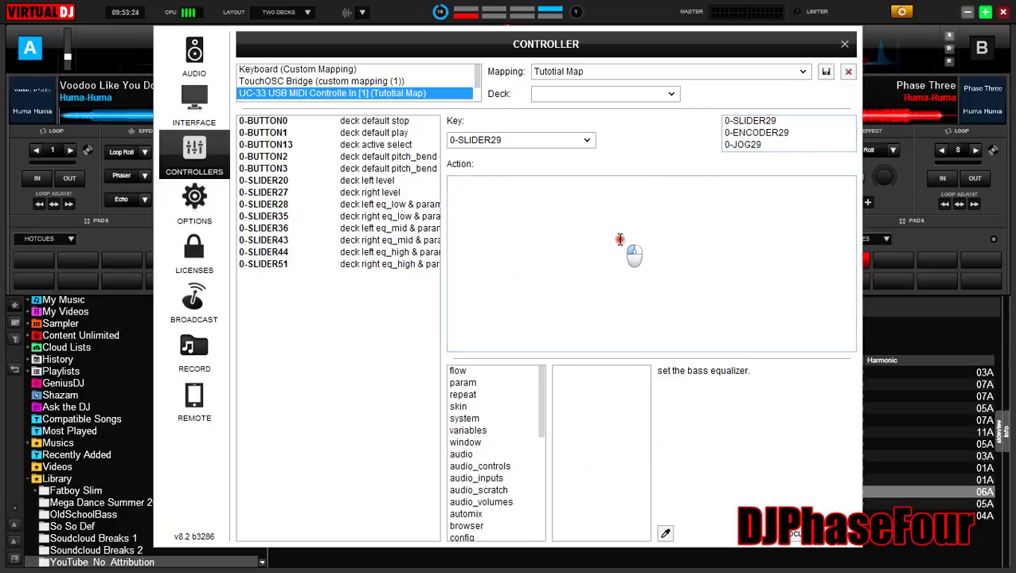
{"action": "key", "text": "ctrl+v"}
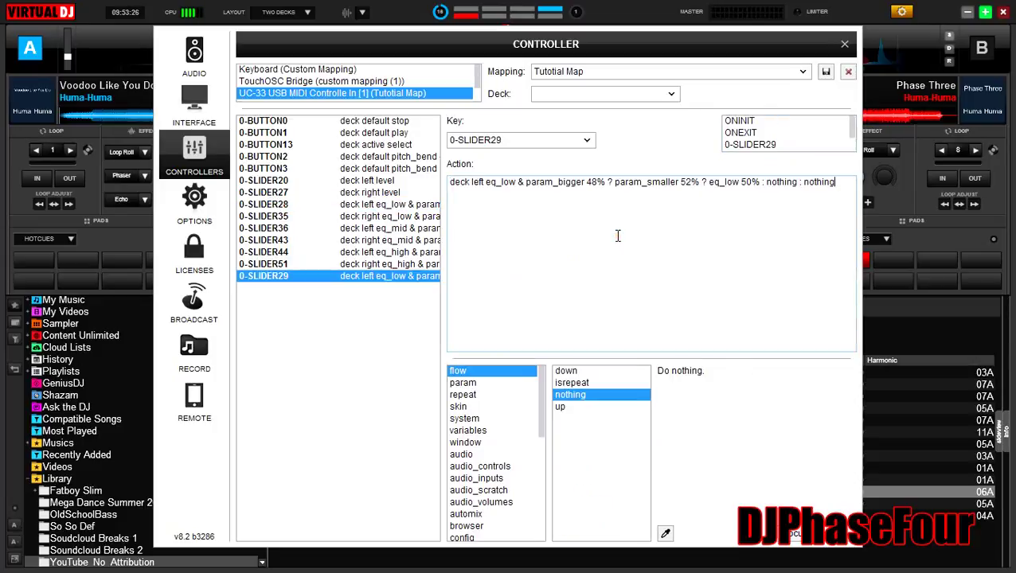
- Replace the first eq_low in the 0-SLIDER29 action with filter, directly after "deck left"
{"action": "left_click_drag", "start_coordinate": [450, 181], "coordinate": [500, 183]}
{"action": "left_click", "coordinate": [511, 182]}
{"action": "double_click", "coordinate": [513, 183]}
{"action": "double_click", "coordinate": [500, 183]}
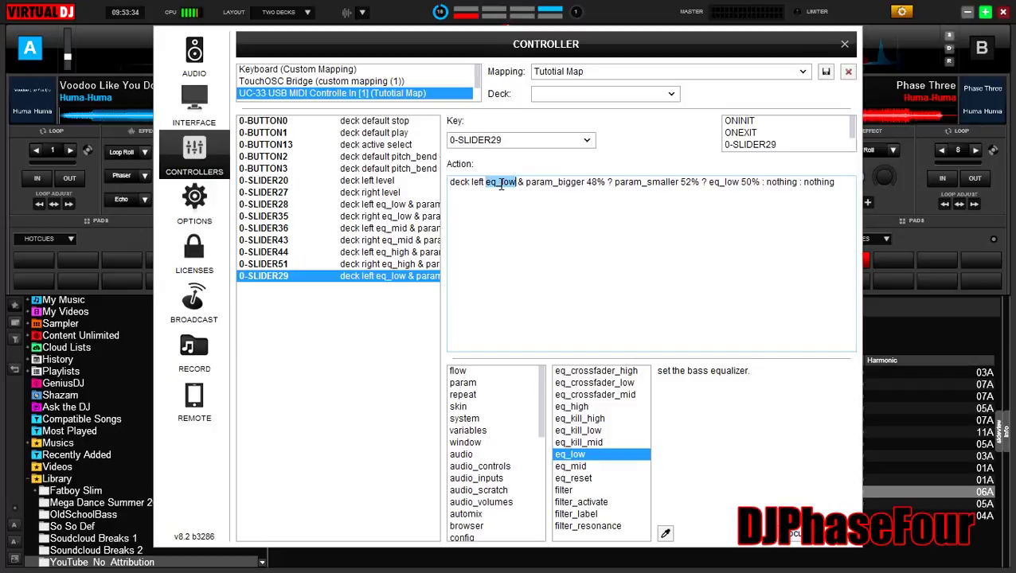
{"action": "type", "text": "FILTER"}
{"action": "key", "text": "BackSpace"}
{"action": "key", "text": "BackSpace"}
{"action": "key", "text": "BackSpace"}
{"action": "key", "text": "BackSpace"}
{"action": "key", "text": "BackSpace"}
{"action": "key", "text": "BackSpace"}
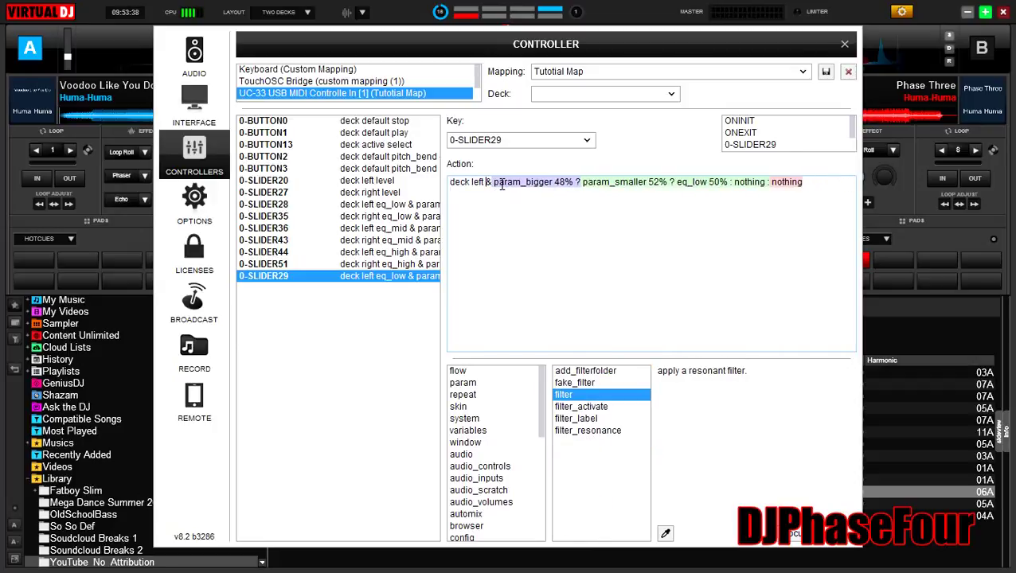
{"action": "type", "text": "filter"}
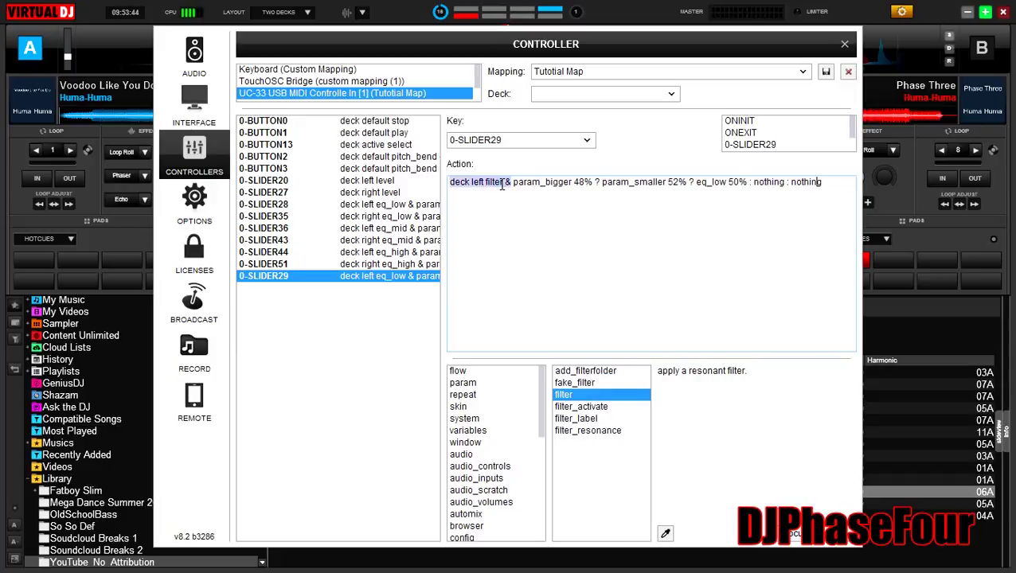
- Replace the remaining eq_low before 50% in the 0-SLIDER29 action with filter
{"action": "key", "text": "BackSpace"}
{"action": "key", "text": "BackSpace"}
{"action": "key", "text": "BackSpace"}
{"action": "key", "text": "BackSpace"}
{"action": "key", "text": "BackSpace"}
{"action": "key", "text": "BackSpace"}
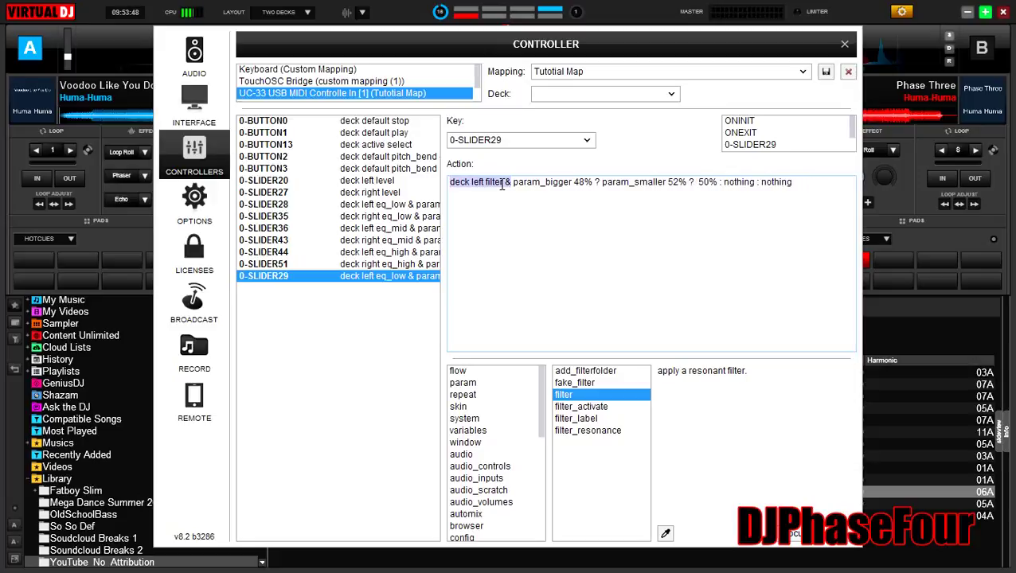
{"action": "type", "text": "filter"}
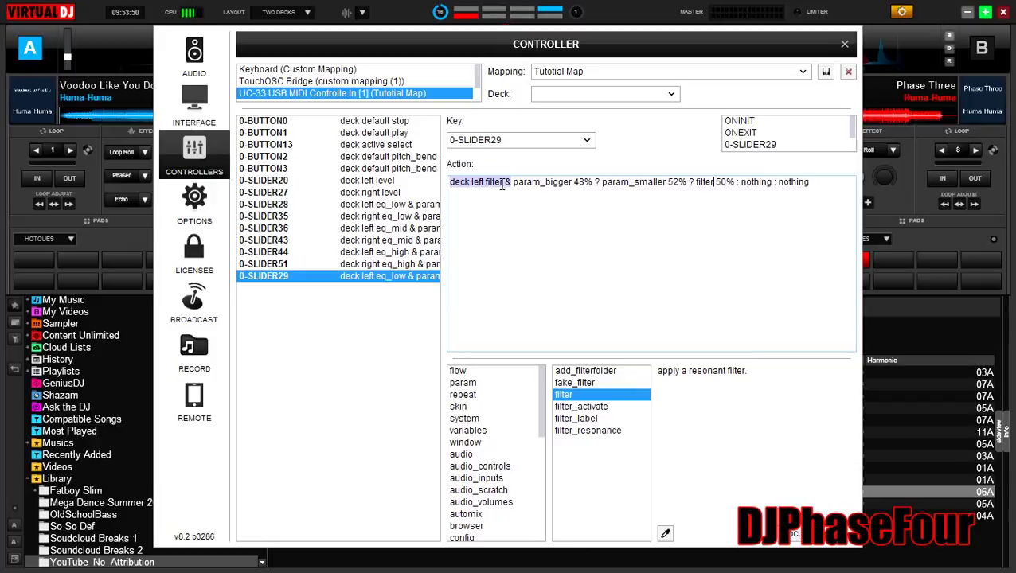
- Save the controller mapping with the filter action and close the settings window
{"action": "left_click", "coordinate": [600, 190]}
{"action": "left_click", "coordinate": [614, 211]}
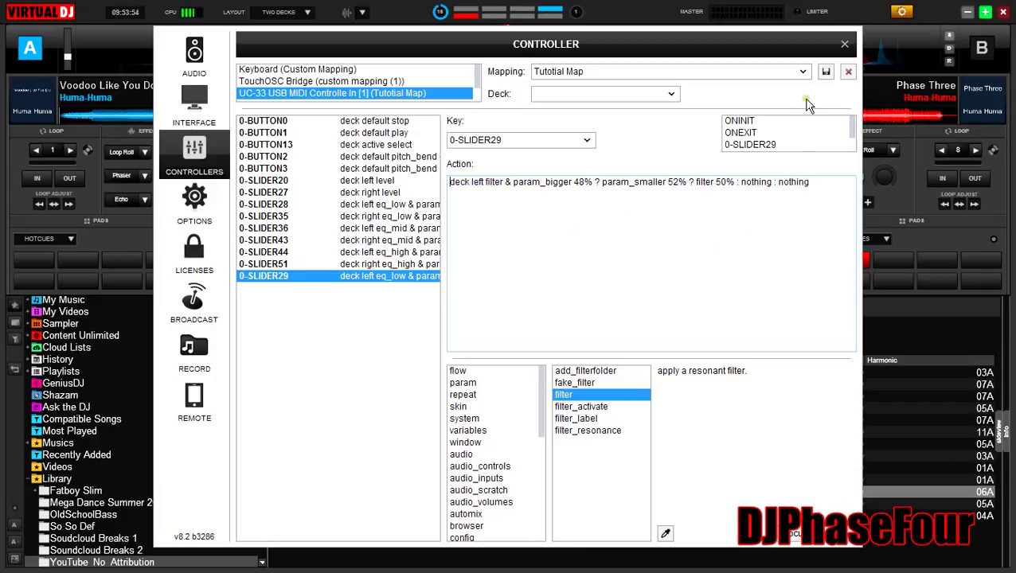
{"action": "left_click", "coordinate": [826, 72]}
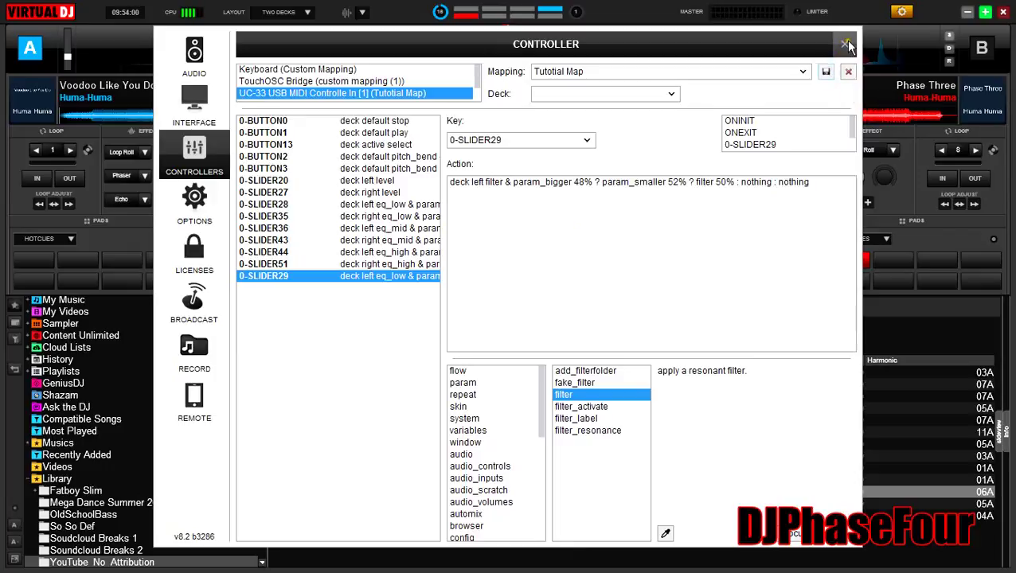
{"action": "left_click", "coordinate": [845, 45]}
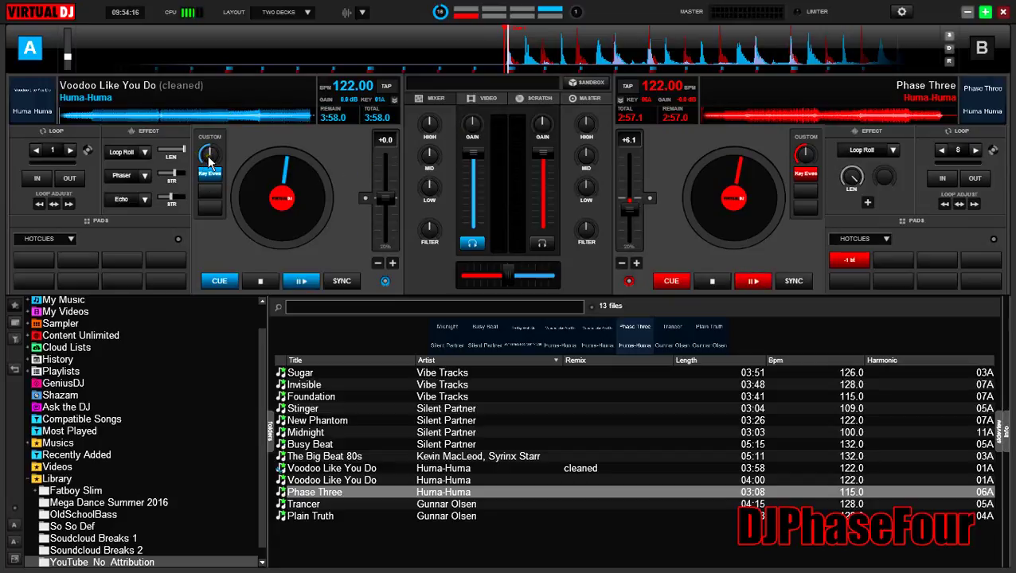
- Examine the action assigned to the left deck's custom knob in the button editor, and close the editor
{"action": "mouse_move", "coordinate": [212, 157]}
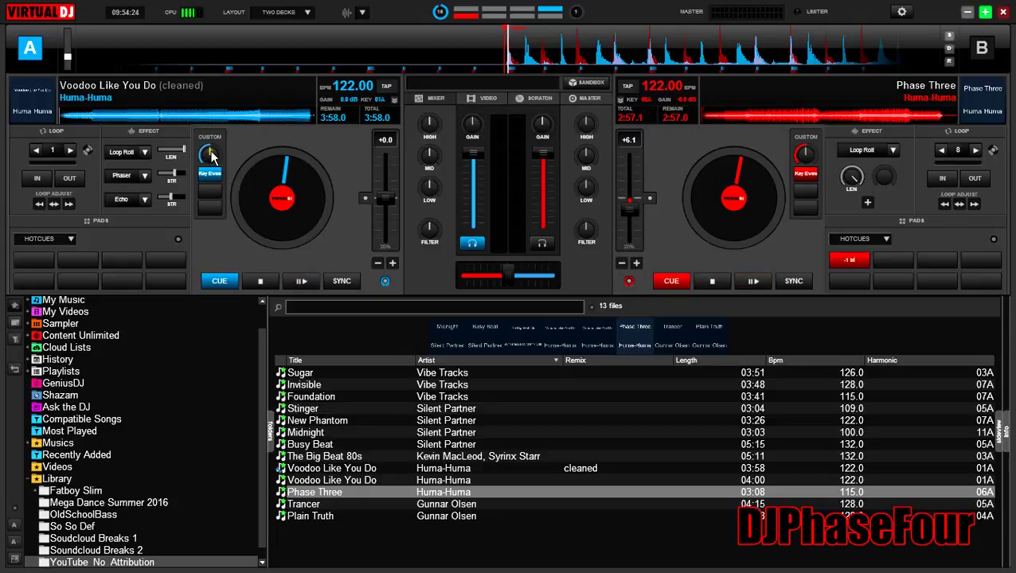
{"action": "right_click", "coordinate": [210, 156]}
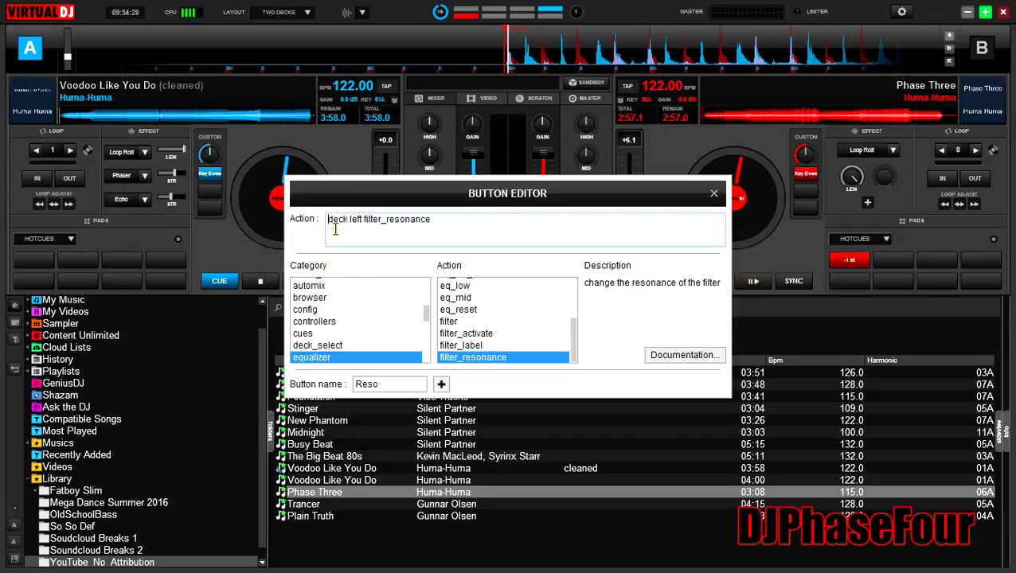
{"action": "mouse_move", "coordinate": [210, 157]}
{"action": "left_click_drag", "start_coordinate": [436, 218], "coordinate": [296, 227]}
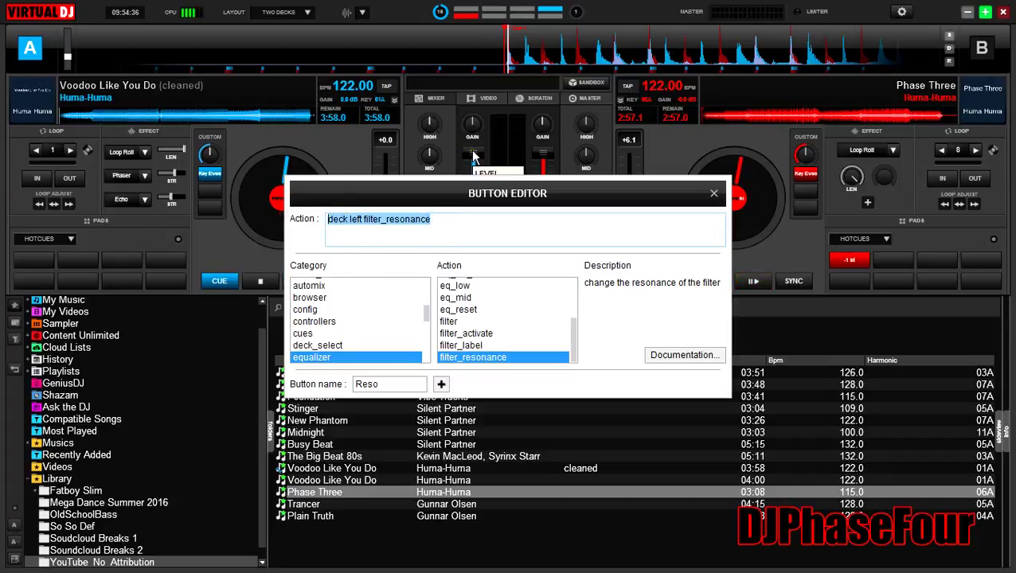
{"action": "left_click", "coordinate": [714, 195]}
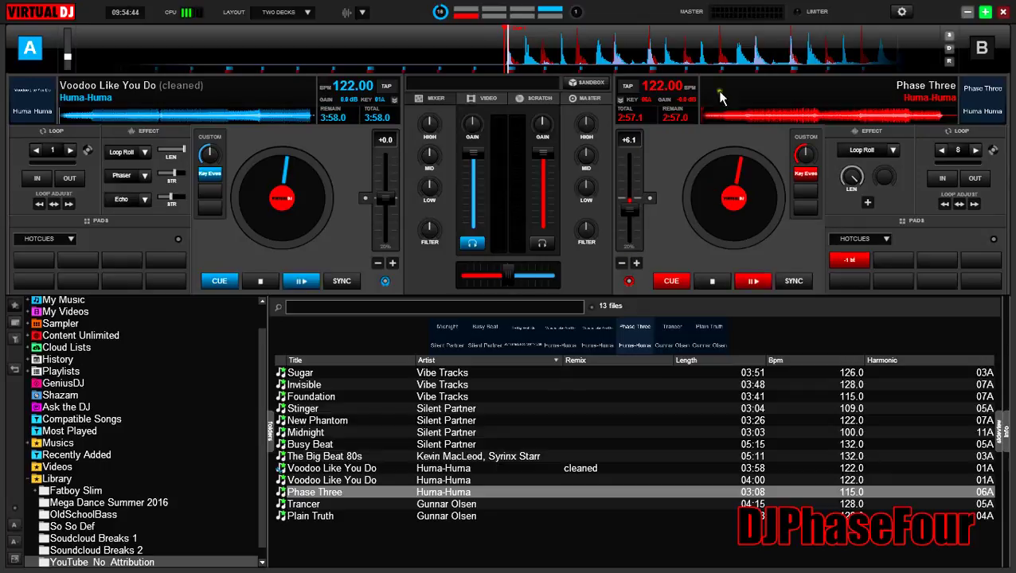
- In the UC-33 controller mapping, assign 0-SLIDER45 to the left deck's custom knob by picking it on the skin
{"action": "left_click", "coordinate": [903, 18]}
{"action": "left_click", "coordinate": [205, 164]}
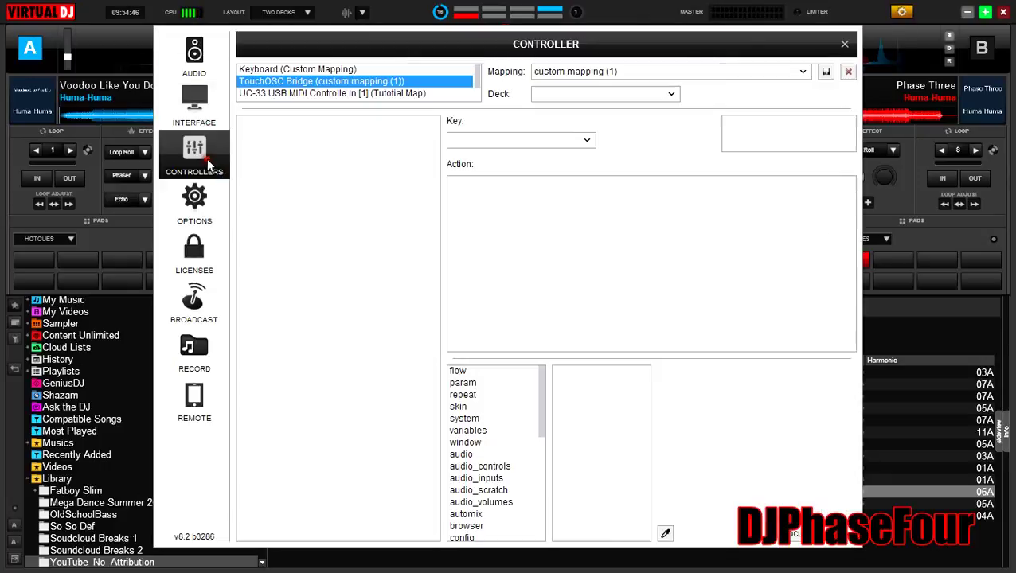
{"action": "left_click", "coordinate": [319, 94]}
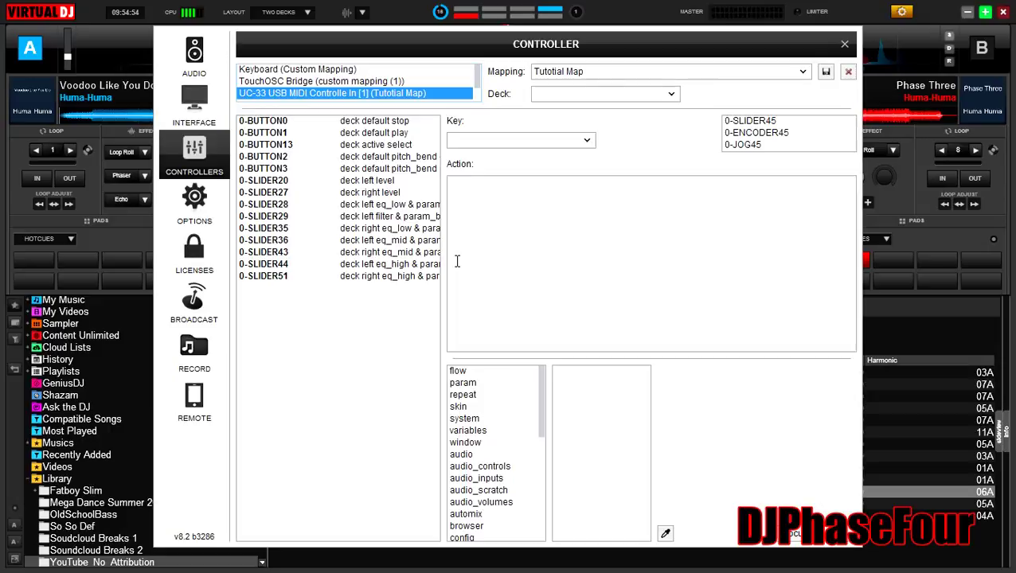
{"action": "left_click", "coordinate": [785, 123]}
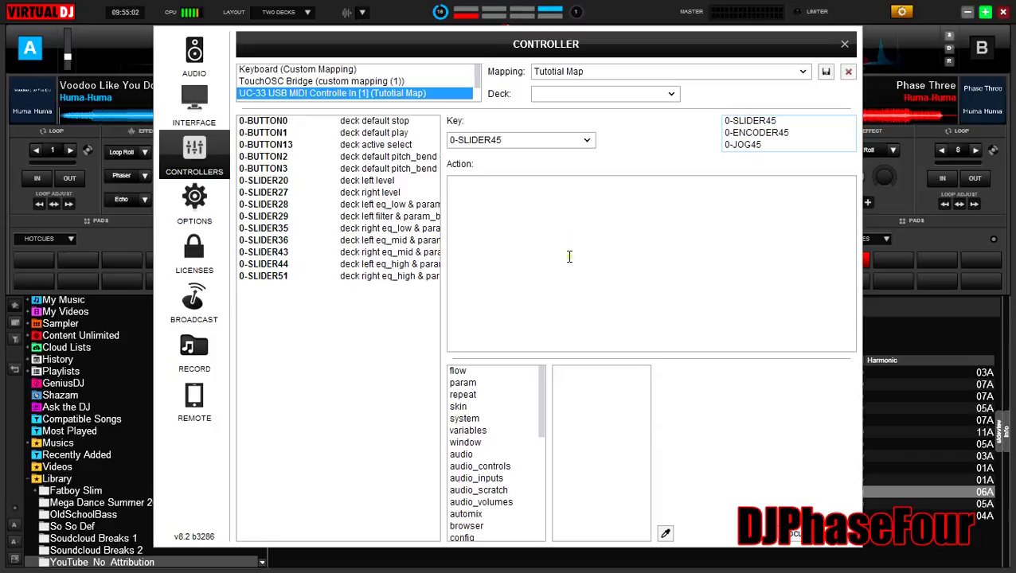
{"action": "left_click", "coordinate": [665, 535]}
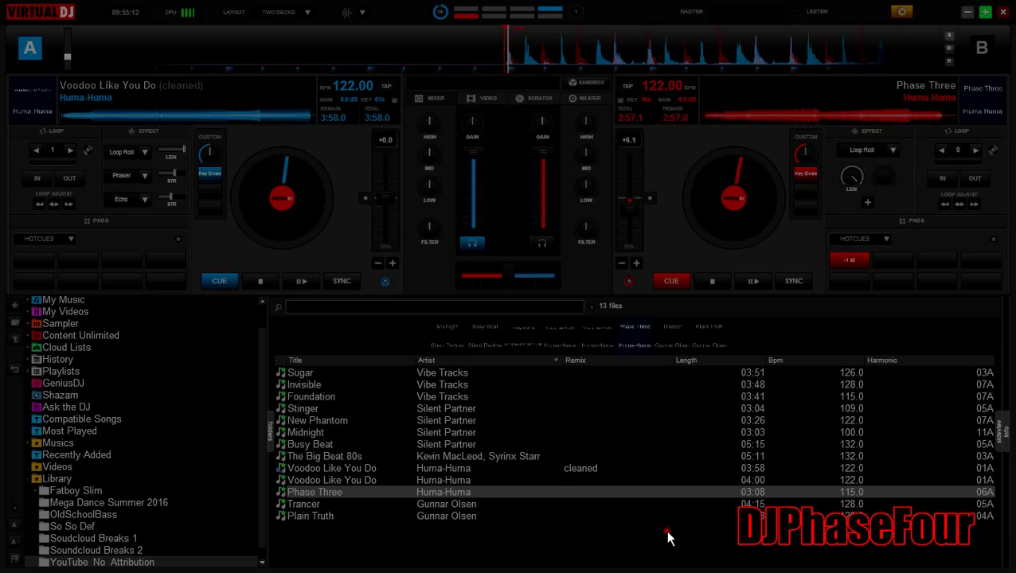
{"action": "left_click", "coordinate": [211, 150]}
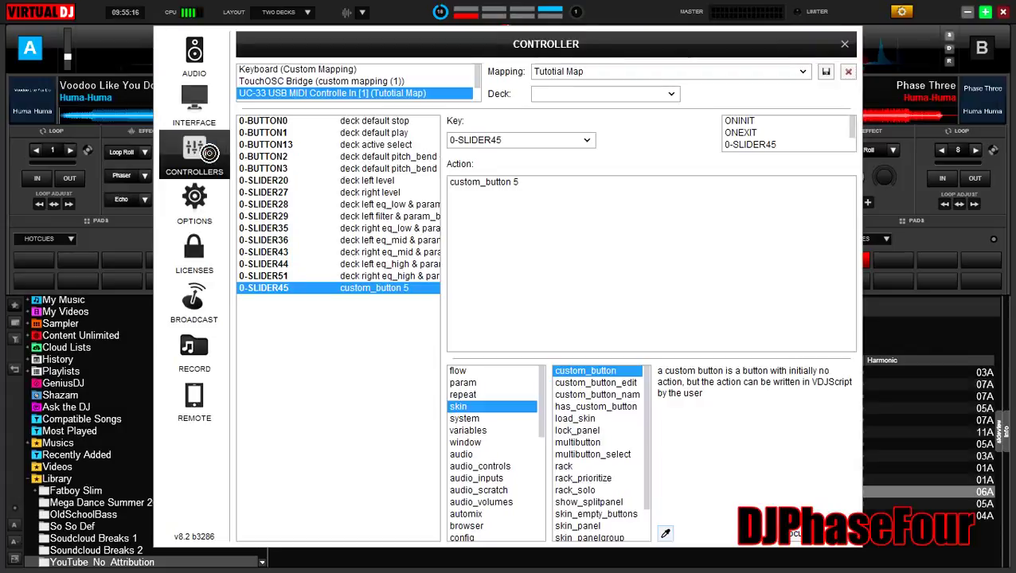
- Prefix the 0-SLIDER45 action with "deck left", save the mapping, and close the settings window
{"action": "left_click", "coordinate": [555, 179]}
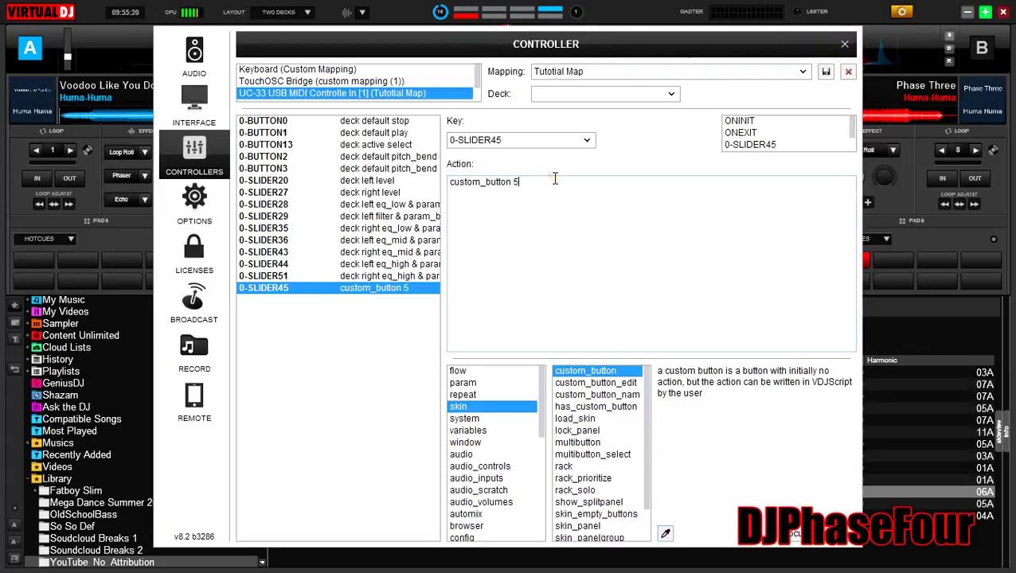
{"action": "key", "text": "Home"}
{"action": "type", "text": "deck left"}
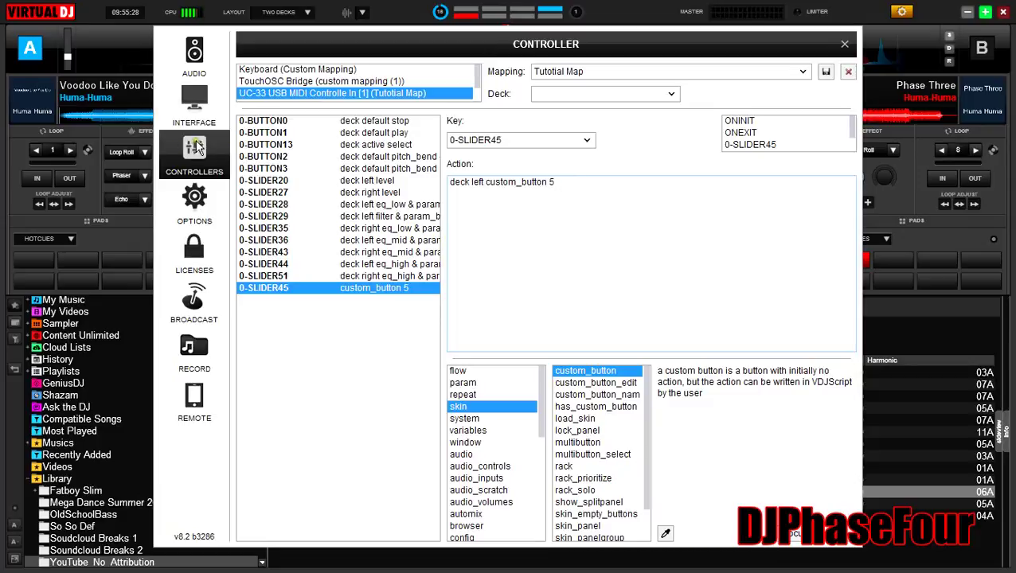
{"action": "left_click", "coordinate": [827, 72]}
{"action": "left_click", "coordinate": [398, 288]}
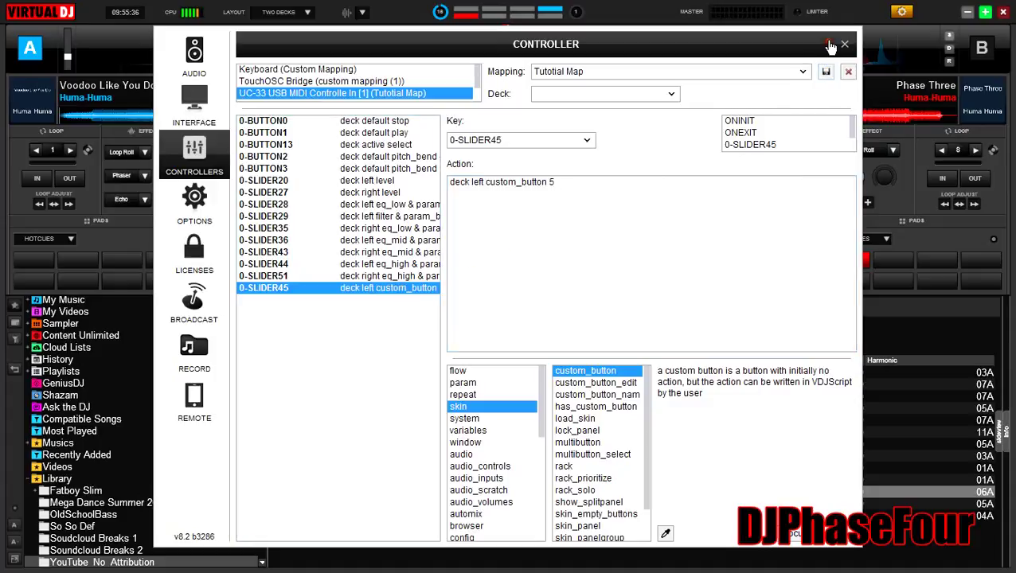
{"action": "left_click", "coordinate": [844, 45]}
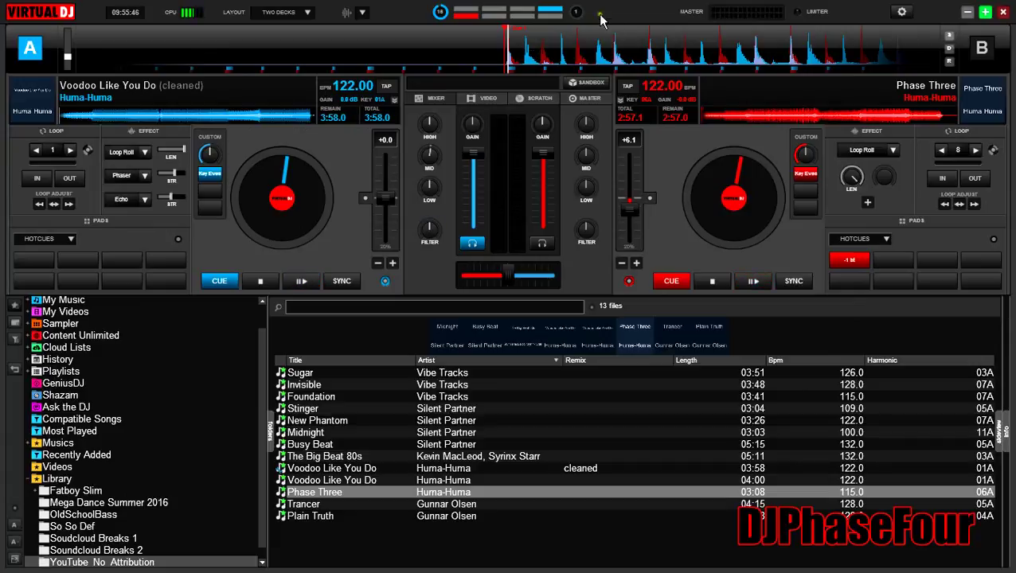
- Reopen the UC-33 controller mapping and assign 0-SLIDER37 to the left deck's custom knob by picking it on the skin
{"action": "left_click", "coordinate": [901, 12]}
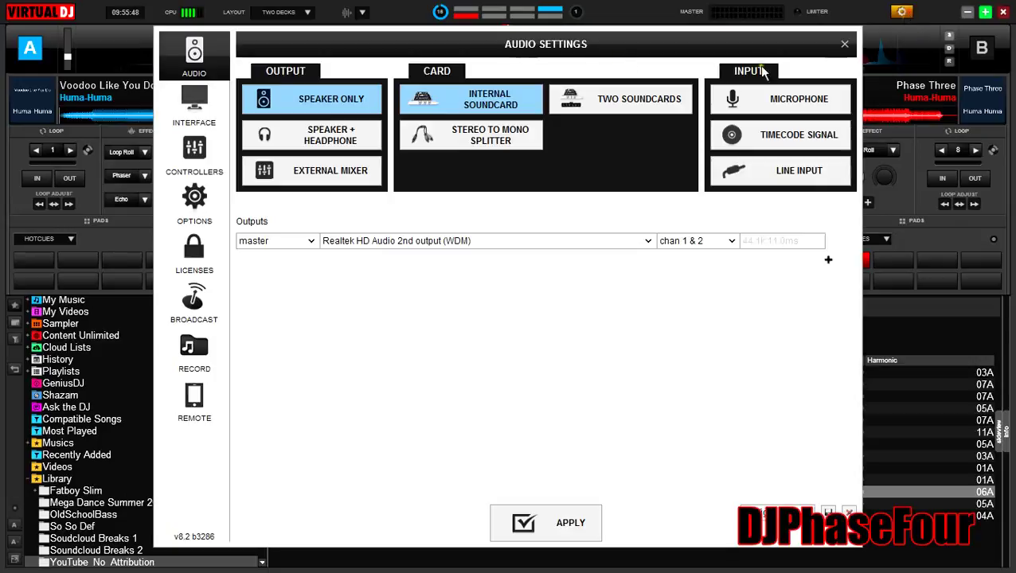
{"action": "left_click", "coordinate": [194, 169]}
{"action": "left_click", "coordinate": [306, 94]}
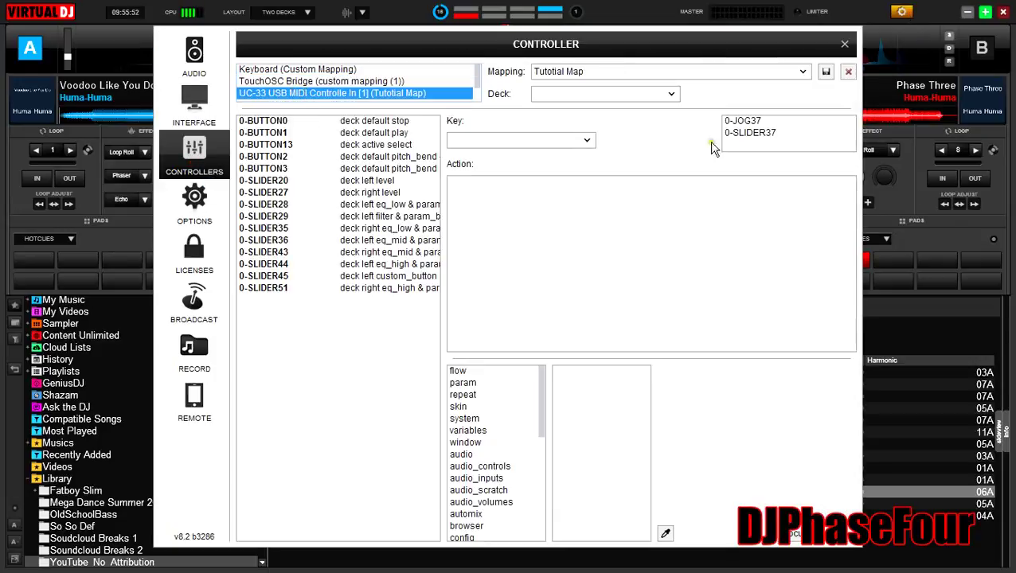
{"action": "left_click", "coordinate": [772, 133]}
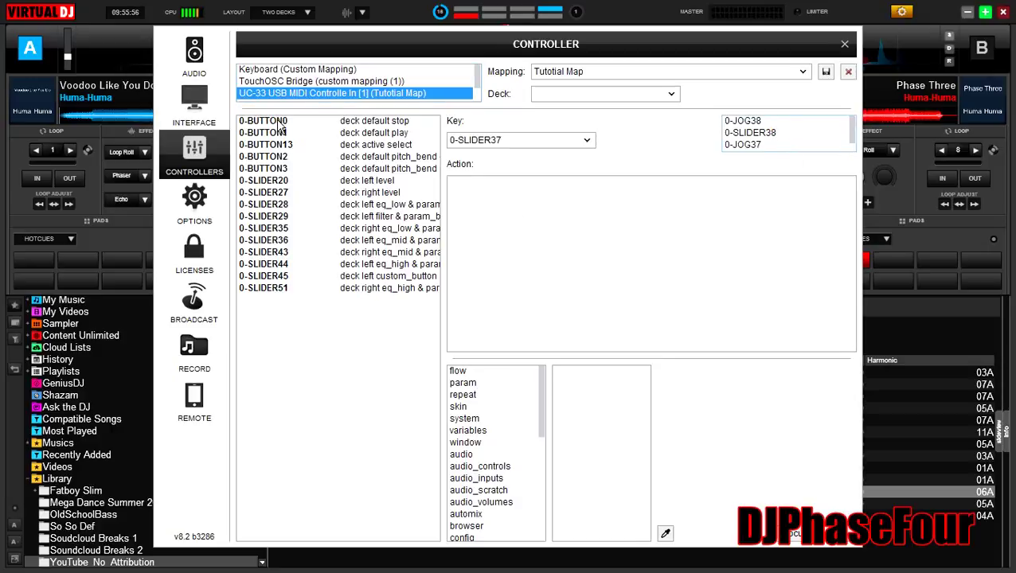
{"action": "left_click", "coordinate": [763, 121]}
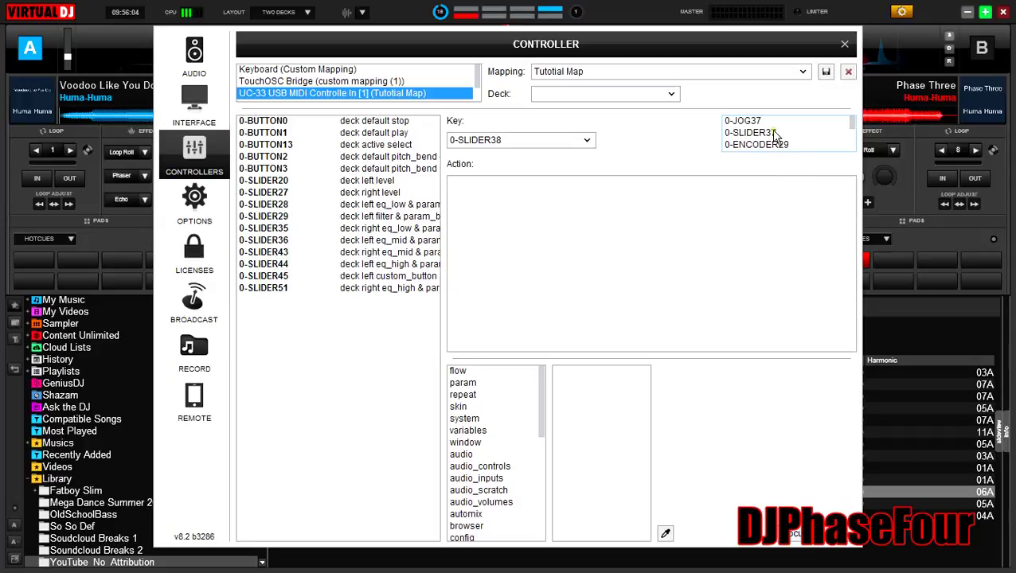
{"action": "left_click", "coordinate": [482, 207]}
{"action": "left_click", "coordinate": [666, 536]}
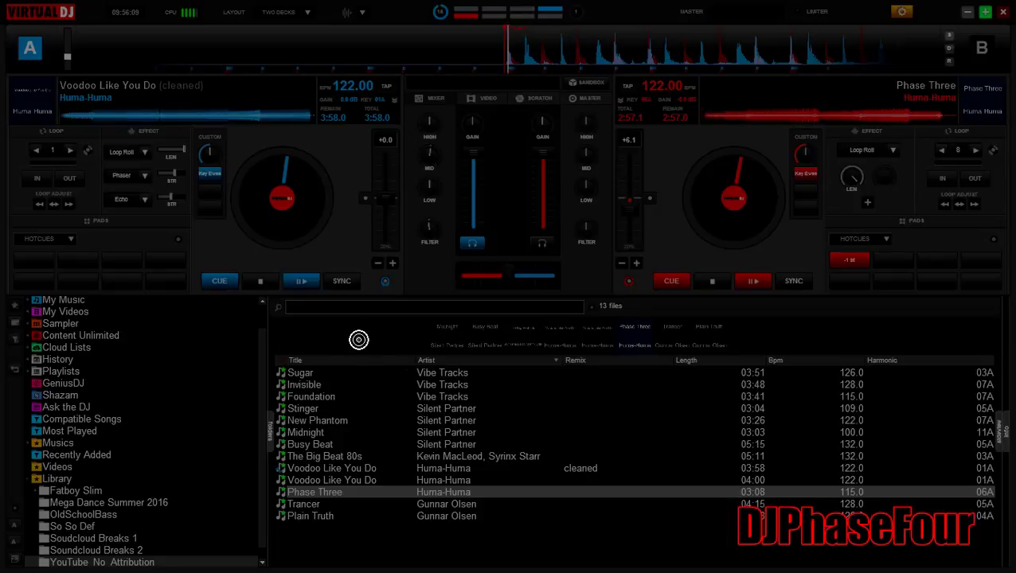
{"action": "left_click", "coordinate": [208, 152]}
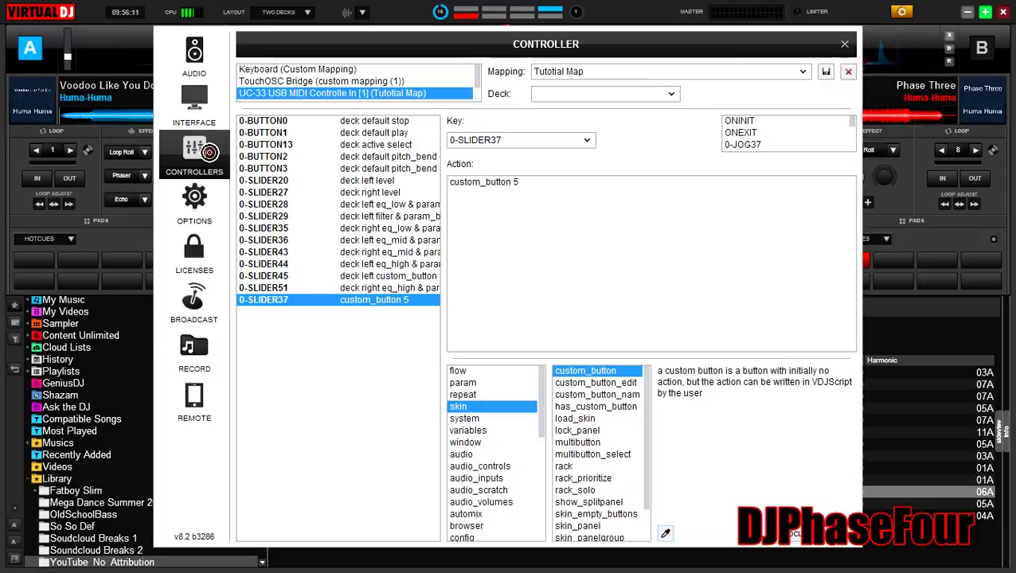
- Prefix the 0-SLIDER37 action with "deck left" so it reads "deck left custom_button 5"
{"action": "left_click", "coordinate": [552, 182]}
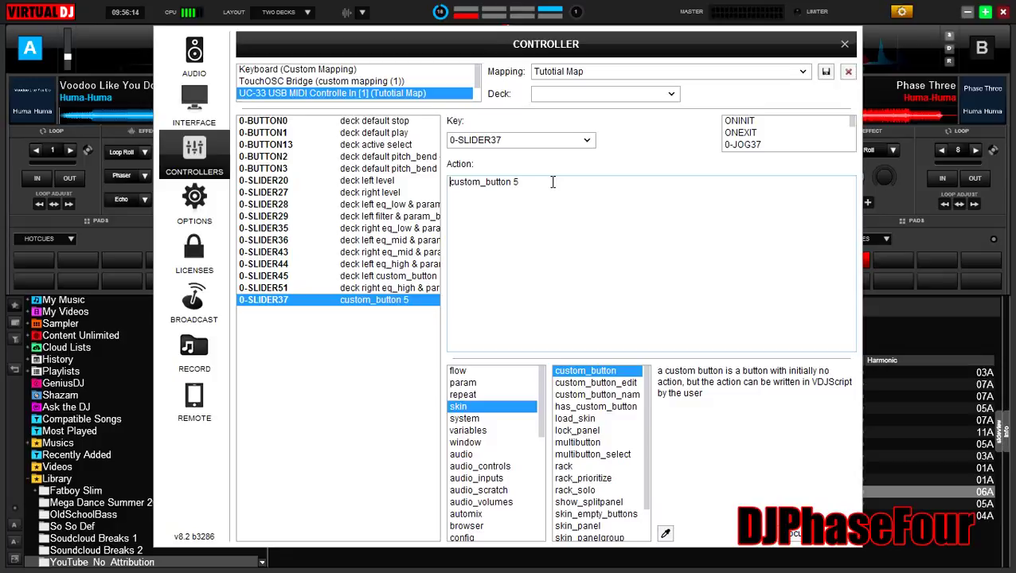
{"action": "key", "text": "Home"}
{"action": "type", "text": "decj "}
{"action": "type", "text": "left"}
{"action": "key", "text": "BackSpace"}
{"action": "key", "text": "BackSpace"}
{"action": "key", "text": "BackSpace"}
{"action": "key", "text": "BackSpace"}
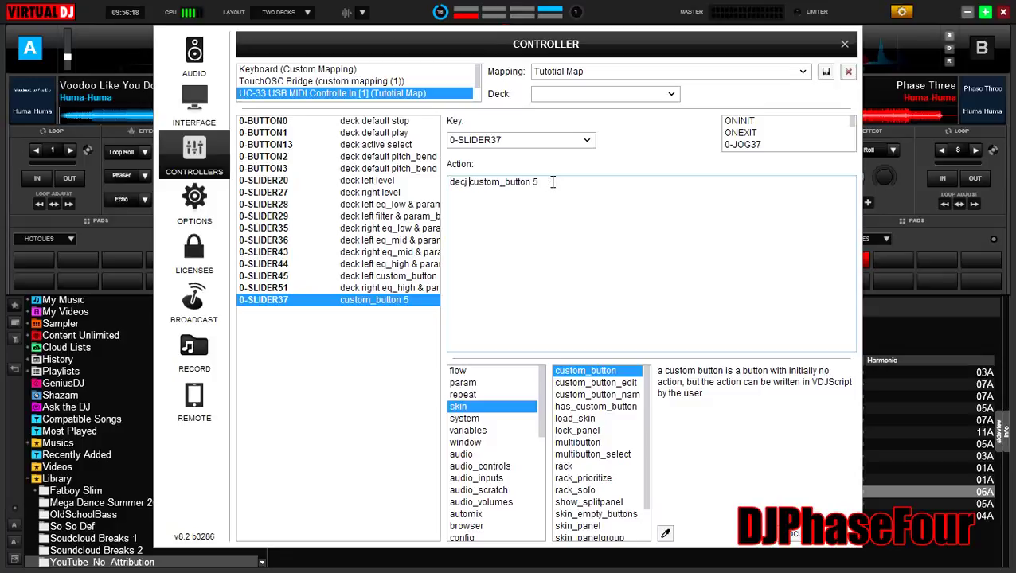
{"action": "key", "text": "BackSpace"}
{"action": "key", "text": "BackSpace"}
{"action": "type", "text": "k left"}
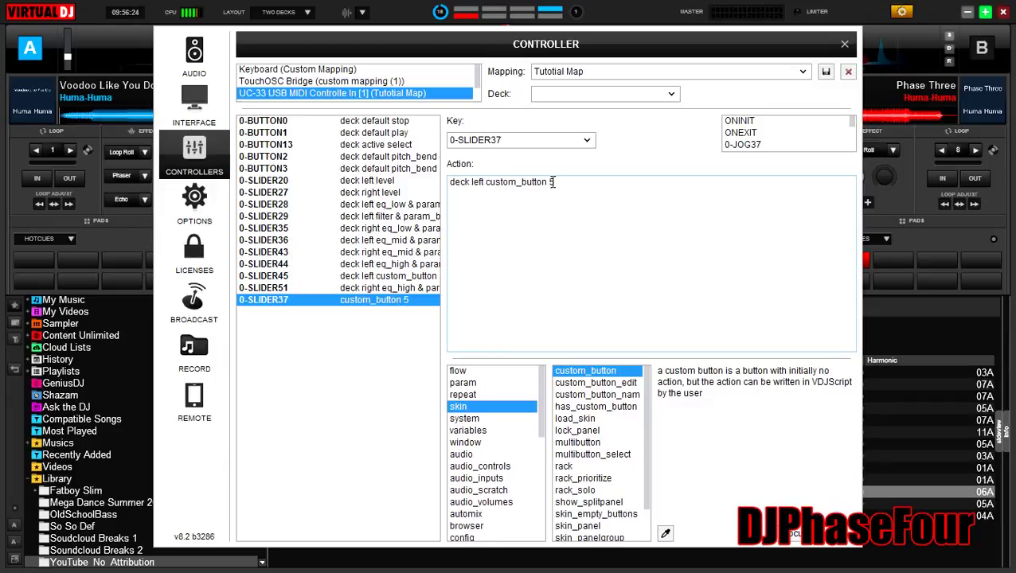
- Apply the edited 0-SLIDER37 action in the mapping list and close the settings window
{"action": "left_click", "coordinate": [407, 298]}
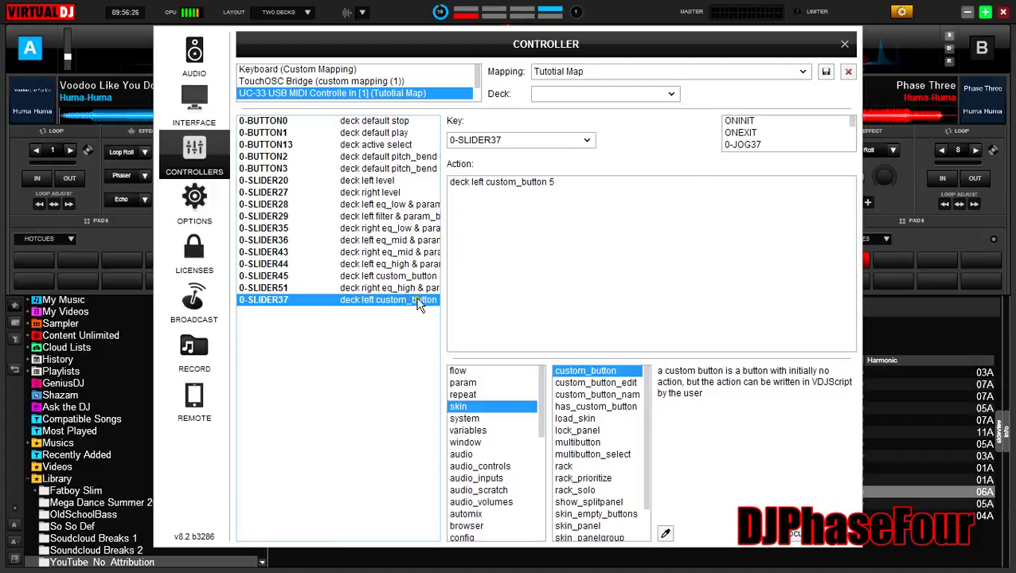
{"action": "left_click", "coordinate": [845, 48]}
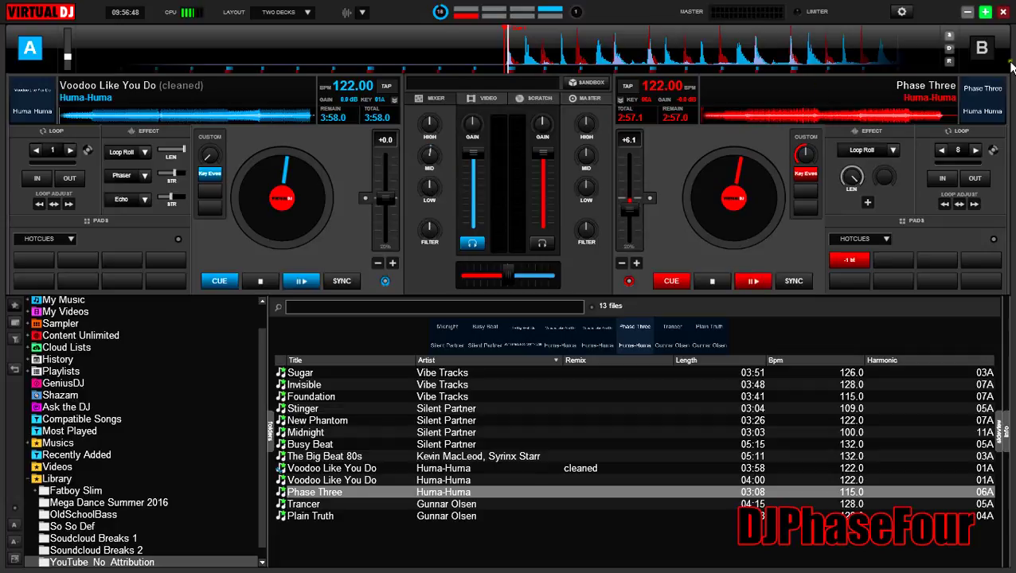
- Reopen the UC-33 controller mapping and copy the complete left-deck filter action of 0-SLIDER29
{"action": "left_click", "coordinate": [902, 13]}
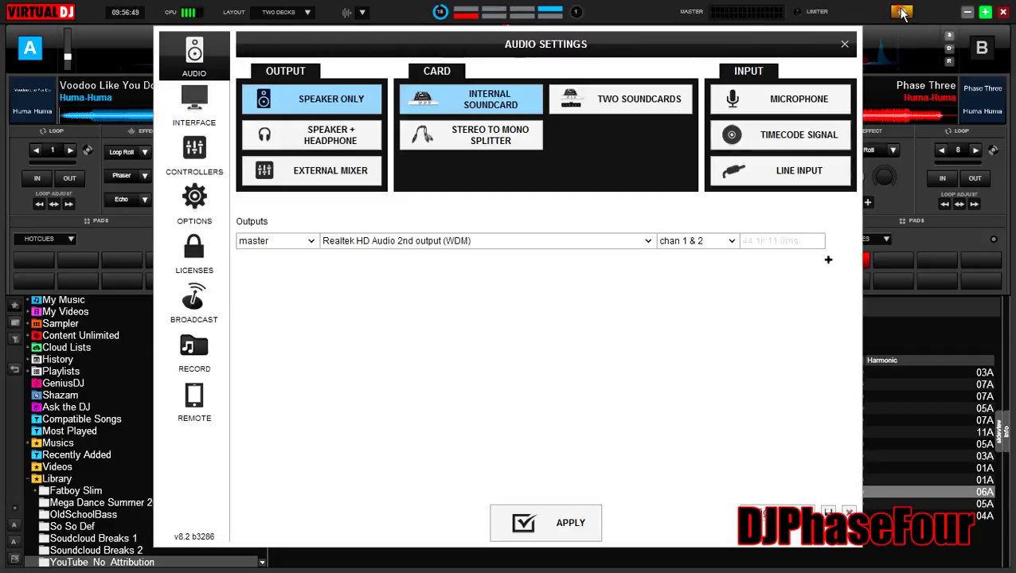
{"action": "left_click", "coordinate": [200, 153]}
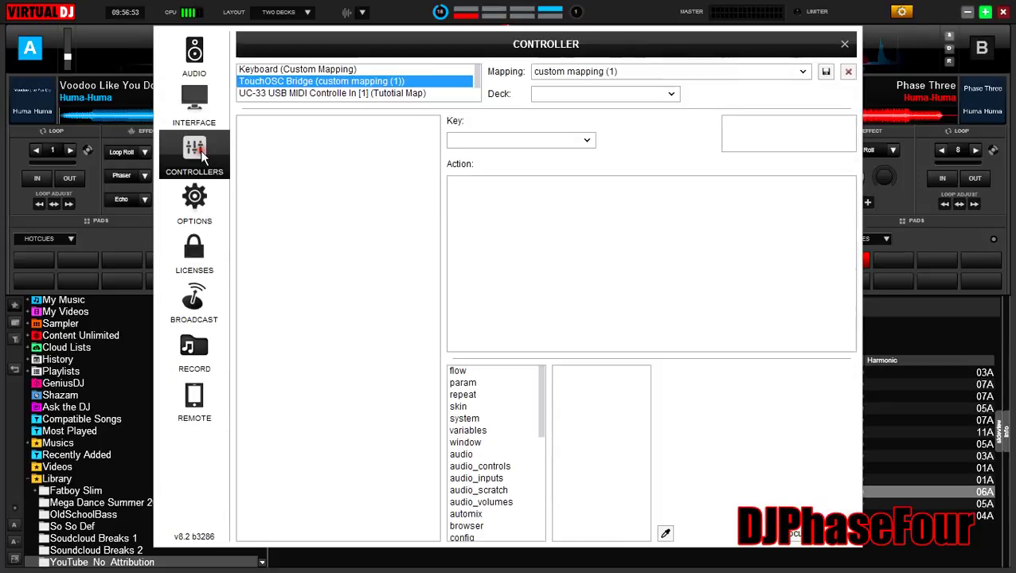
{"action": "left_click", "coordinate": [429, 94]}
{"action": "left_click", "coordinate": [510, 211]}
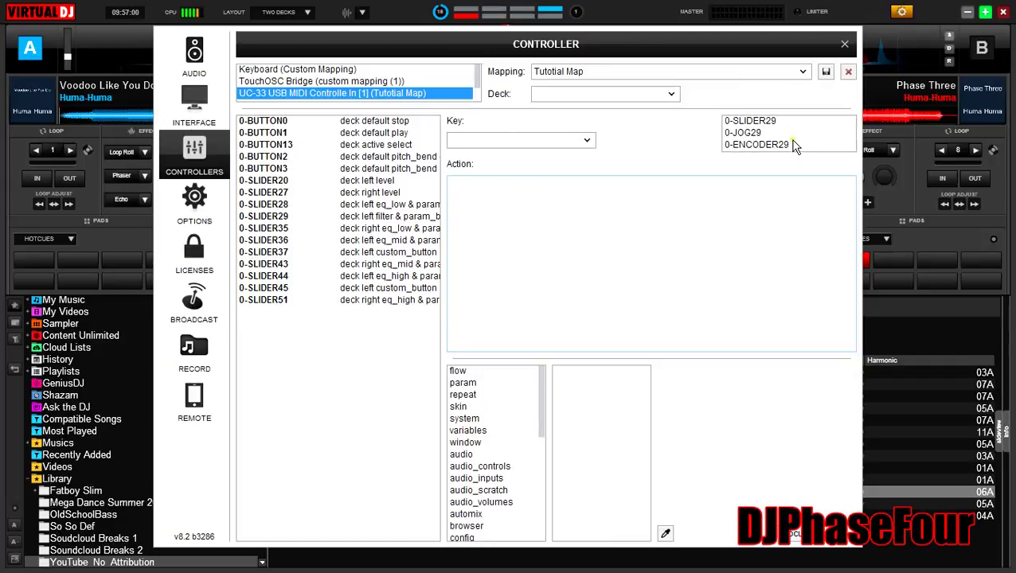
{"action": "left_click", "coordinate": [772, 121]}
{"action": "left_click", "coordinate": [830, 180]}
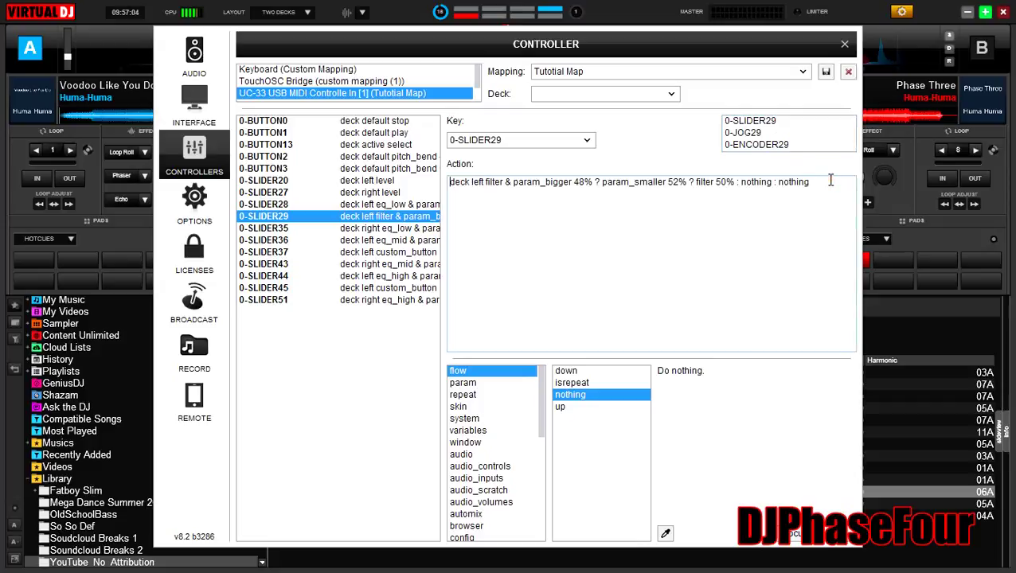
{"action": "key", "text": "ctrl+a"}
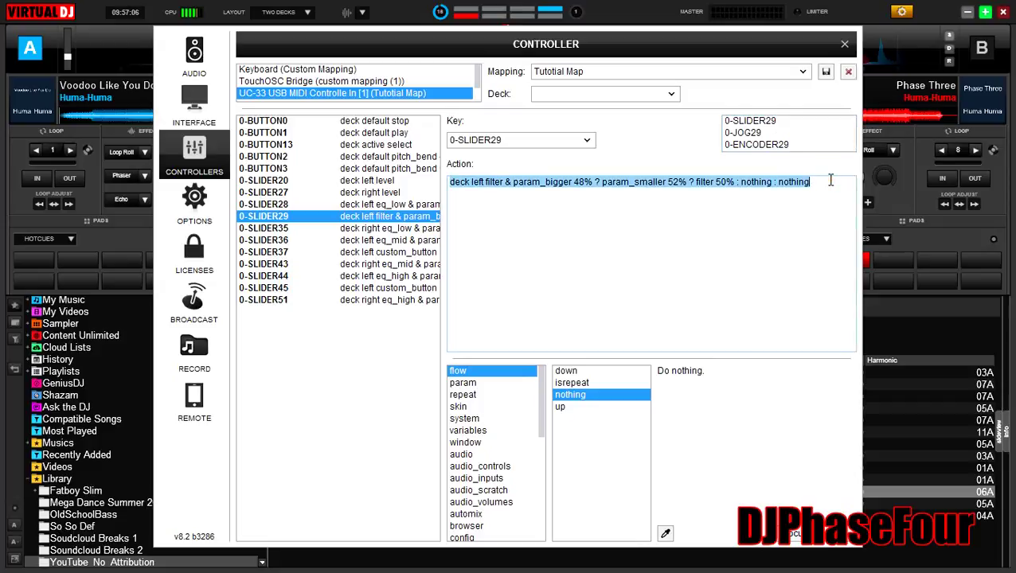
{"action": "right_click", "coordinate": [697, 184]}
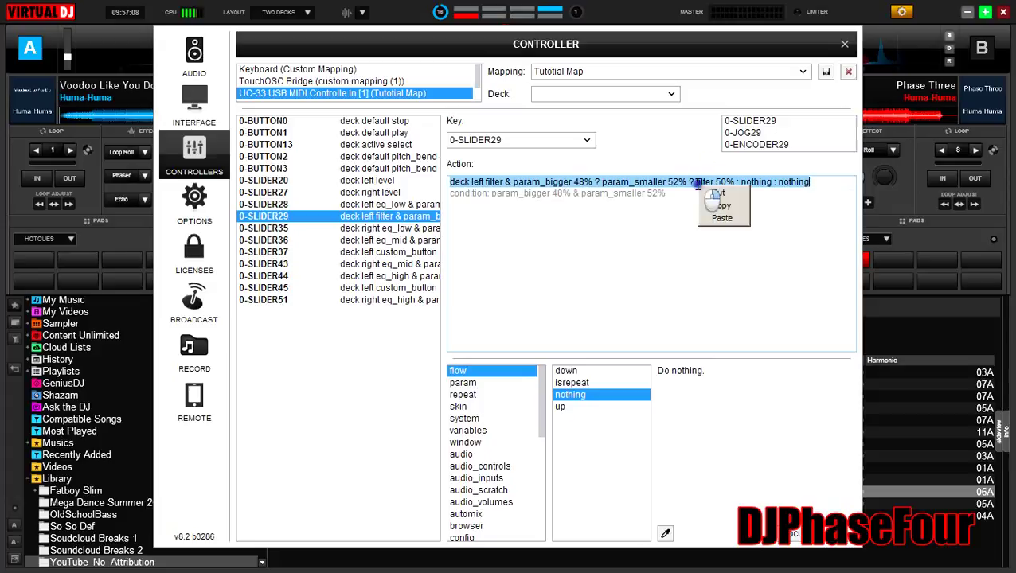
{"action": "left_click", "coordinate": [719, 205]}
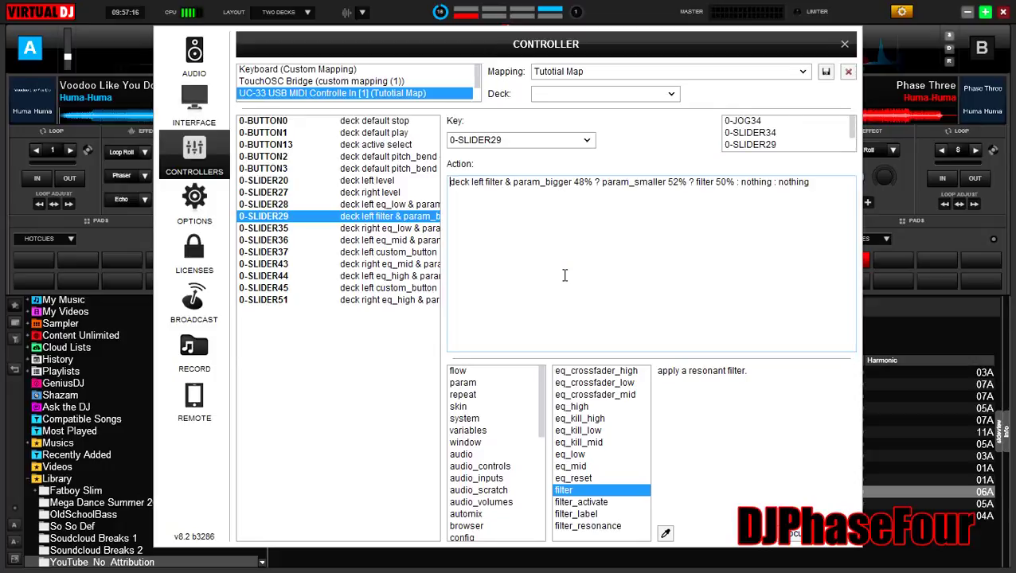
- Check the controller layout image, return to the mapping, and paste the copied filter action onto 0-SLIDER34
{"action": "key", "text": "alt+Tab"}
{"action": "key", "text": "alt+Tab"}
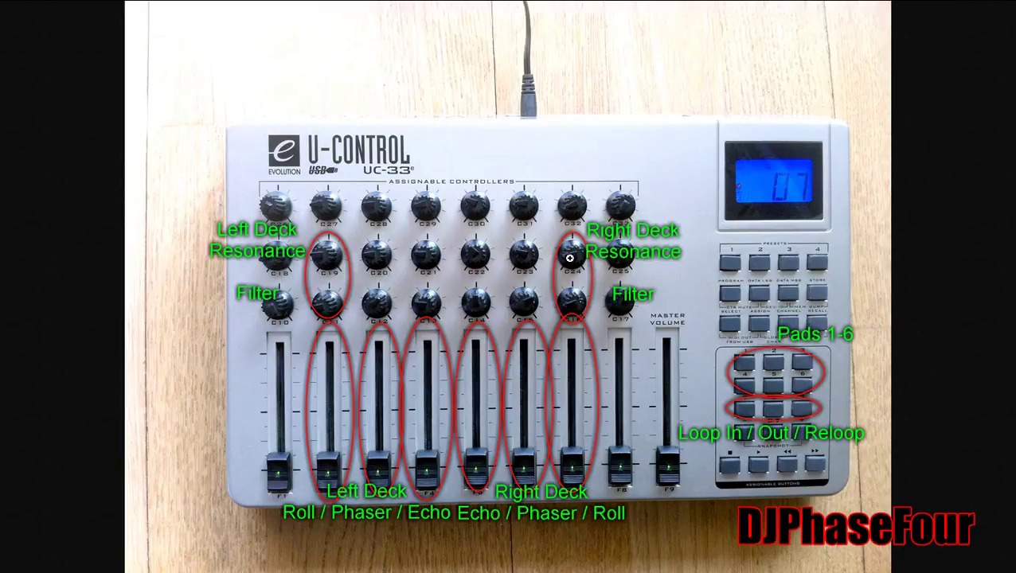
{"action": "key", "text": "alt+Tab"}
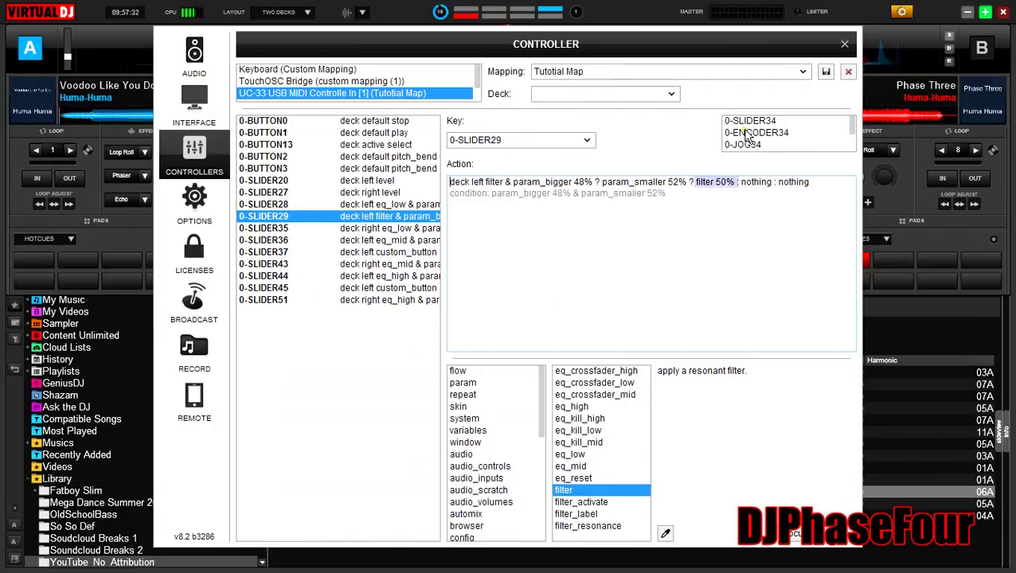
{"action": "left_click", "coordinate": [781, 121]}
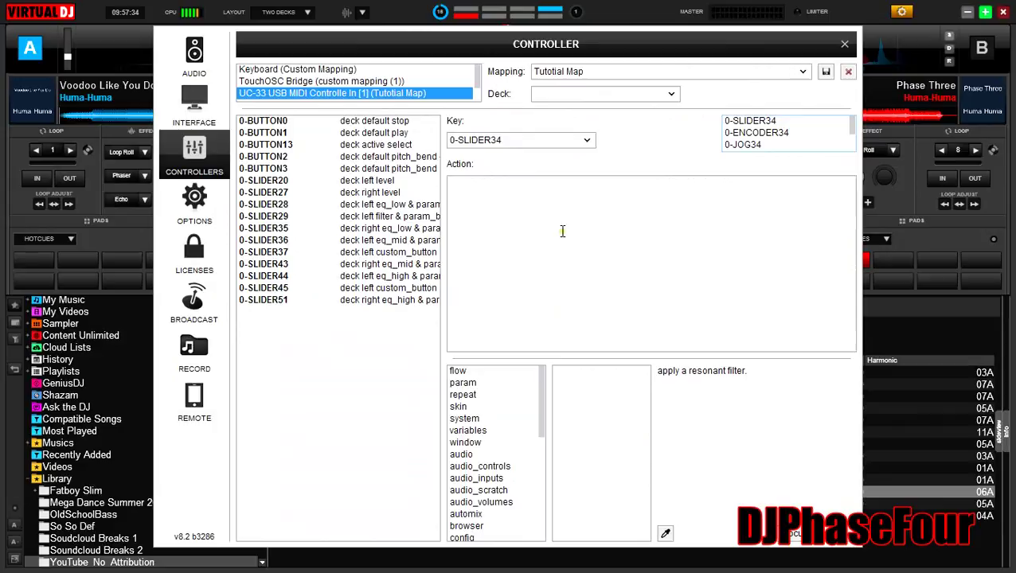
{"action": "key", "text": "ctrl+v"}
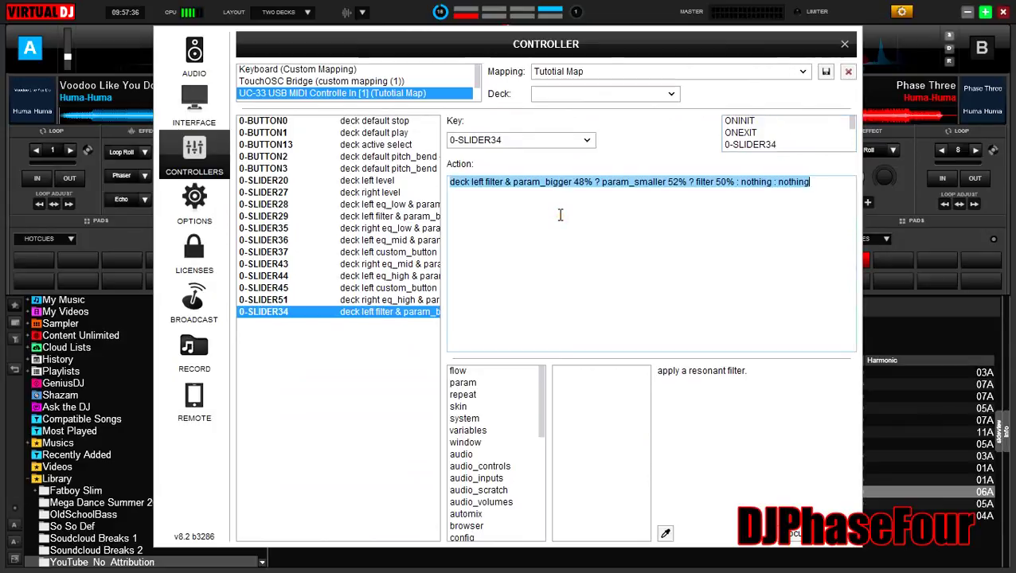
- Replace "left" with "right" in the 0-SLIDER34 filter action and apply it in the mapping list
{"action": "left_click", "coordinate": [483, 183]}
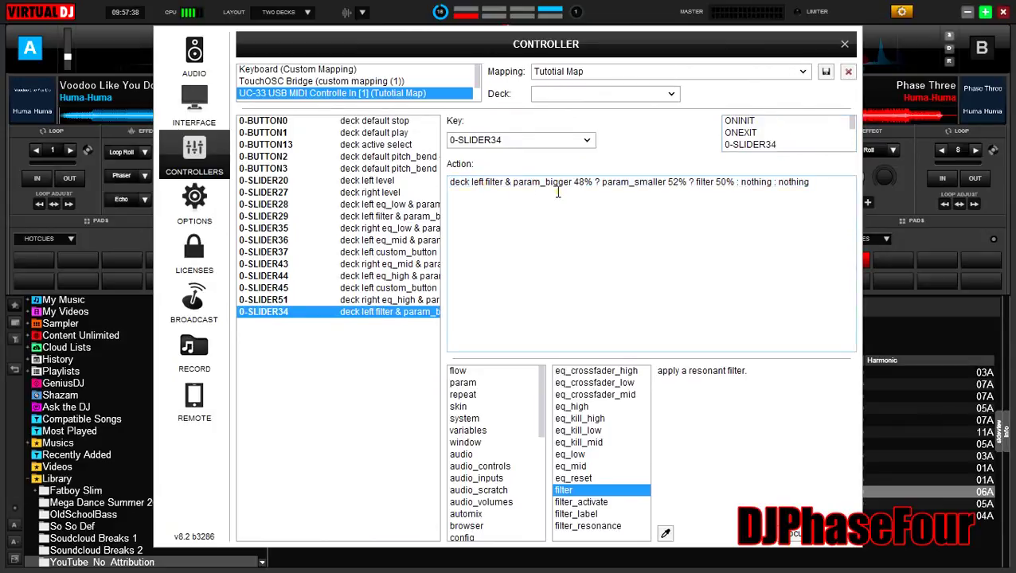
{"action": "key", "text": "BackSpace"}
{"action": "key", "text": "BackSpace"}
{"action": "key", "text": "BackSpace"}
{"action": "key", "text": "BackSpace"}
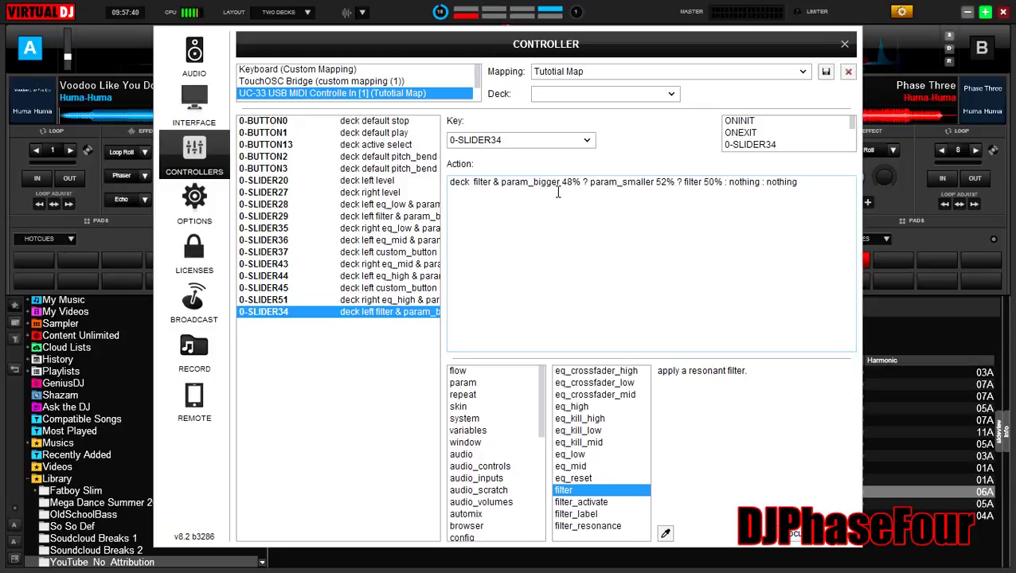
{"action": "type", "text": "right"}
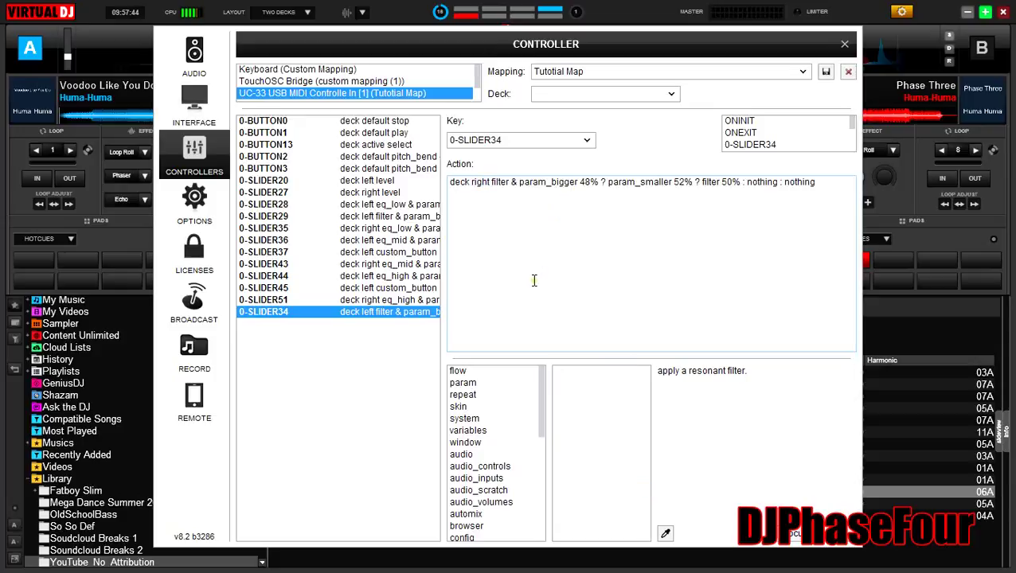
{"action": "left_click", "coordinate": [390, 316]}
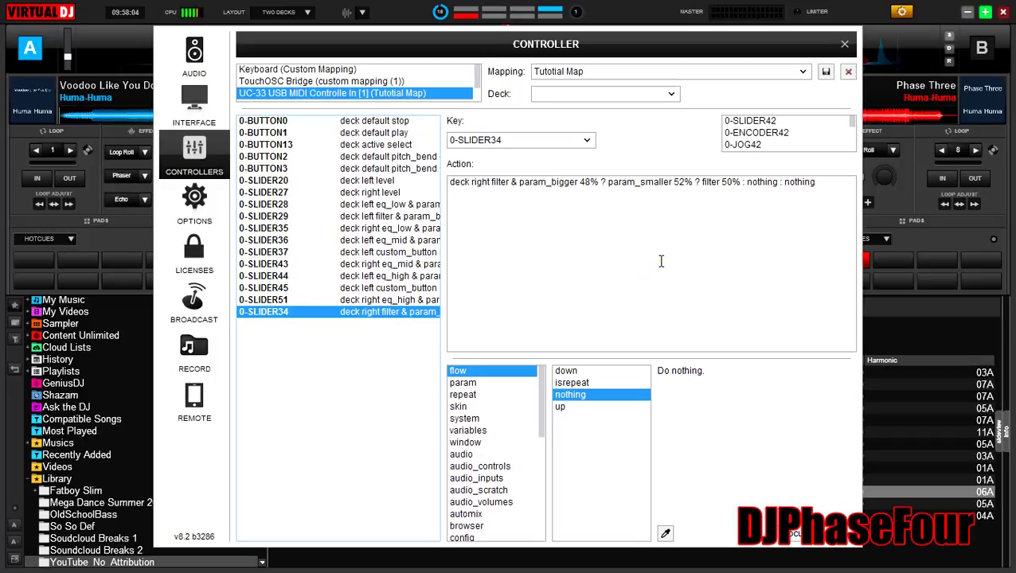
- Assign 0-SLIDER42 to the right deck's custom knob by picking it on the skin
{"action": "left_click", "coordinate": [778, 122]}
{"action": "left_click", "coordinate": [483, 232]}
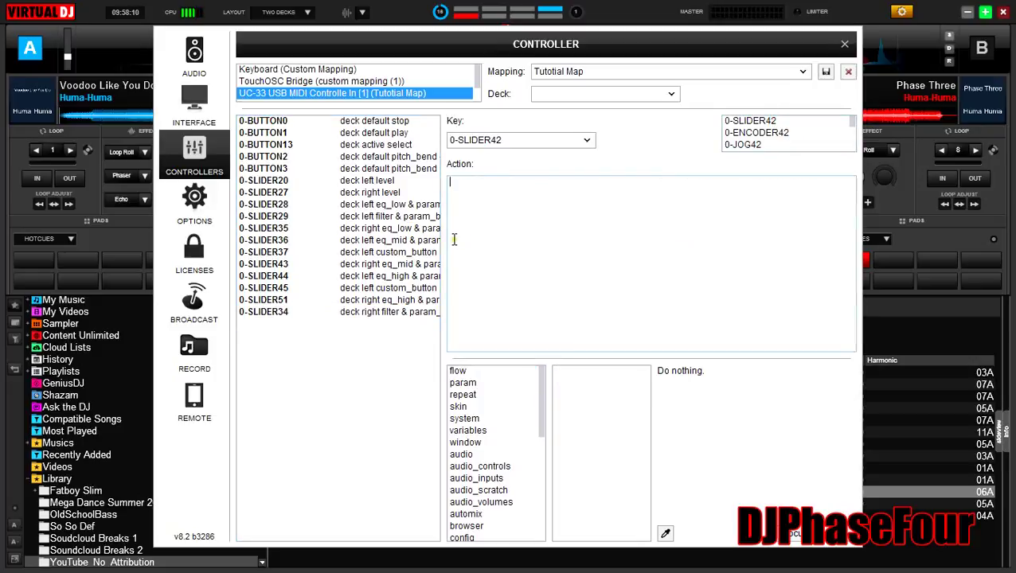
{"action": "left_click", "coordinate": [666, 534]}
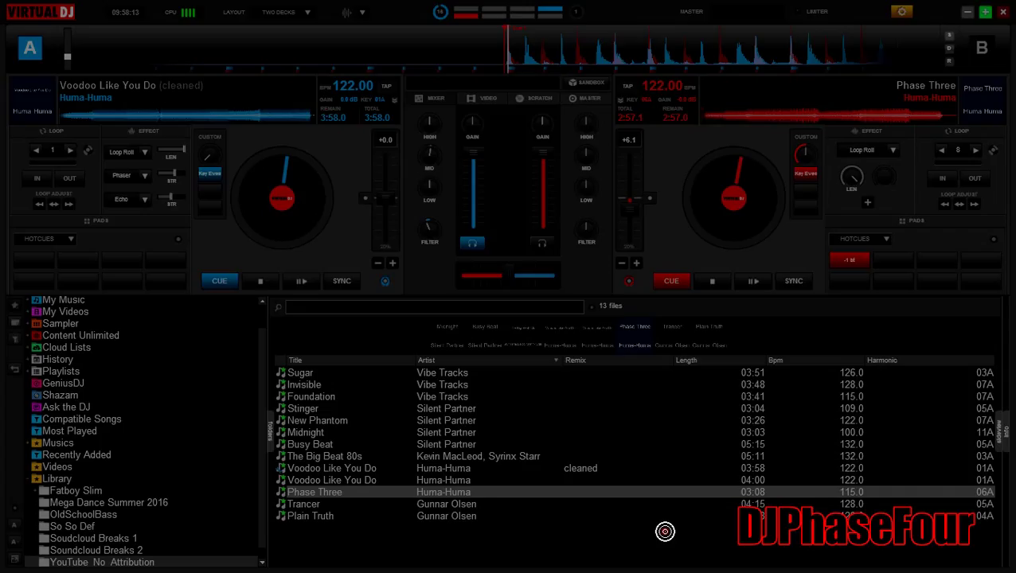
{"action": "left_click", "coordinate": [805, 153]}
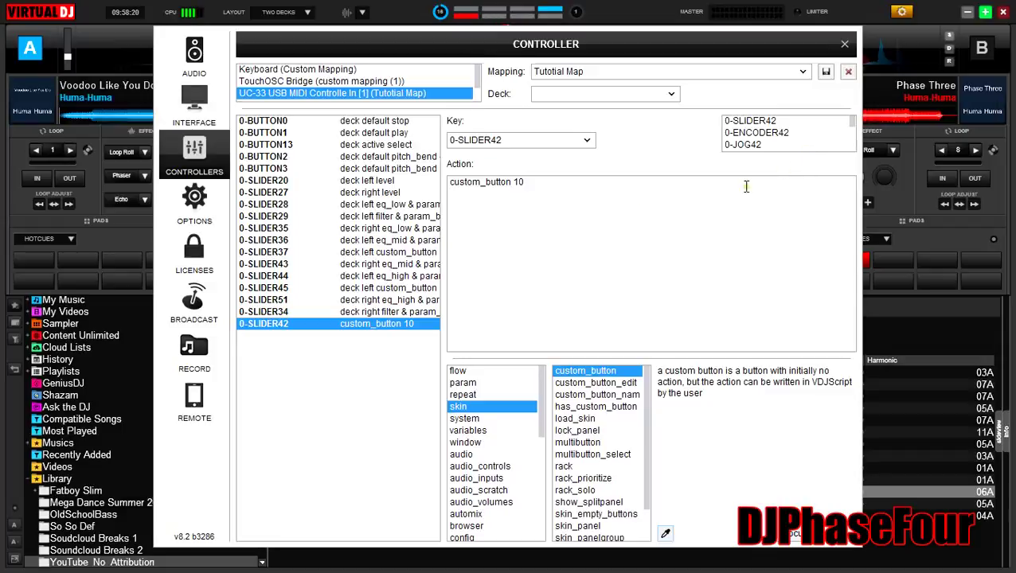
- Prefix the 0-SLIDER42 action with "deck right", save the mapping, and close the settings window
{"action": "left_click", "coordinate": [609, 186]}
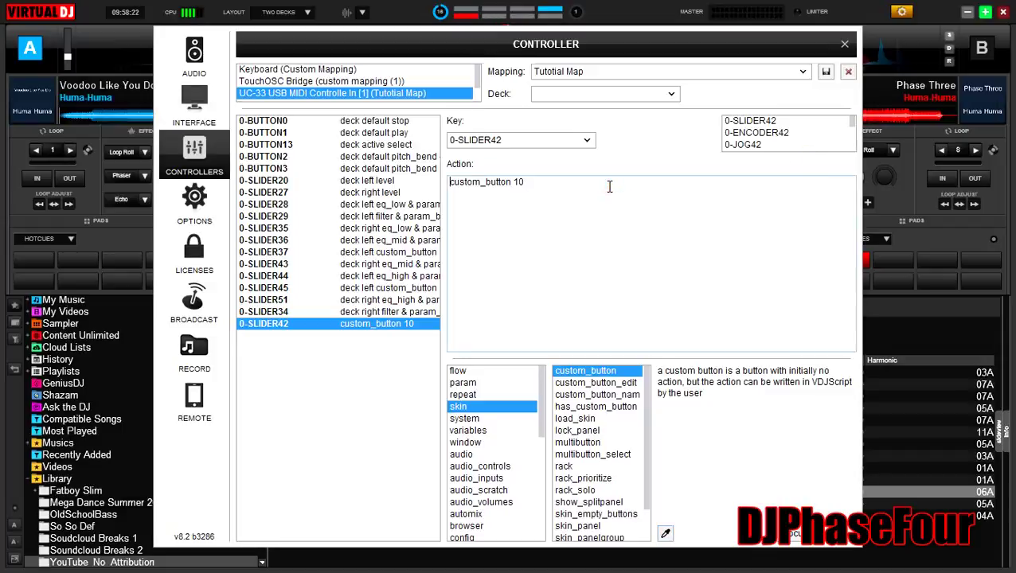
{"action": "type", "text": "deck right"}
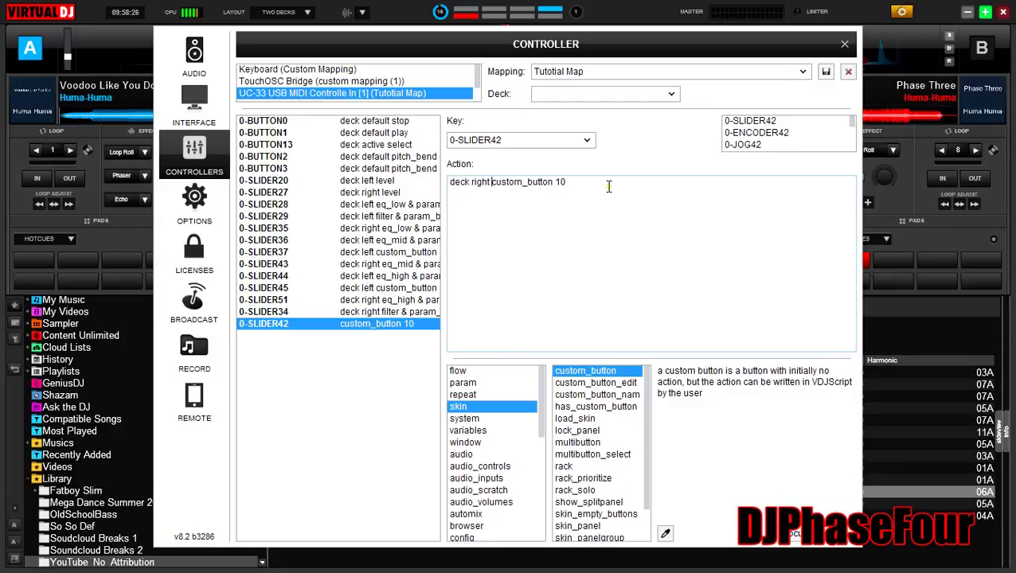
{"action": "left_click", "coordinate": [403, 322]}
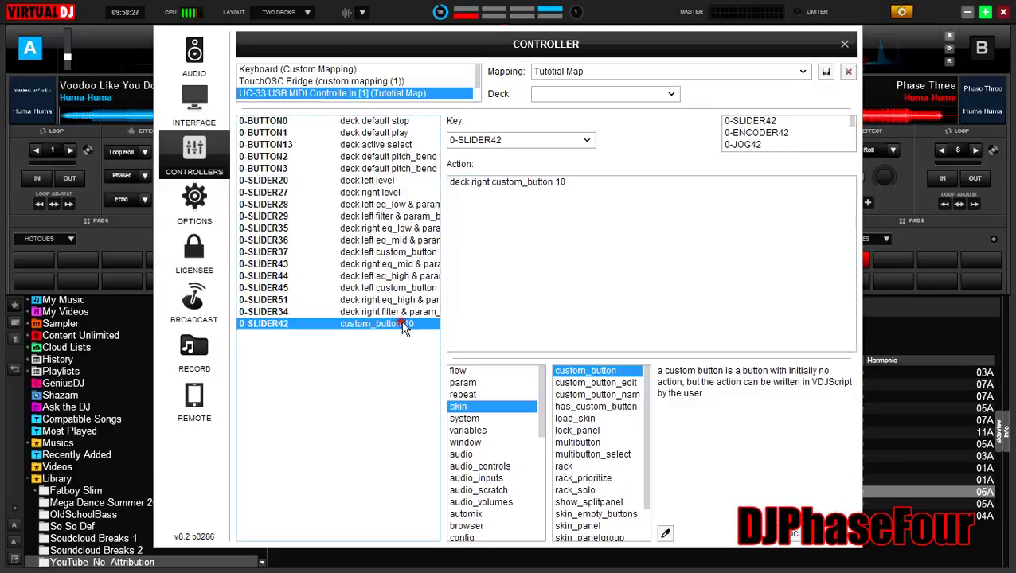
{"action": "left_click", "coordinate": [826, 73]}
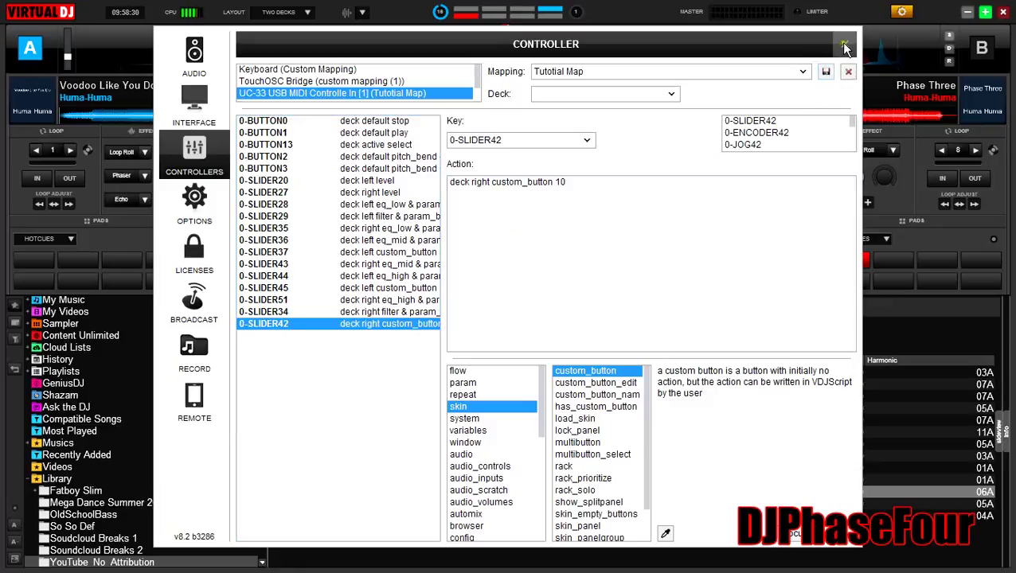
{"action": "left_click", "coordinate": [845, 45]}
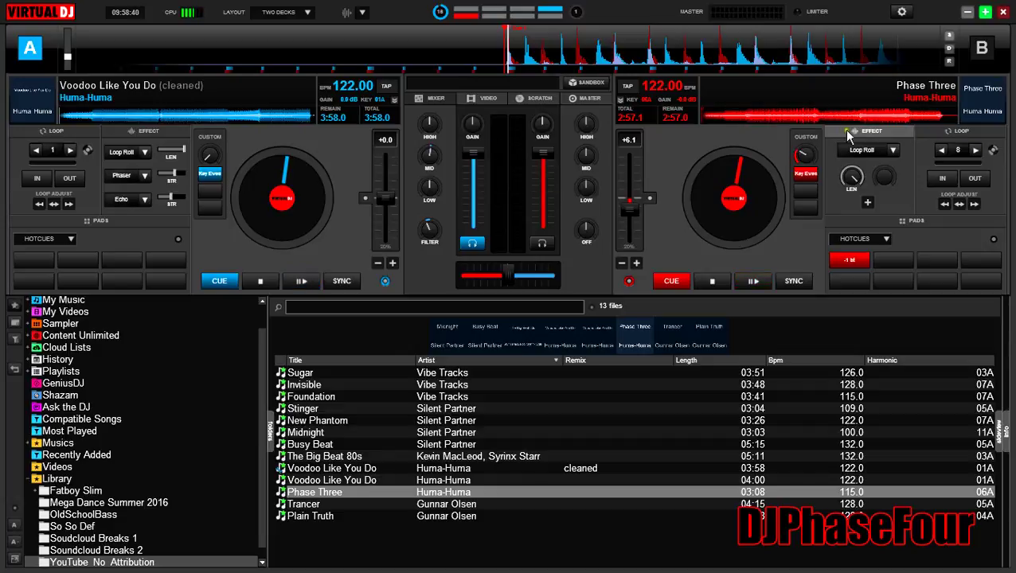
- Review the Part_3_Layout.bmp controller layout and the right deck's available pad pages, keeping hotcues selected
{"action": "right_click", "coordinate": [807, 153]}
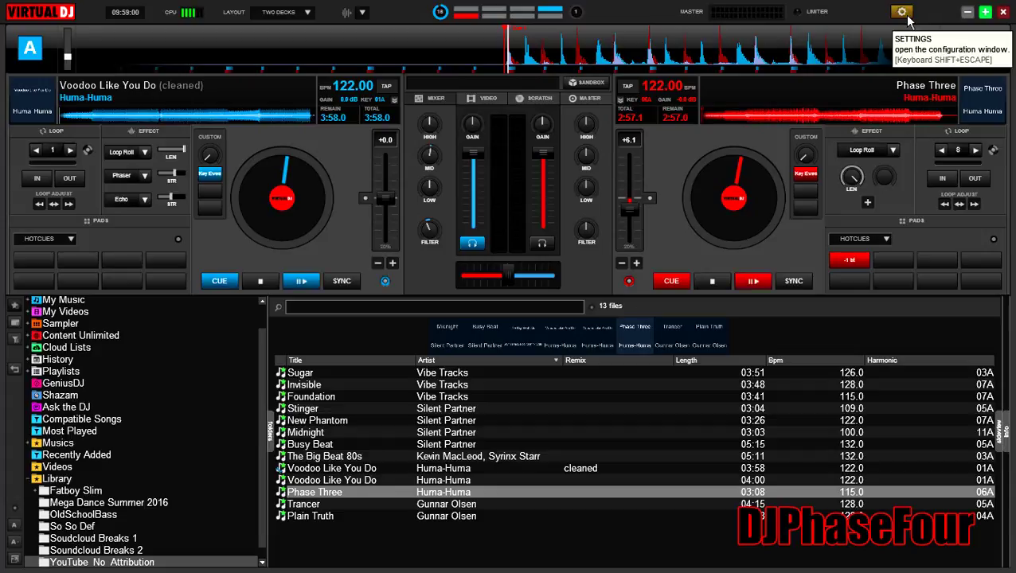
{"action": "key", "text": "alt+Tab"}
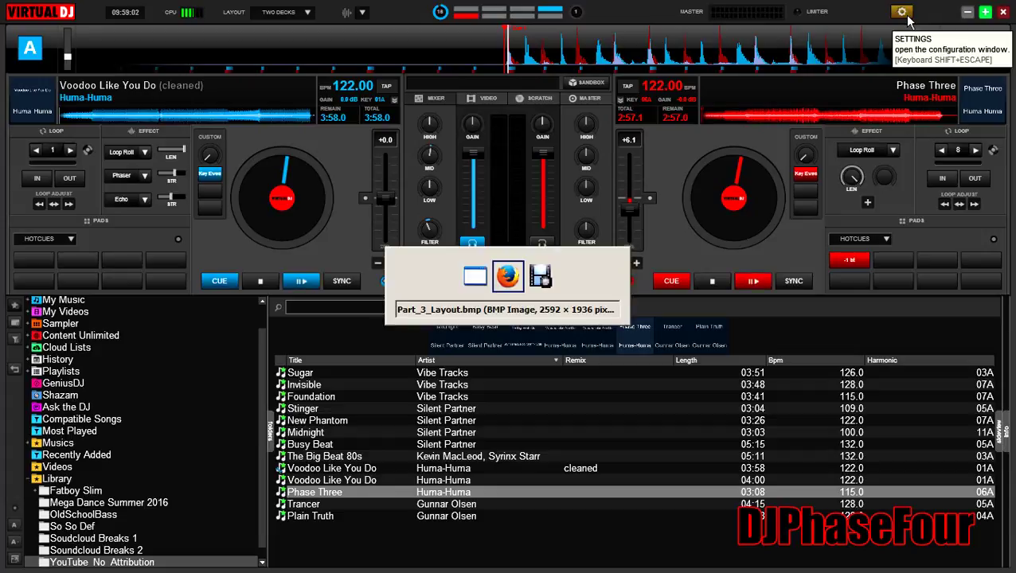
{"action": "key", "text": "alt+Tab"}
{"action": "key", "text": "alt+Tab"}
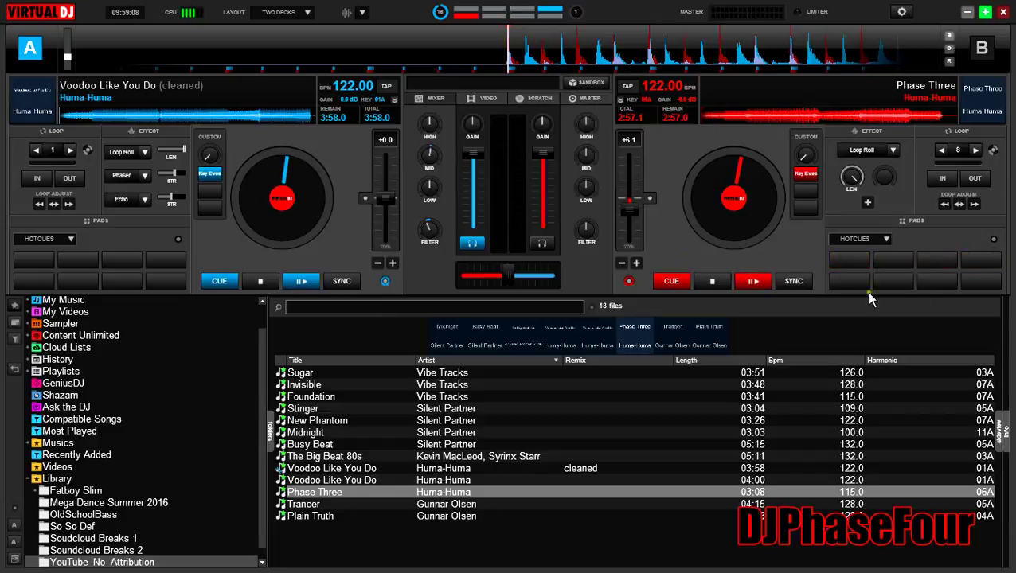
{"action": "left_click", "coordinate": [879, 240]}
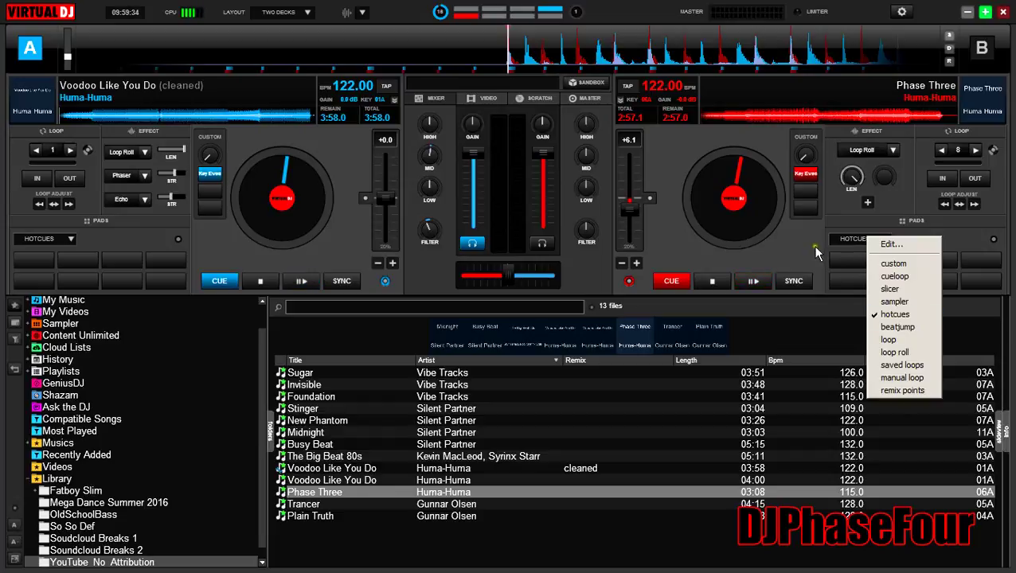
{"action": "left_click", "coordinate": [862, 243]}
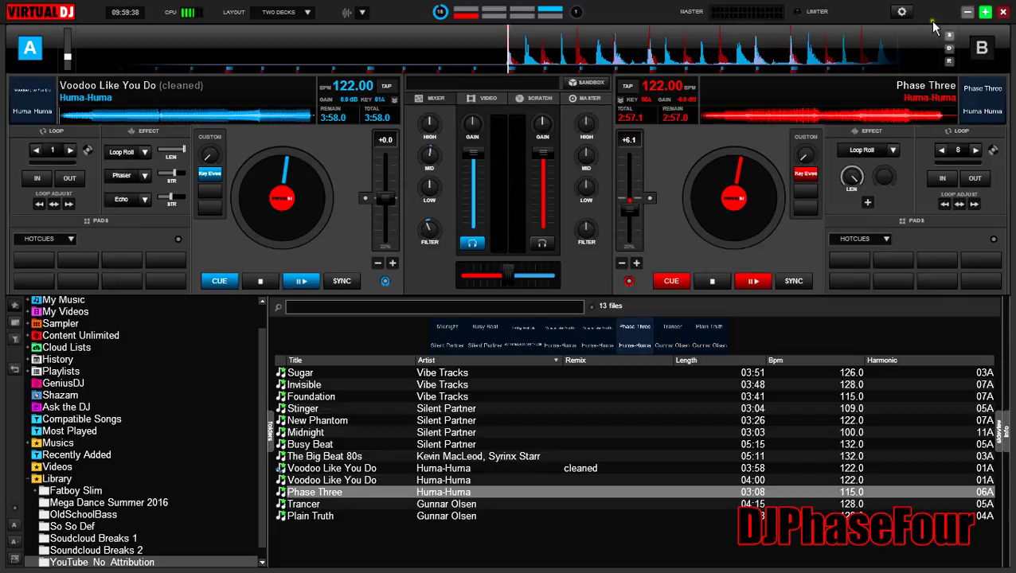
- Open the UC-33 controller's Tutotial Map mapping and check the pad button positions in the Part_3_Layout.bmp image
{"action": "left_click", "coordinate": [904, 11]}
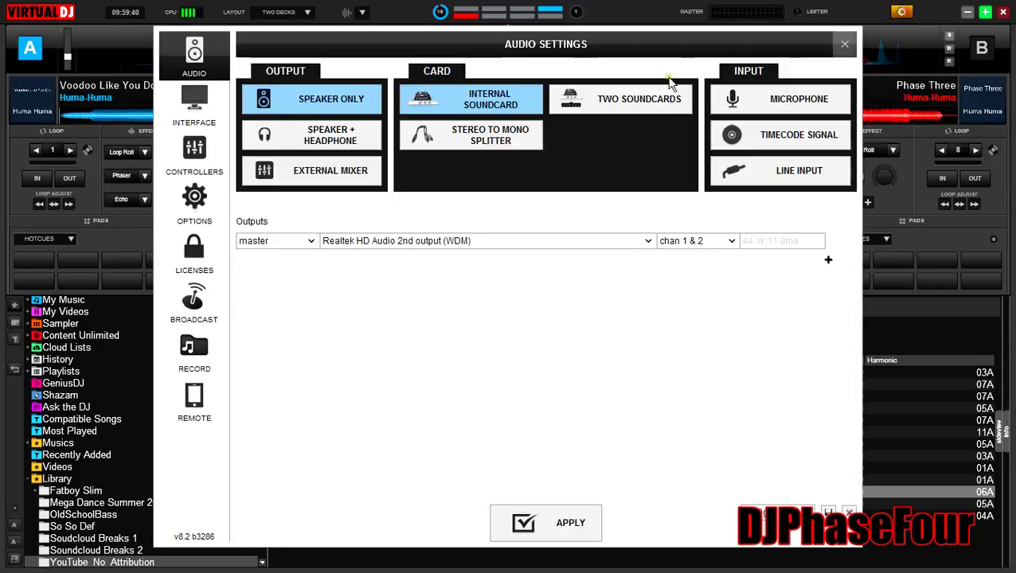
{"action": "left_click", "coordinate": [195, 153]}
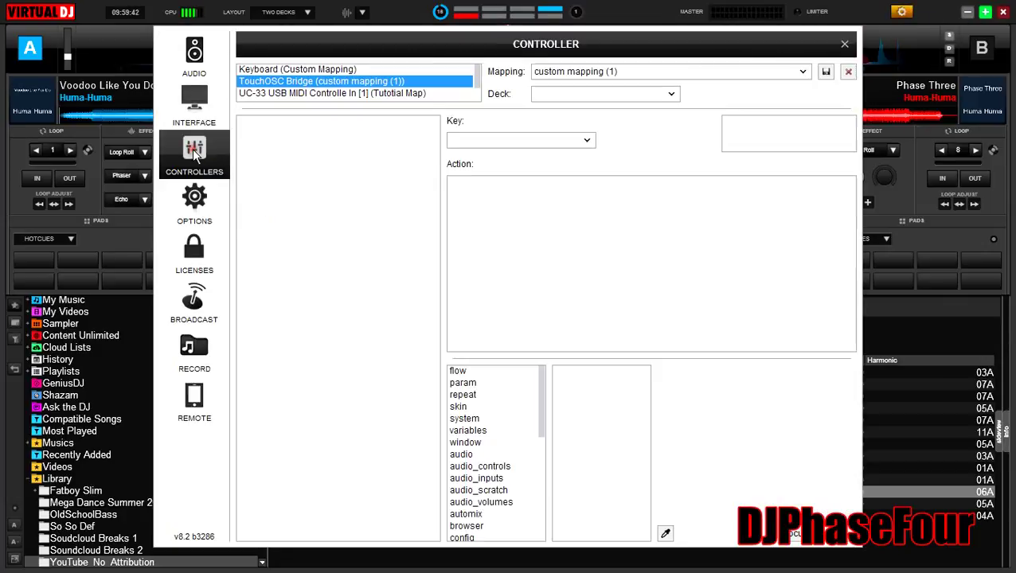
{"action": "left_click", "coordinate": [356, 93]}
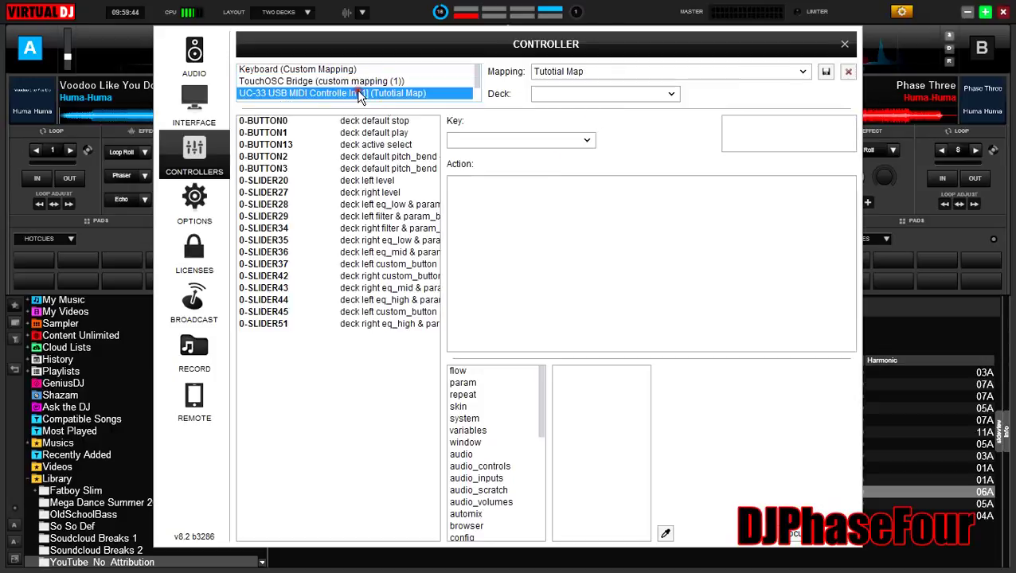
{"action": "key", "text": "alt+Tab"}
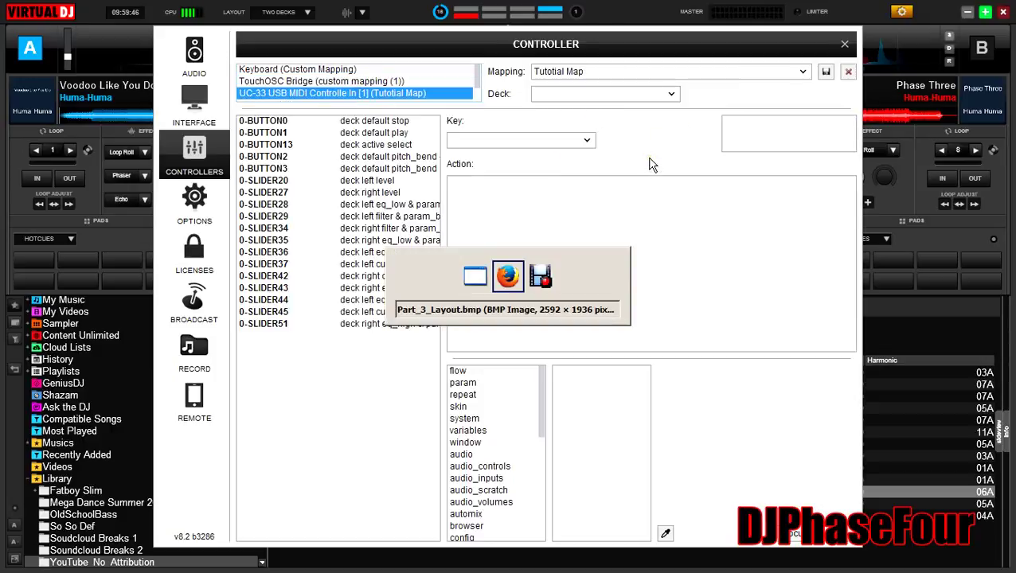
{"action": "key", "text": "Tab"}
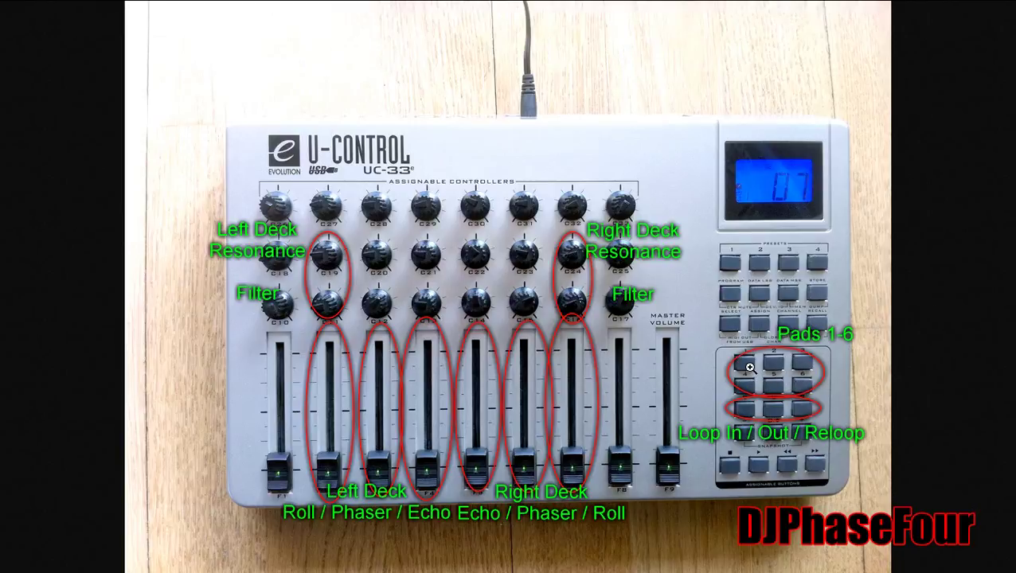
{"action": "key", "text": "alt+Tab"}
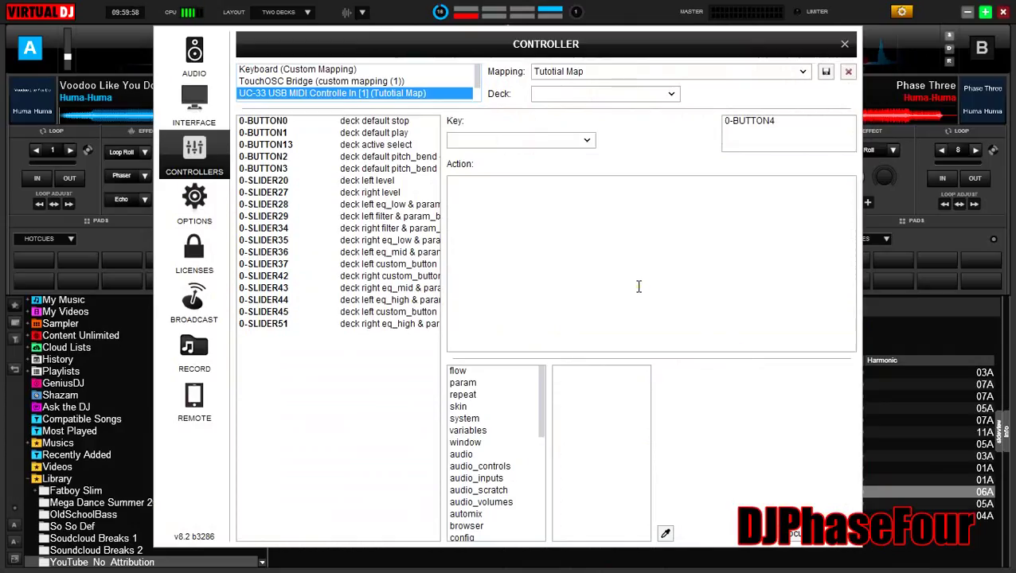
- Assign 0-BUTTON4 to the left deck's first pad by picking that pad on the skin
{"action": "left_click", "coordinate": [778, 140]}
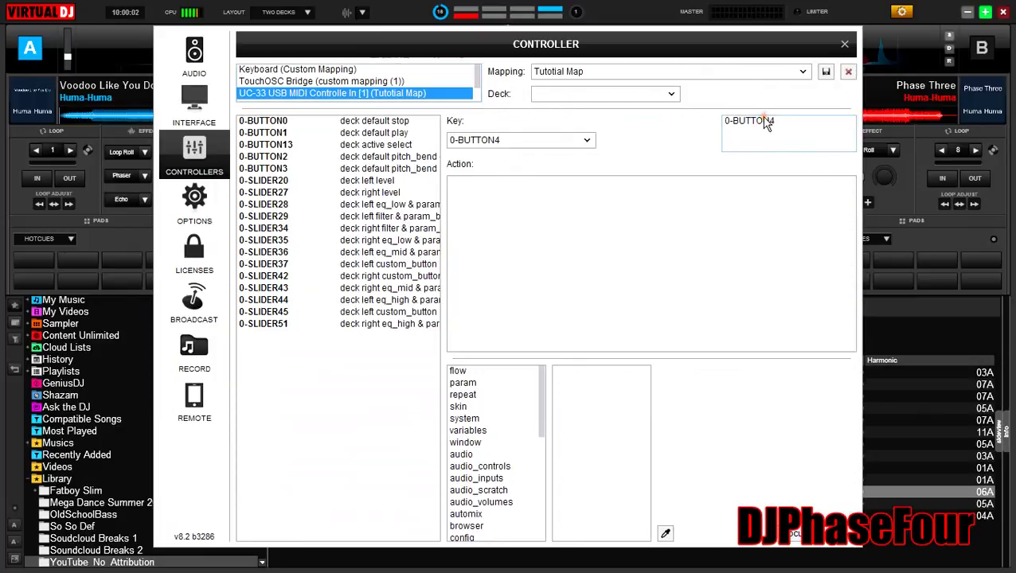
{"action": "left_click", "coordinate": [577, 211]}
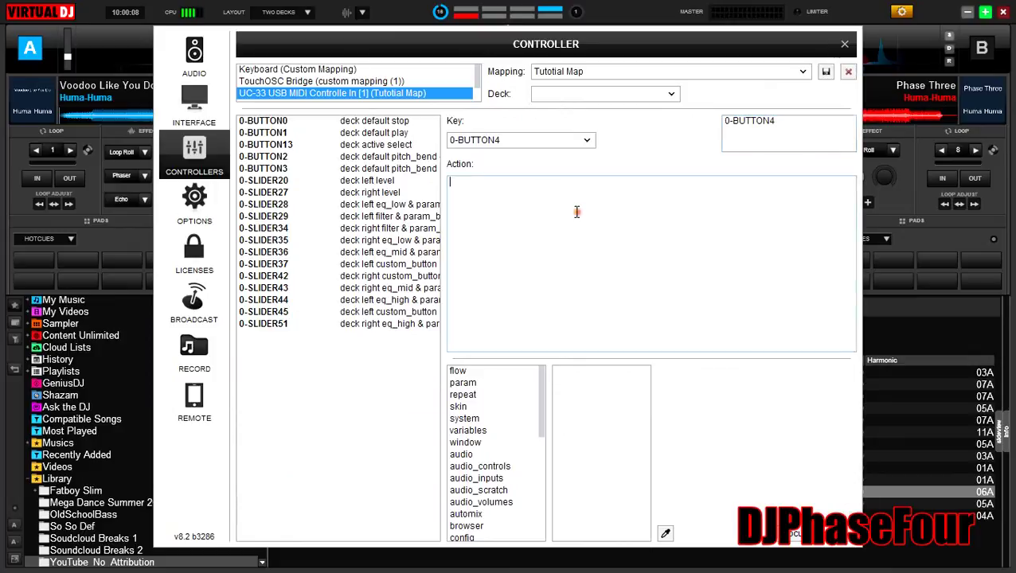
{"action": "left_click", "coordinate": [666, 535]}
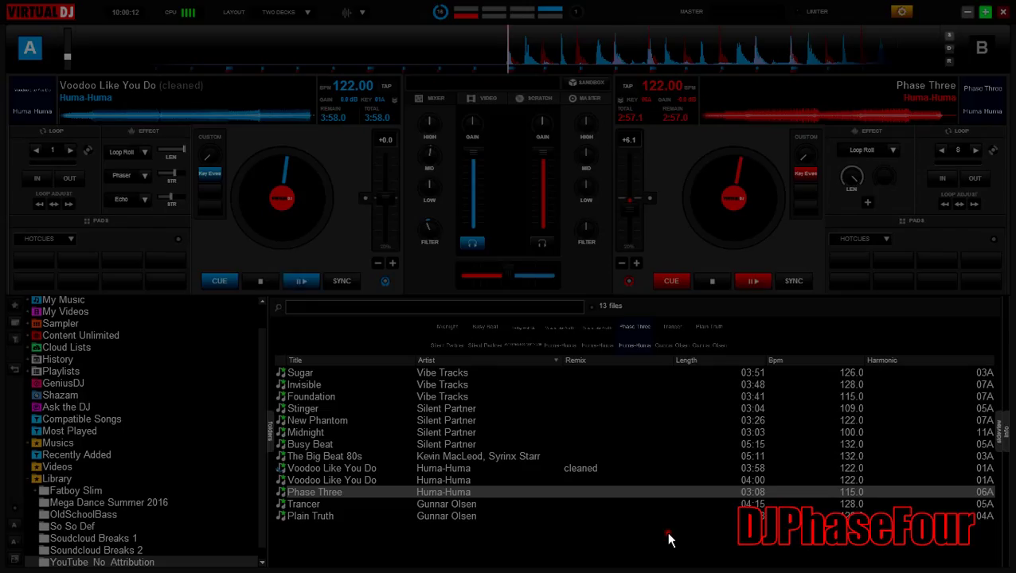
{"action": "left_click", "coordinate": [36, 260]}
- Prefix the 0-BUTTON4 action with "deck default" so it reads "deck default pad 1", and apply it in the mapping list
{"action": "left_click", "coordinate": [507, 177]}
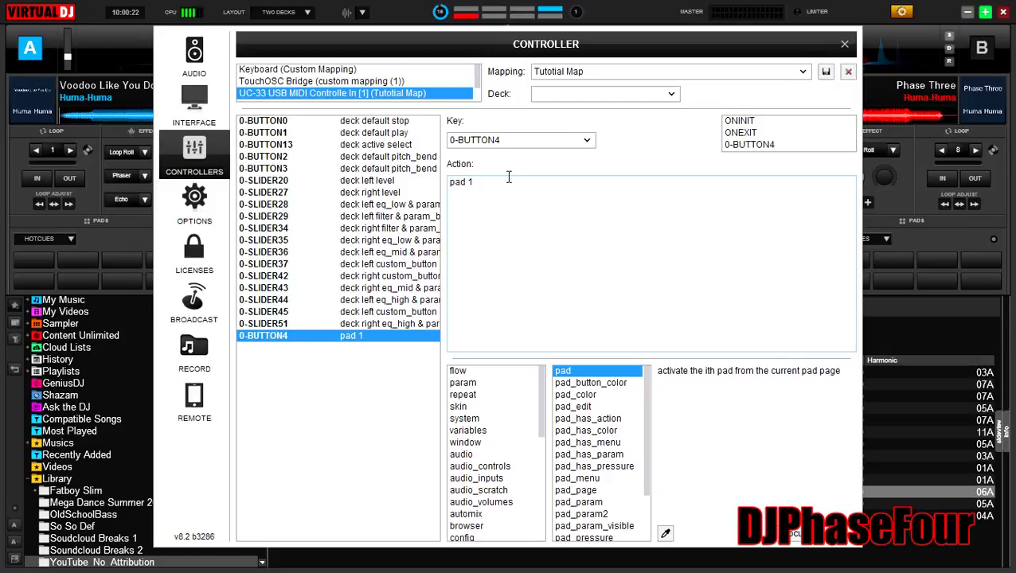
{"action": "type", "text": "deck default"}
{"action": "left_click", "coordinate": [567, 182]}
{"action": "left_click", "coordinate": [412, 341]}
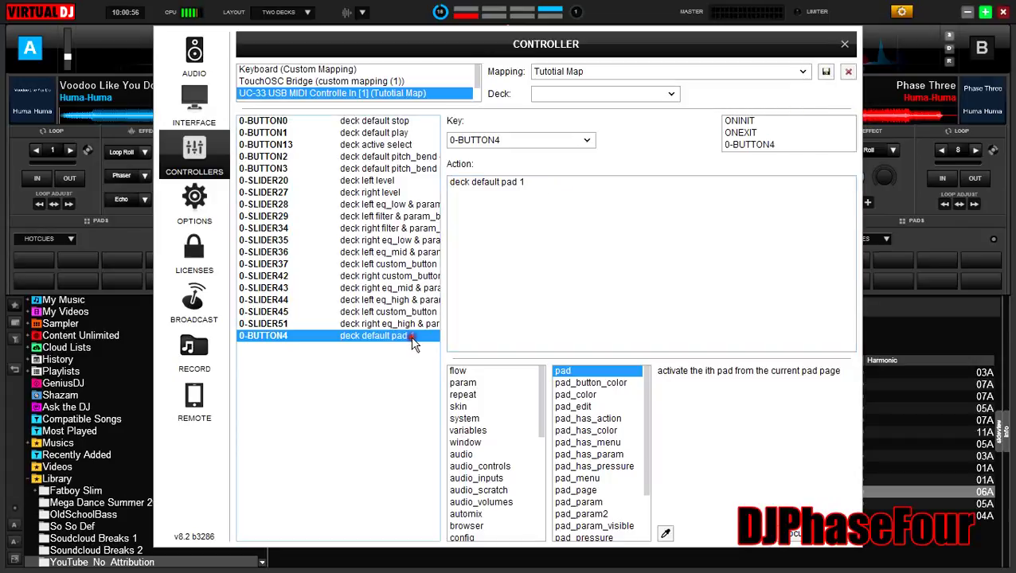
- Copy the 0-BUTTON4 action to 0-BUTTON5 and change it to "deck default pad 2"
{"action": "left_click_drag", "start_coordinate": [546, 184], "coordinate": [385, 191]}
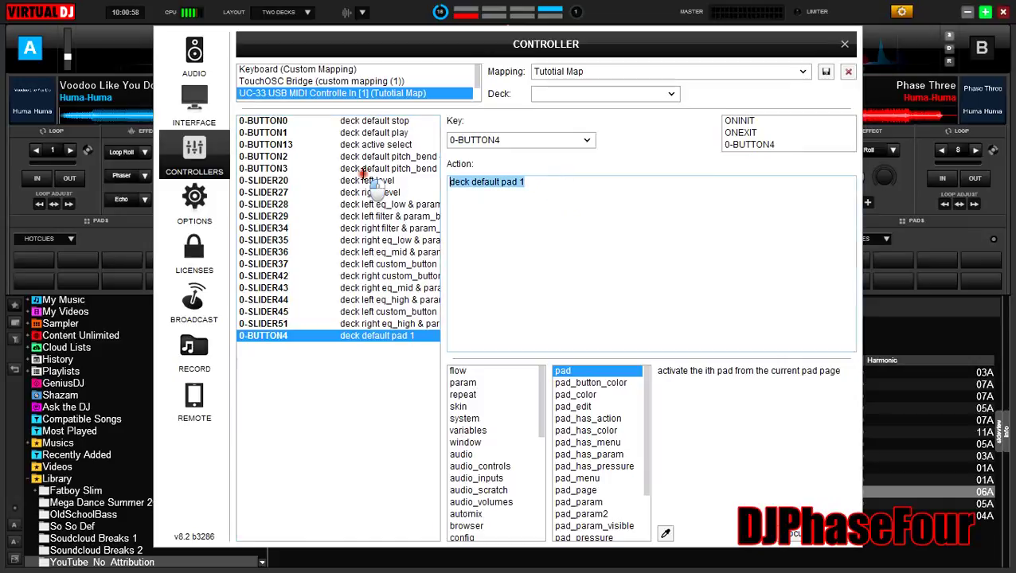
{"action": "right_click", "coordinate": [508, 182]}
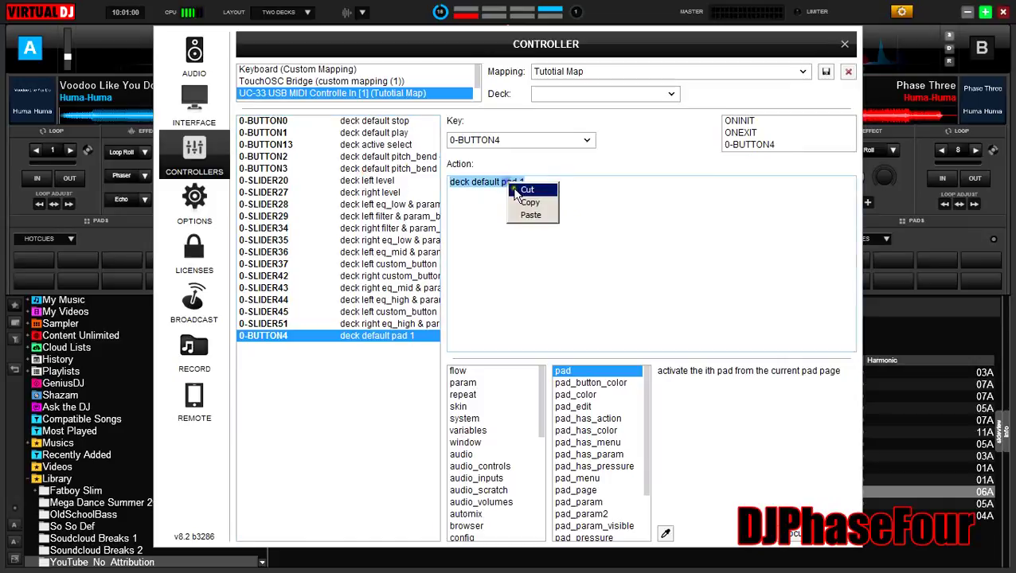
{"action": "left_click", "coordinate": [529, 203]}
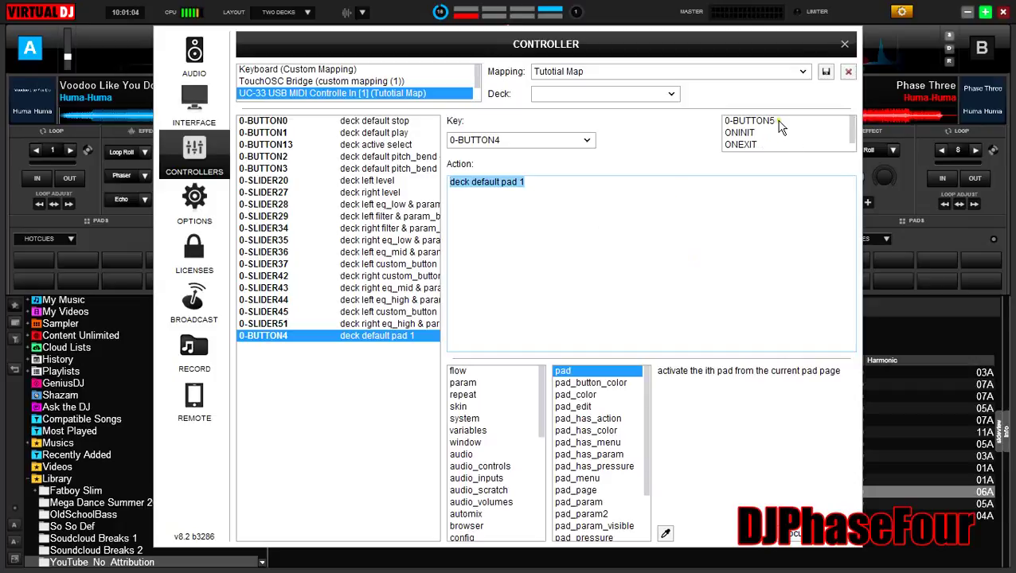
{"action": "left_click", "coordinate": [778, 124]}
{"action": "left_click", "coordinate": [664, 263]}
{"action": "key", "text": "ctrl+v"}
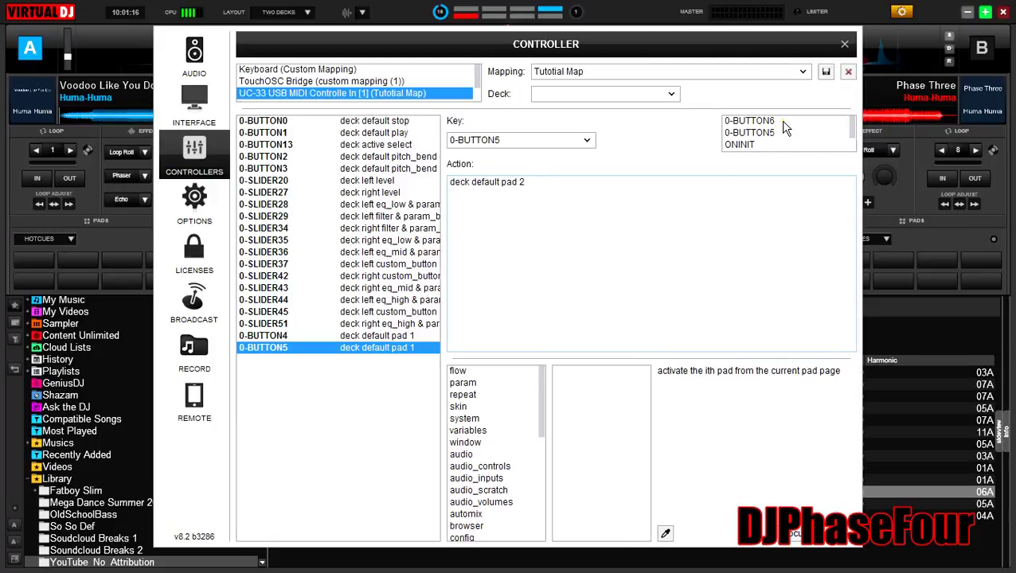
- Reuse the copied pad action for 0-BUTTON6 as "deck default pad 3" and for 0-BUTTON7 as "deck default pad 4"
{"action": "left_click", "coordinate": [783, 122]}
{"action": "left_click", "coordinate": [618, 221]}
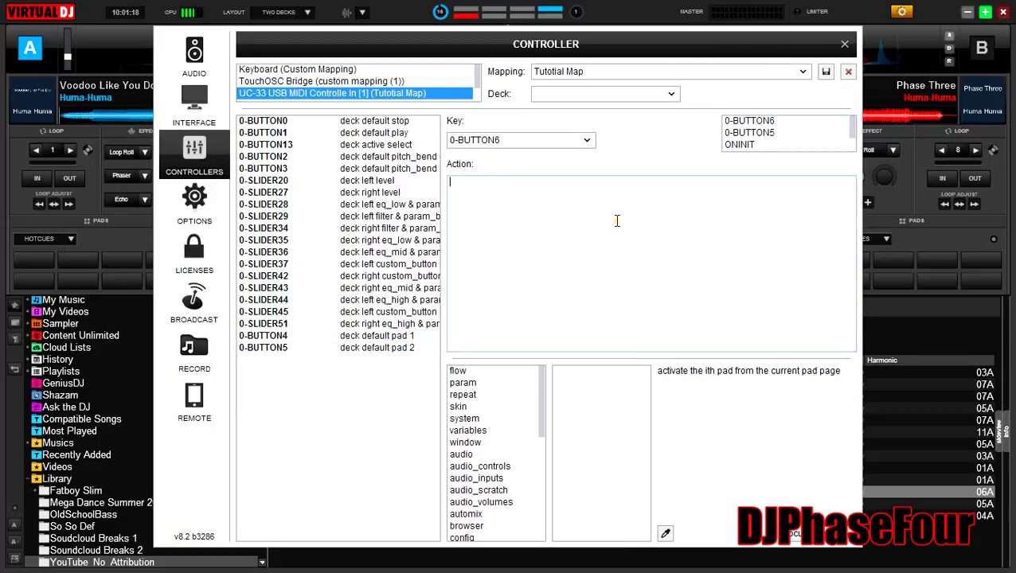
{"action": "key", "text": "ctrl+v"}
{"action": "left_click", "coordinate": [616, 219]}
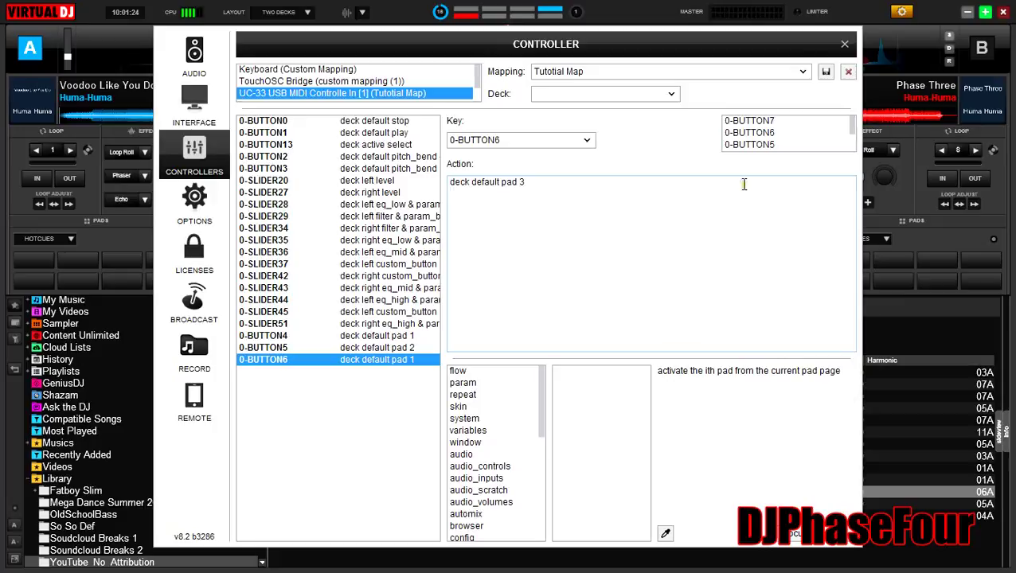
{"action": "left_click", "coordinate": [770, 120]}
{"action": "left_click", "coordinate": [593, 233]}
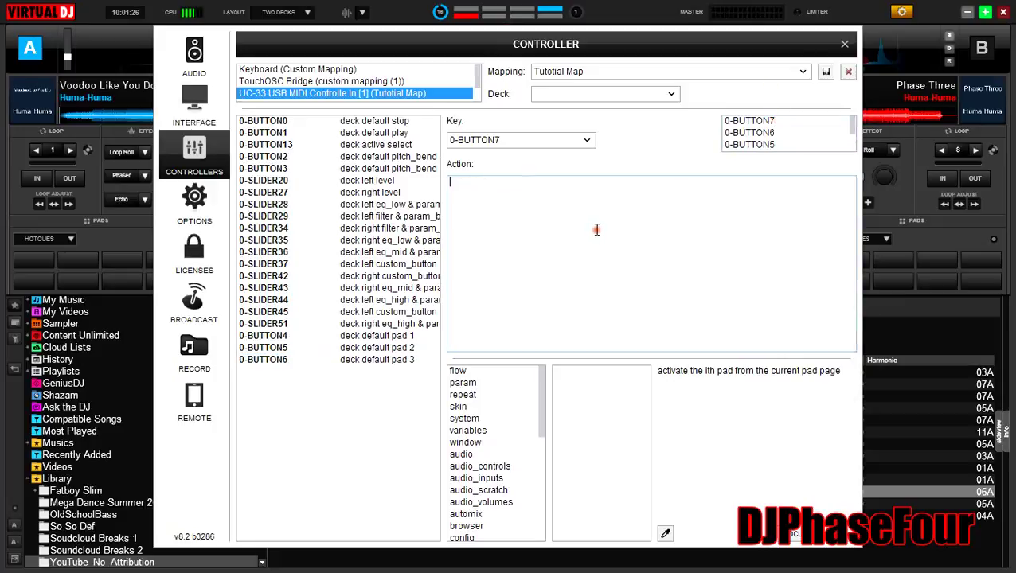
{"action": "key", "text": "ctrl+v"}
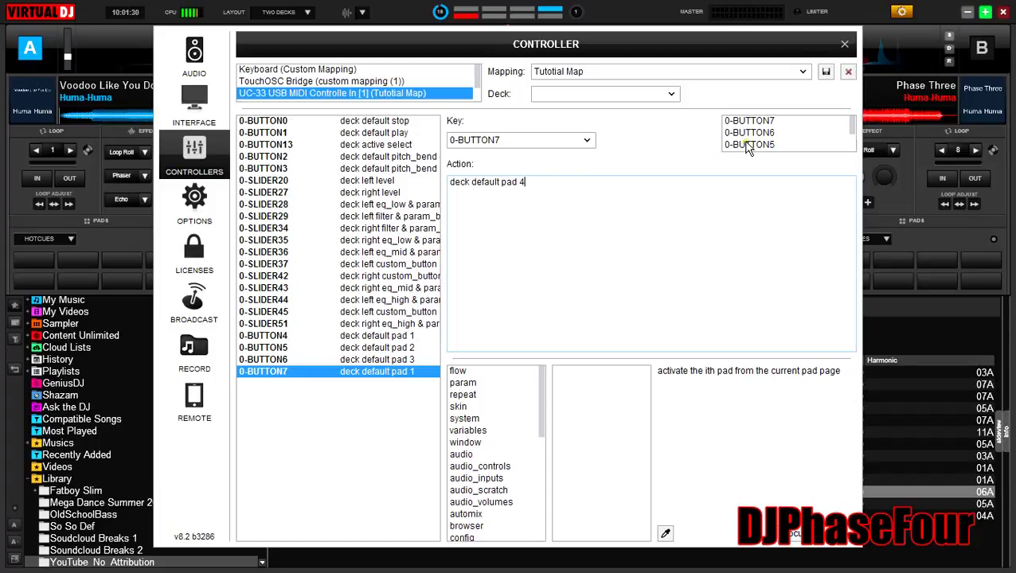
- Map 0-BUTTON8 to "deck default pad 5" and 0-BUTTON9 to "deck default pad 6", and close the settings window
{"action": "left_click", "coordinate": [766, 121]}
{"action": "left_click", "coordinate": [652, 194]}
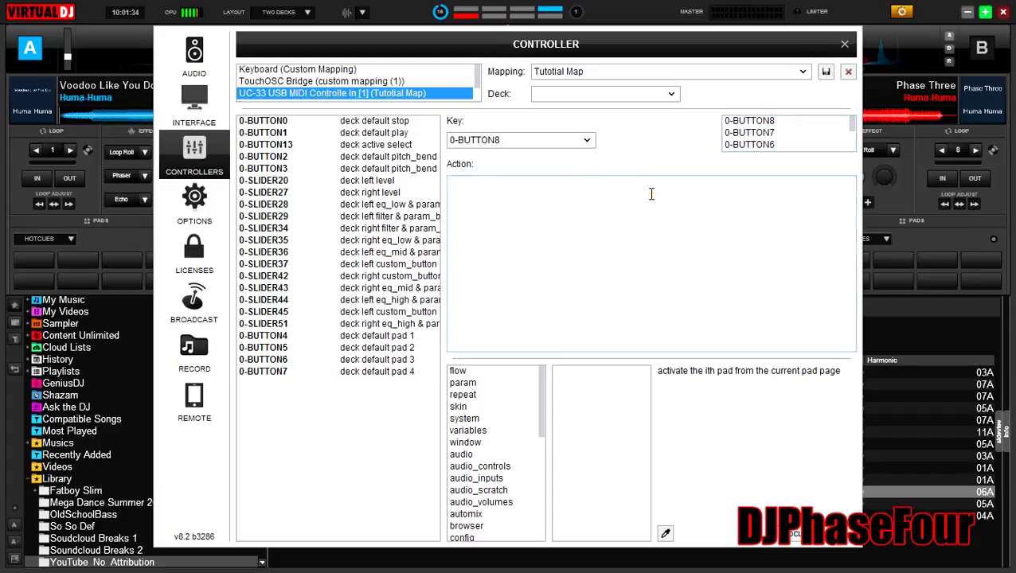
{"action": "key", "text": "ctrl+v"}
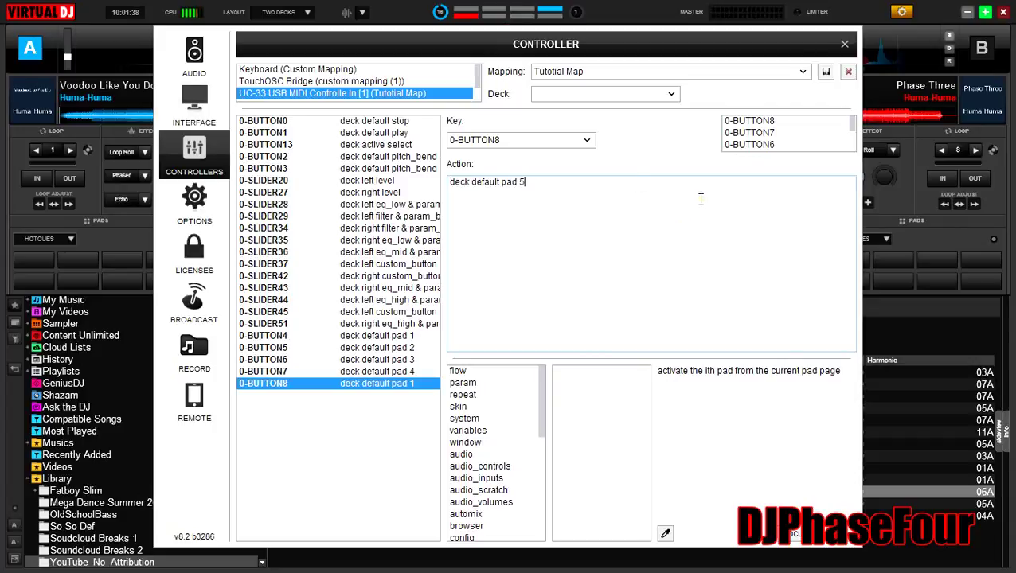
{"action": "left_click", "coordinate": [774, 121]}
{"action": "left_click", "coordinate": [595, 229]}
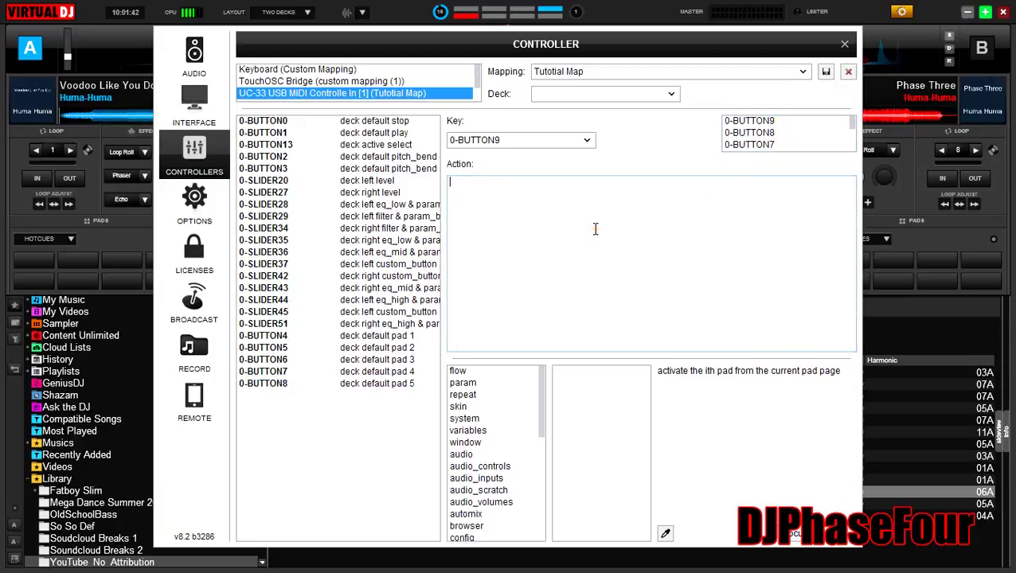
{"action": "type", "text": "deck default pad 1"}
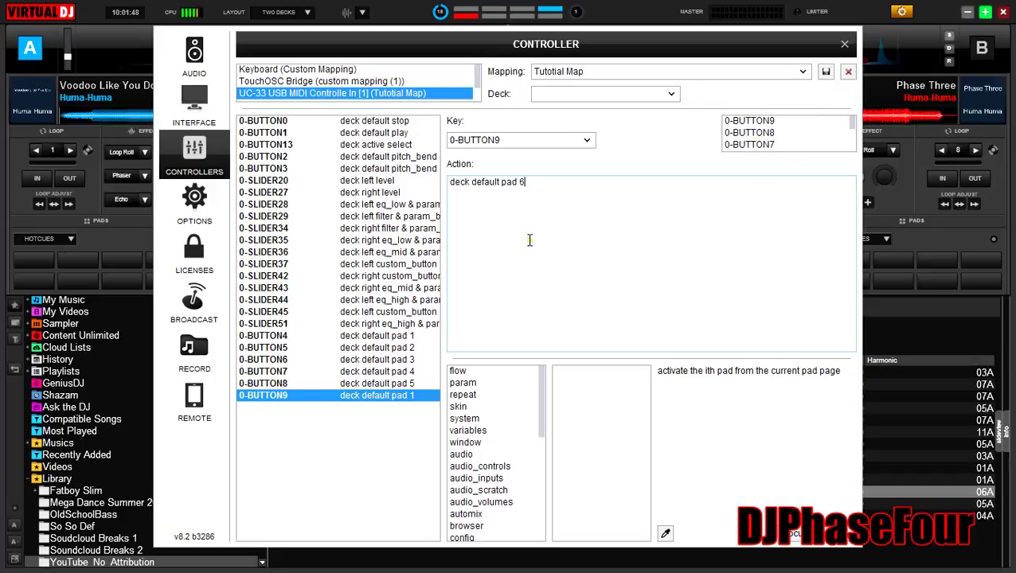
{"action": "left_click", "coordinate": [417, 399]}
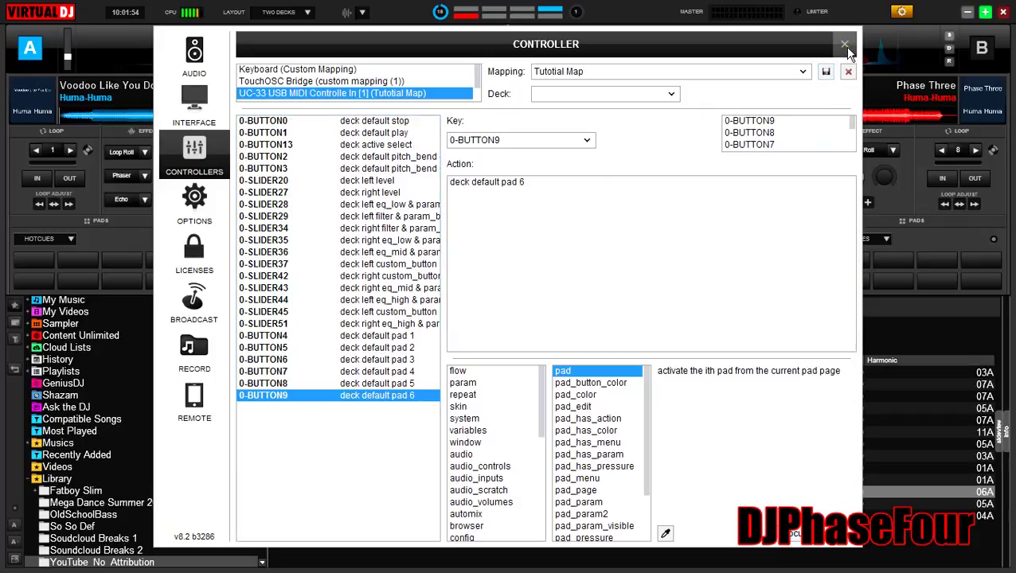
{"action": "left_click", "coordinate": [846, 45]}
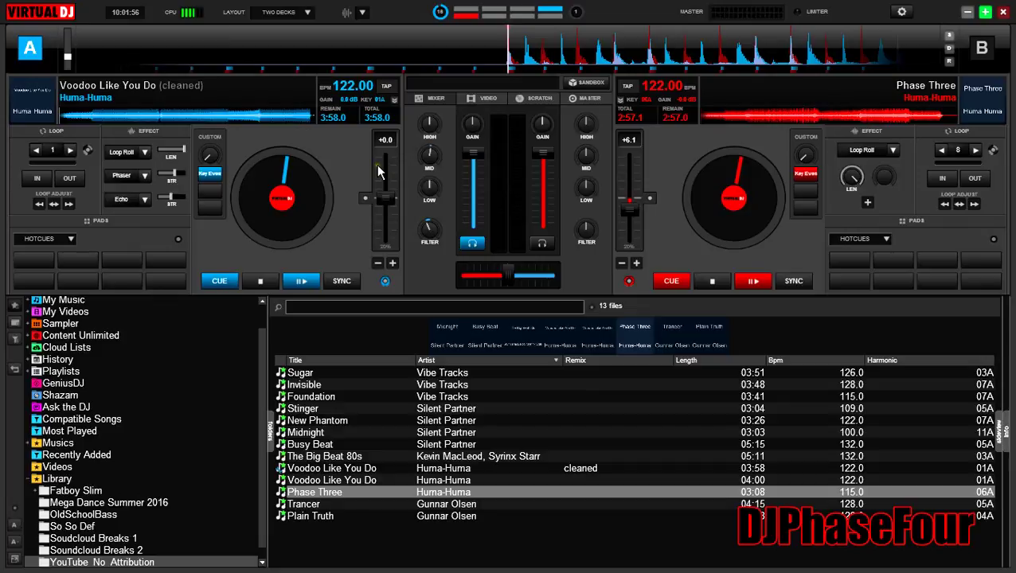
- Test the mapped pads by playing the left deck, setting hotcues 1 to 6 and jumping back to them
{"action": "key", "text": "Tab"}
{"action": "key", "text": "Tab"}
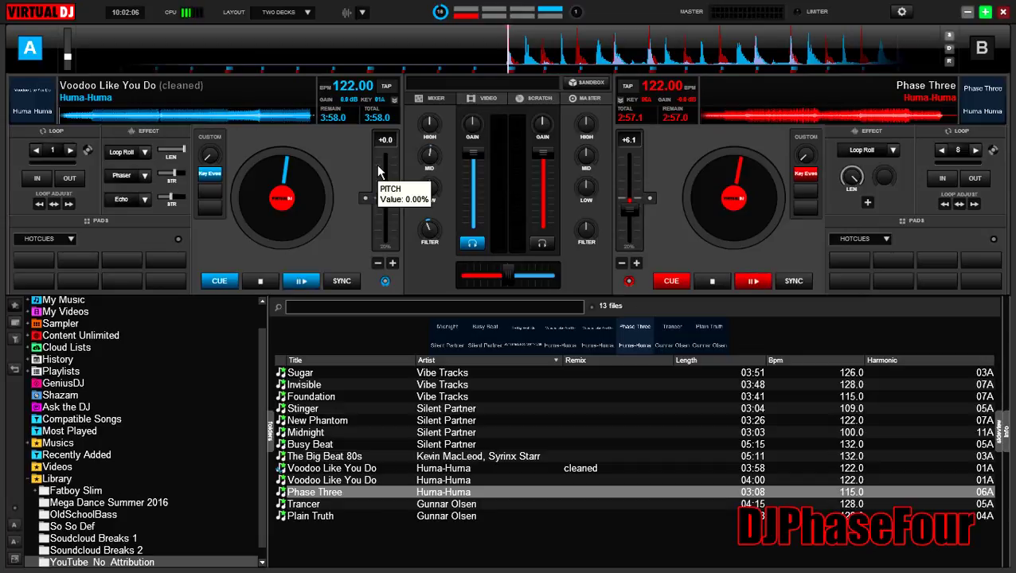
{"action": "key", "text": "space"}
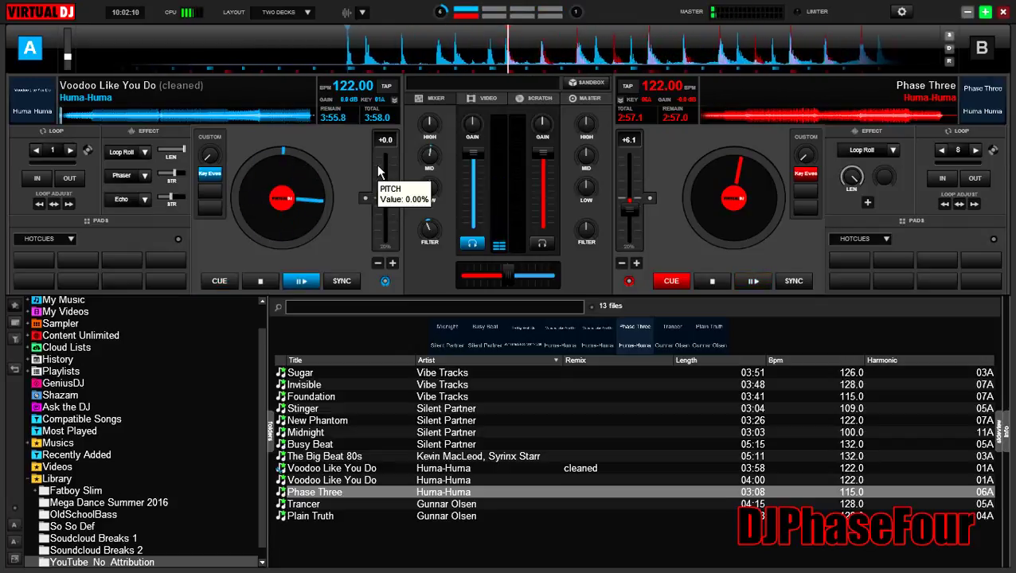
{"action": "key", "text": "1"}
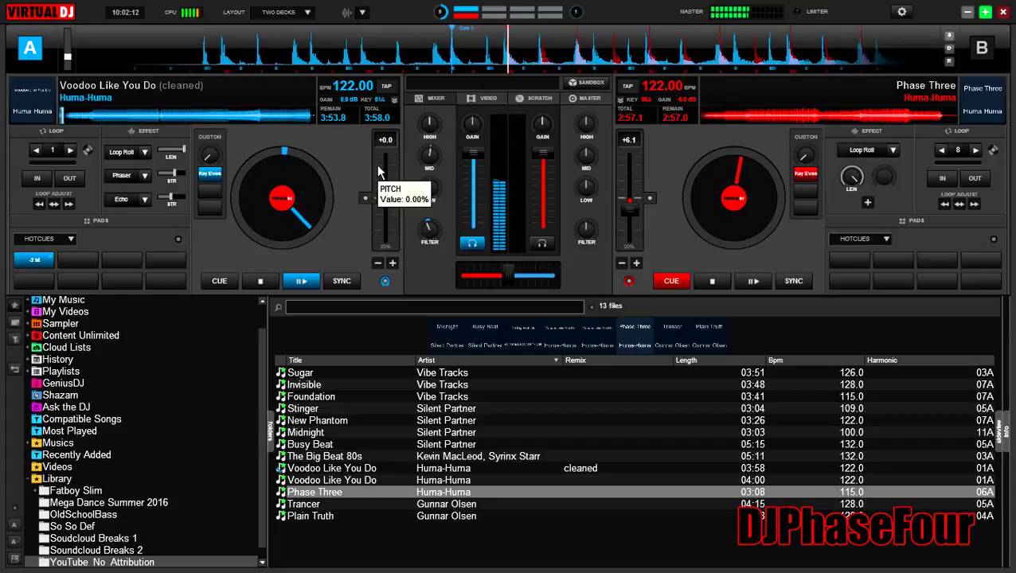
{"action": "key", "text": "2"}
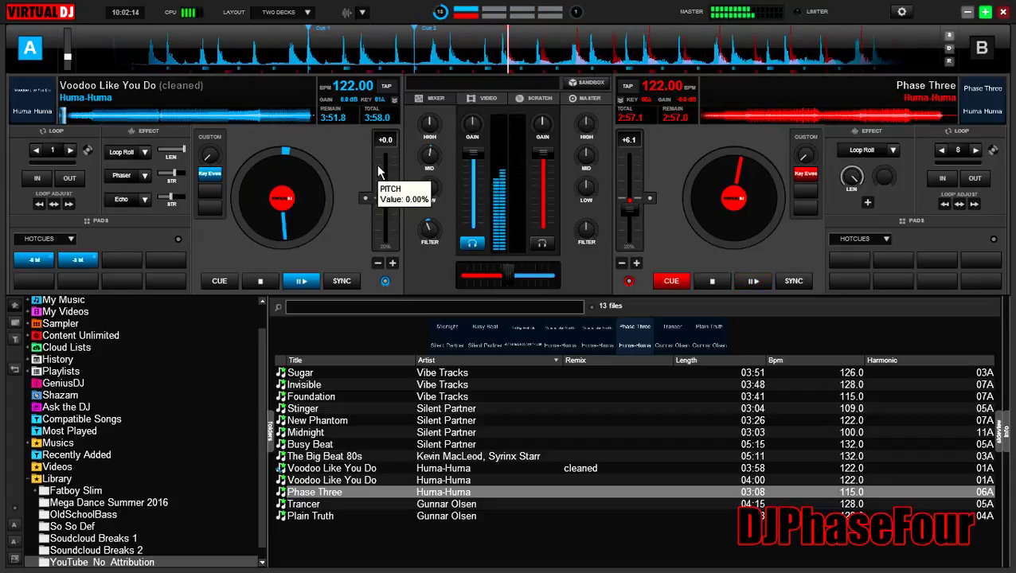
{"action": "key", "text": "3"}
{"action": "key", "text": "4"}
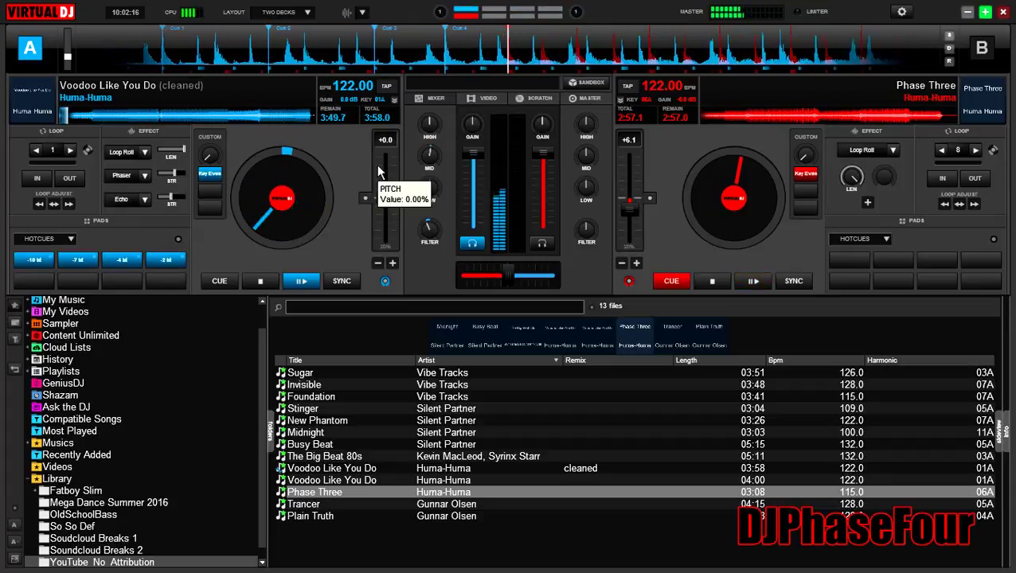
{"action": "key", "text": "5"}
{"action": "key", "text": "6"}
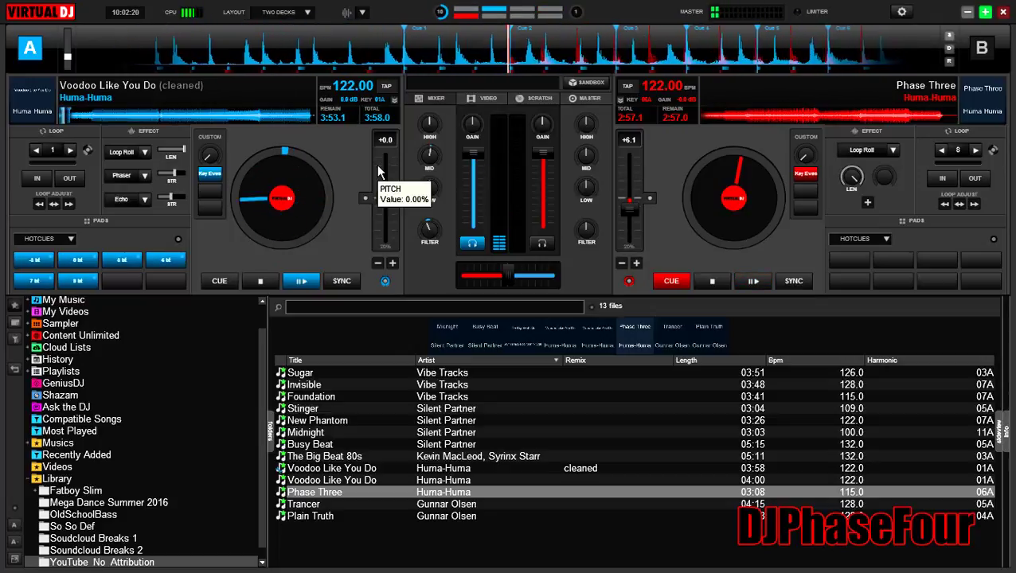
{"action": "key", "text": "1"}
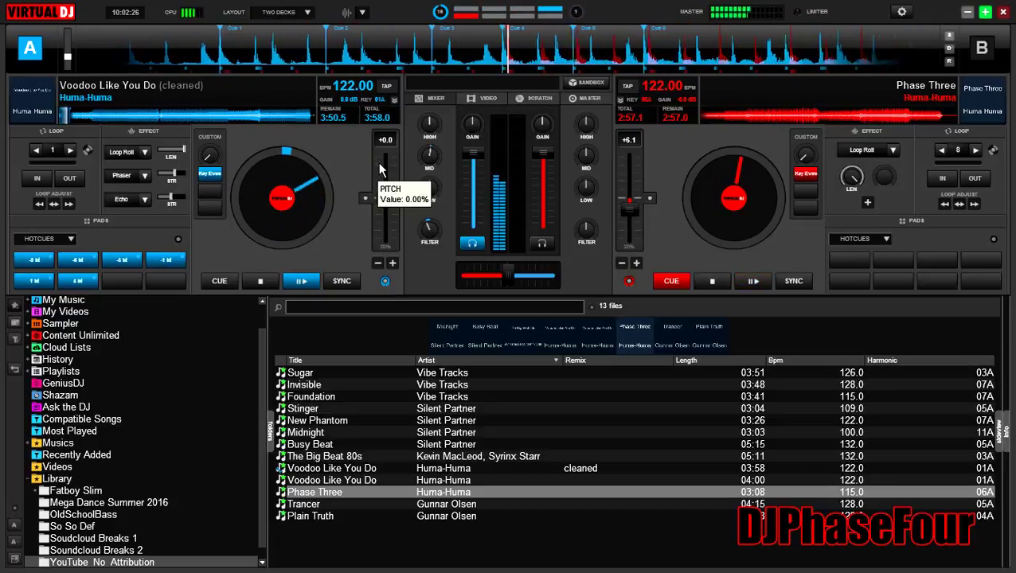
{"action": "key", "text": "1"}
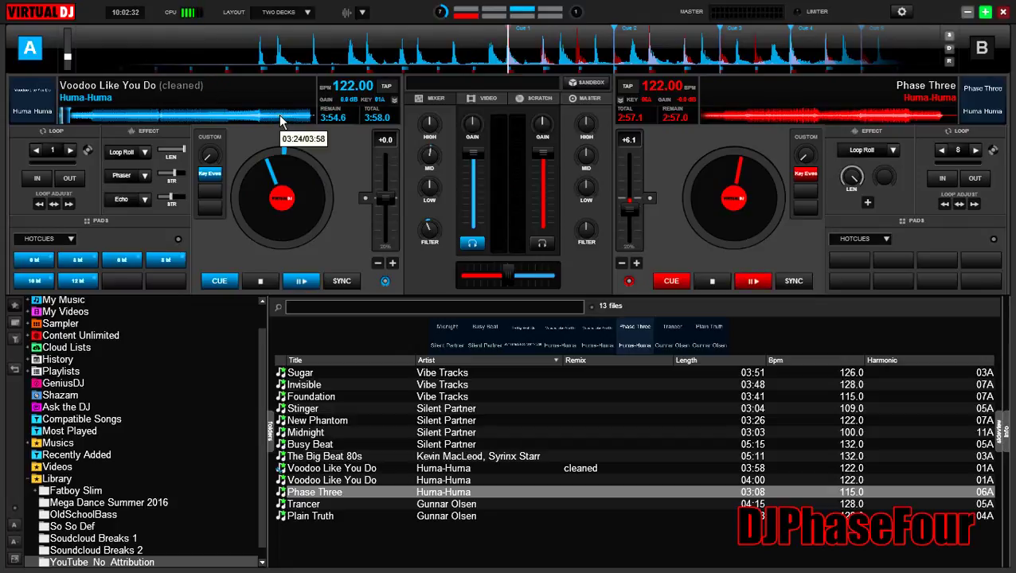
- Make the right deck active and set hotcues 1 to 6 on it while it plays
{"action": "key", "text": "Tab"}
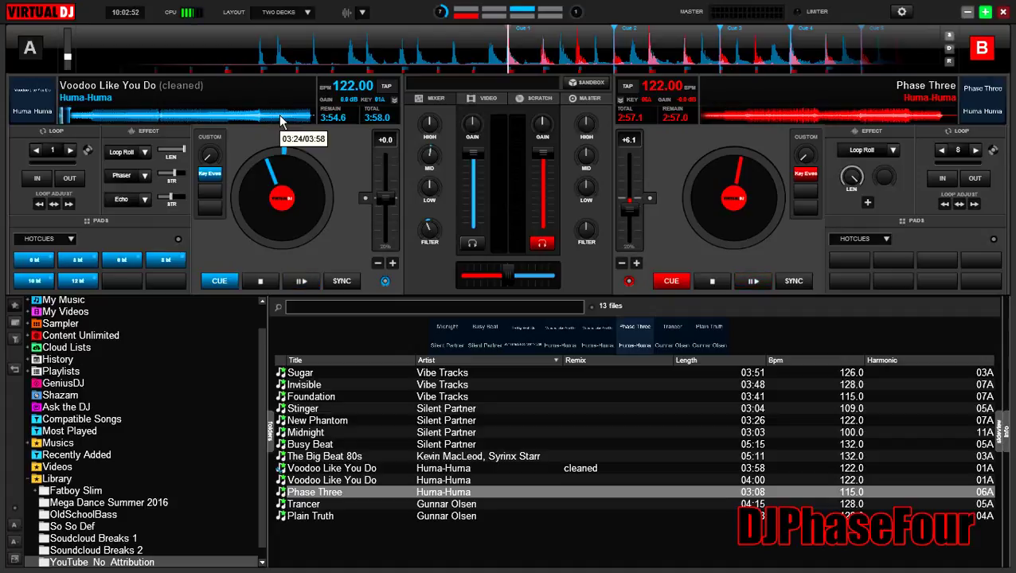
{"action": "key", "text": "space"}
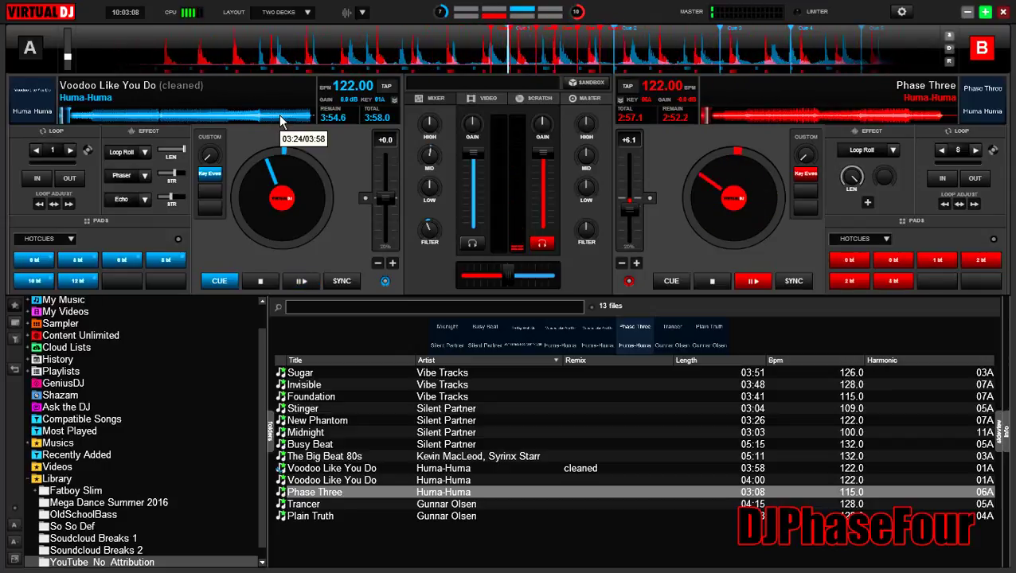
- Stop the right deck at its cue point and open the UC-33 controller's Tutotial Map in the controller settings
{"action": "key", "text": "c"}
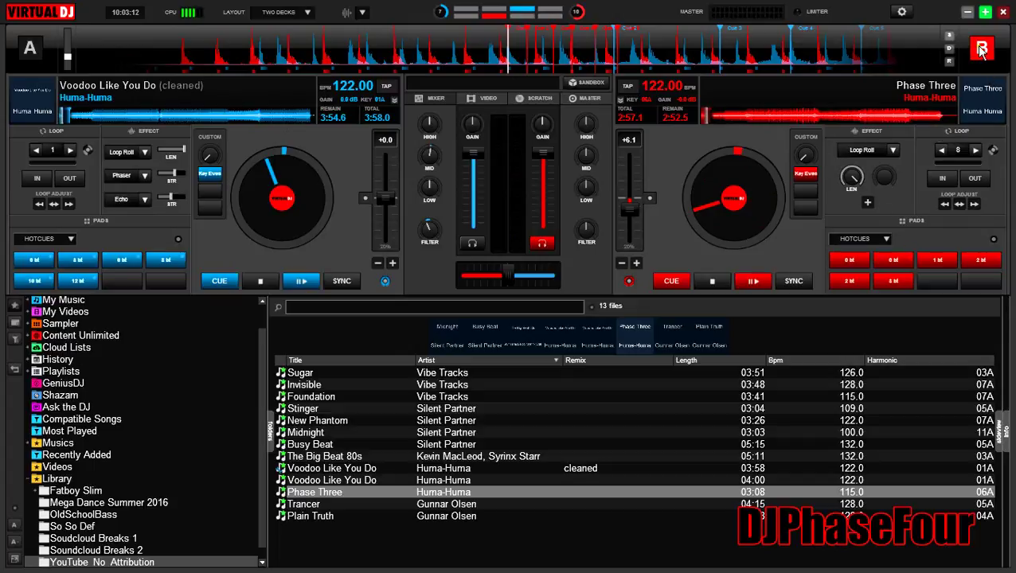
{"action": "left_click", "coordinate": [901, 14]}
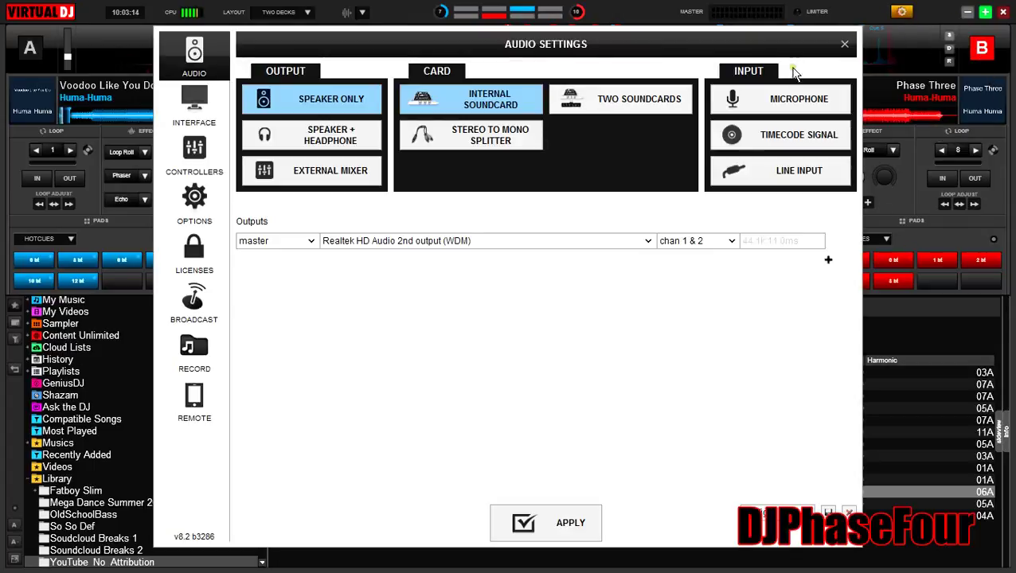
{"action": "left_click", "coordinate": [194, 157]}
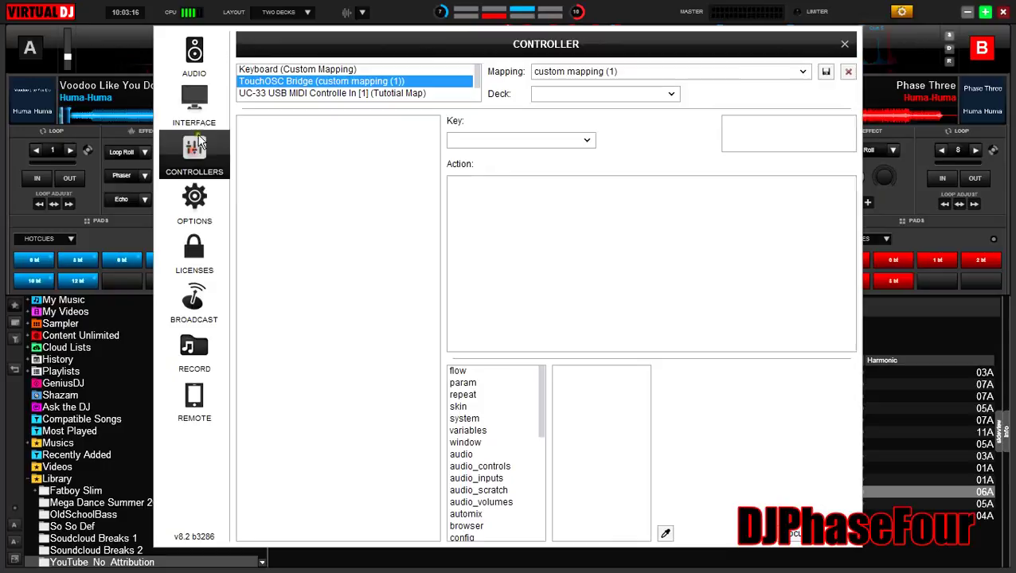
{"action": "left_click", "coordinate": [382, 94]}
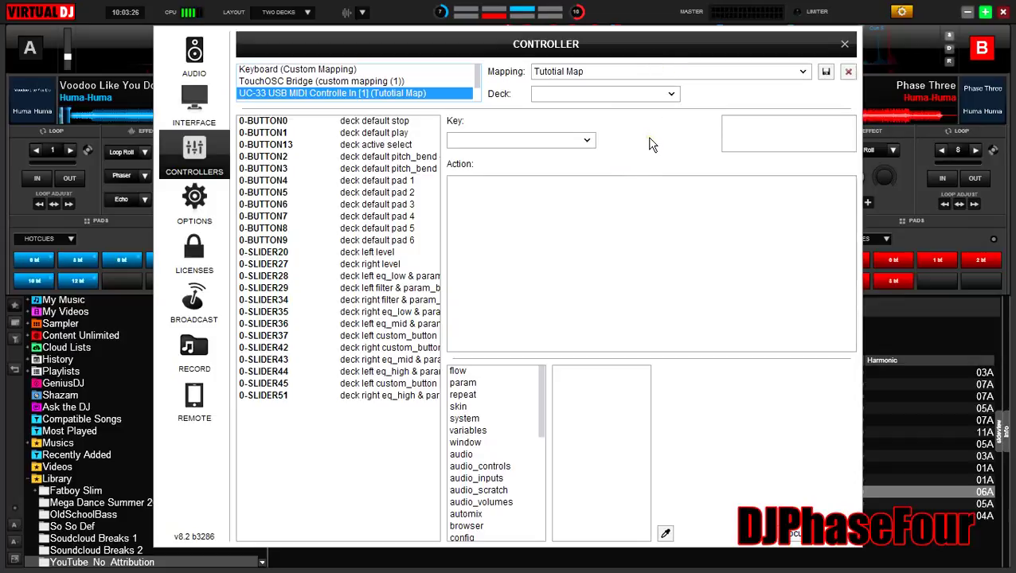
- Check the annotated UC-33 picture for the loop buttons, and map 0-BUTTON10 to "deck default loop_in"
{"action": "key", "text": "alt+Tab"}
{"action": "key", "text": "alt+Tab"}
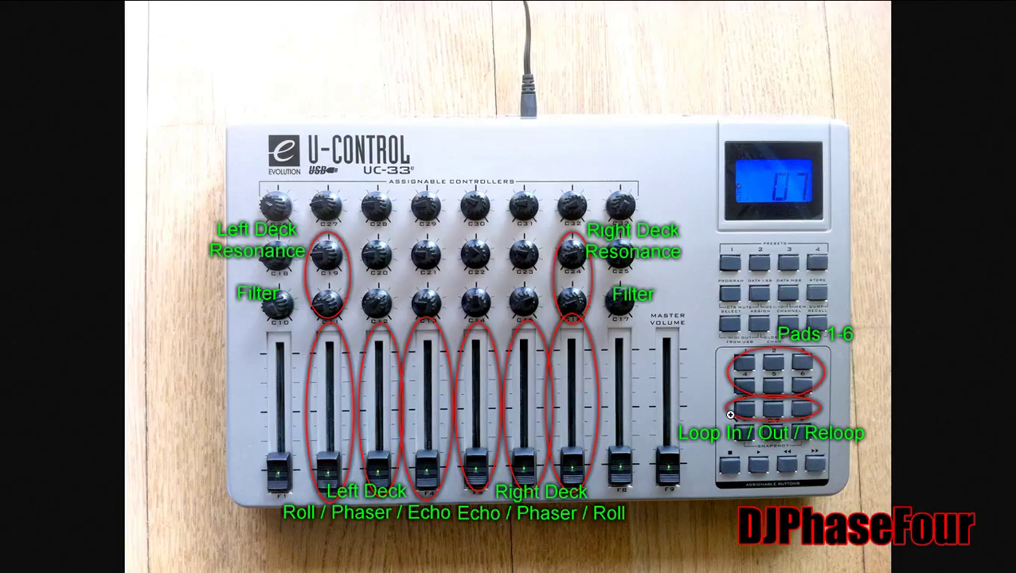
{"action": "key", "text": "alt+Tab"}
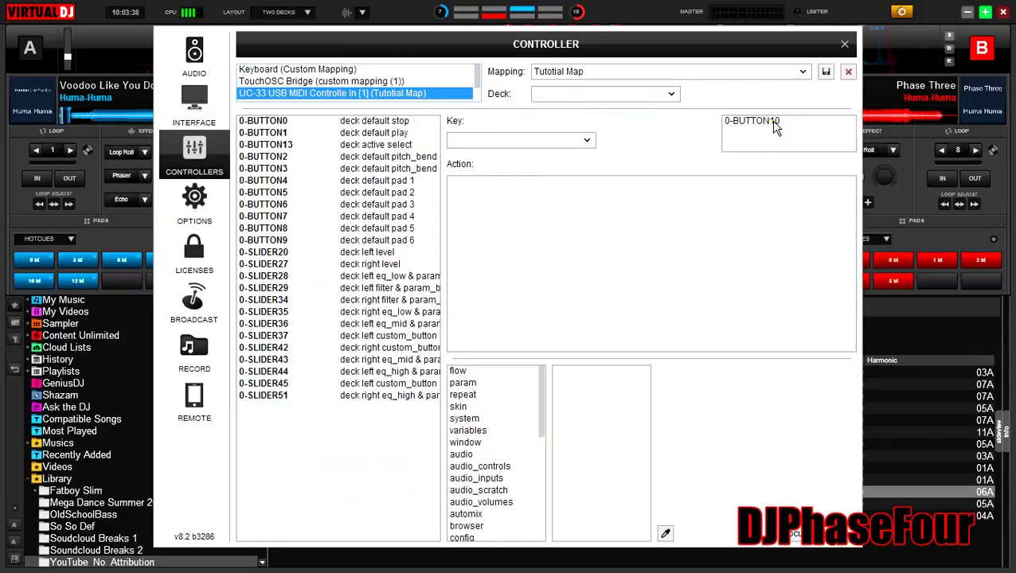
{"action": "left_click", "coordinate": [793, 147]}
{"action": "left_click", "coordinate": [641, 235]}
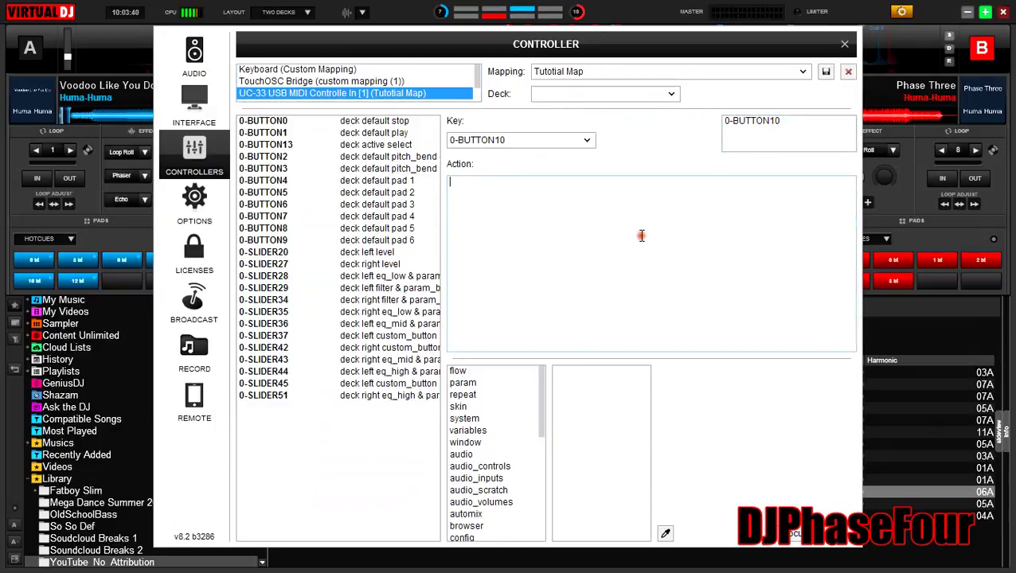
{"action": "type", "text": "deck default"}
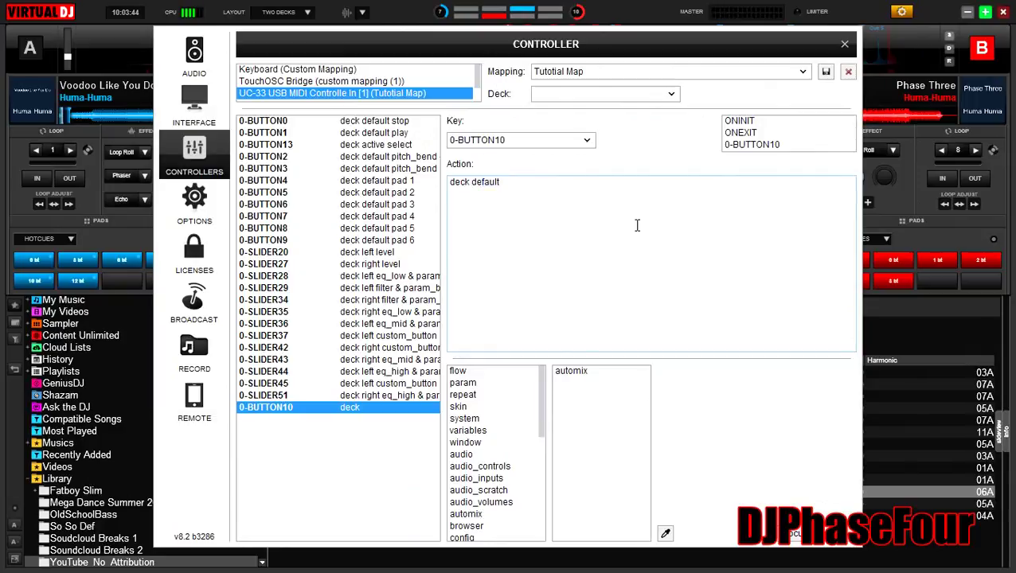
{"action": "type", "text": " loop"}
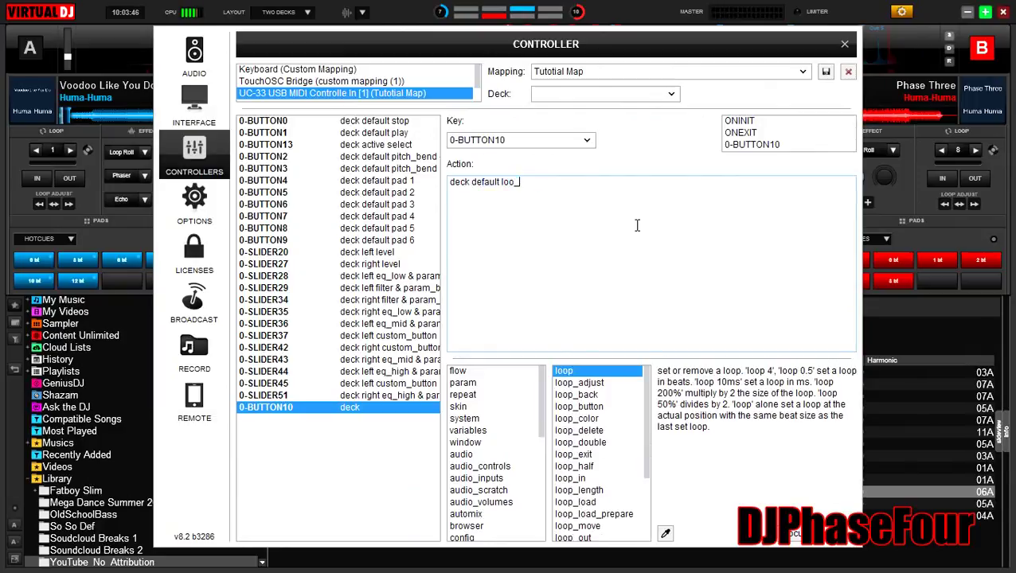
{"action": "type", "text": "_in"}
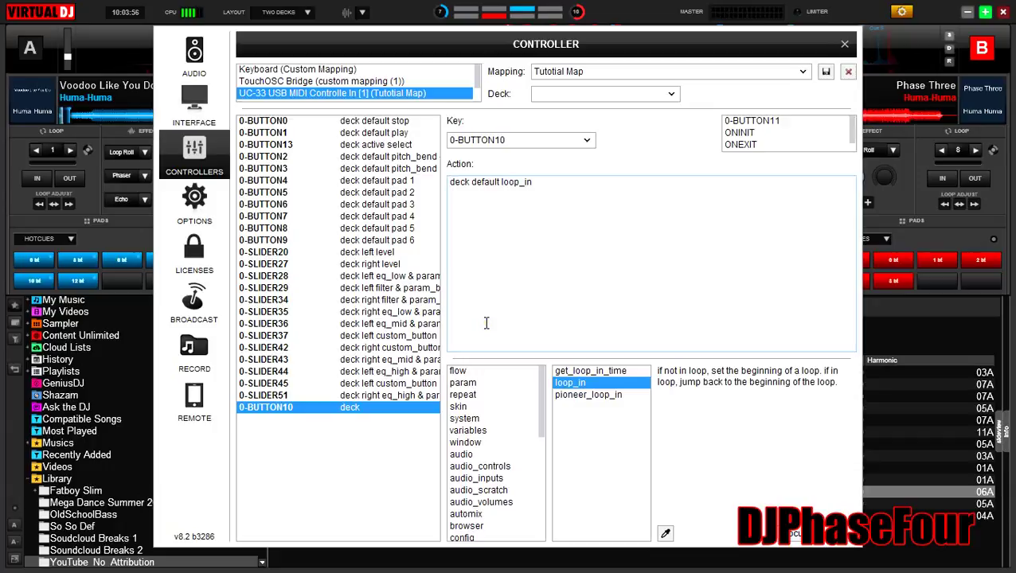
- Map 0-BUTTON11 to the action "deck default loop_out"
{"action": "left_click", "coordinate": [806, 121]}
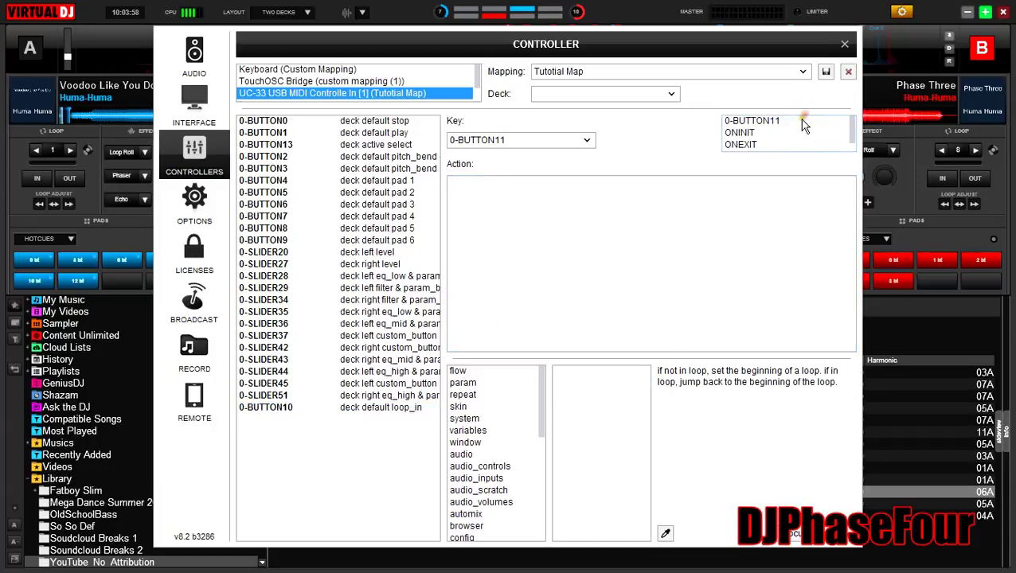
{"action": "type", "text": "deck default"}
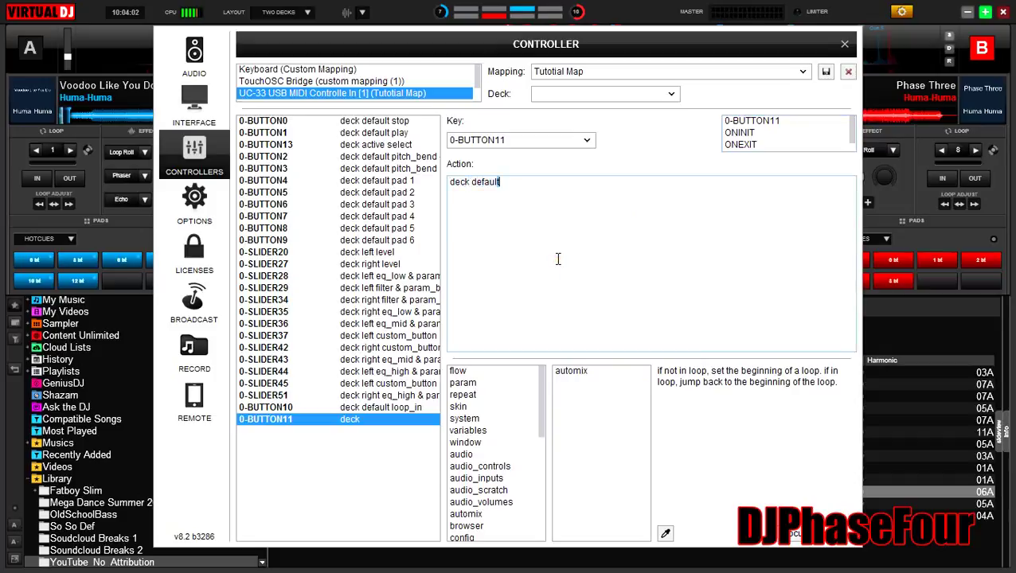
{"action": "type", "text": " loop"}
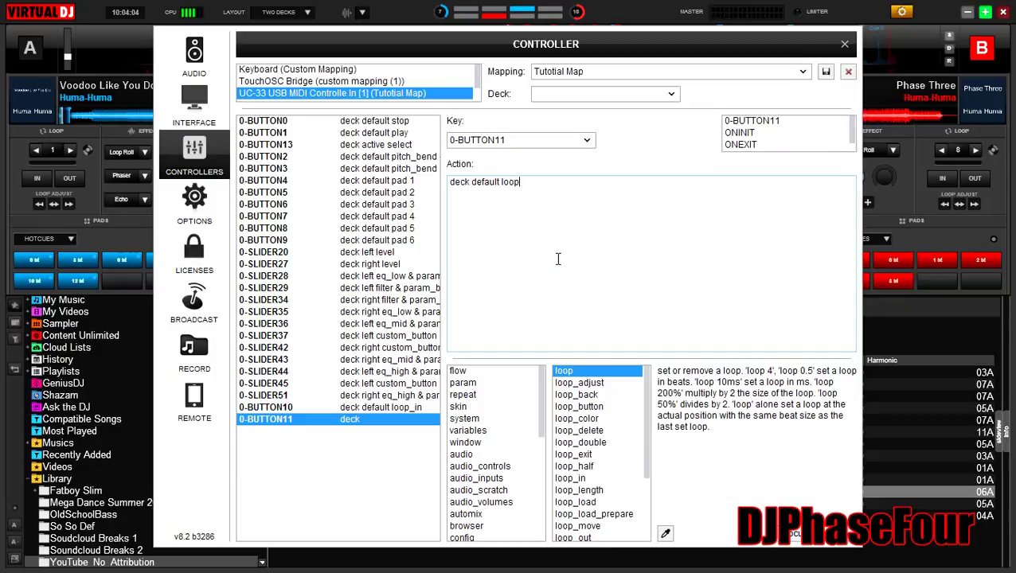
{"action": "type", "text": "_out"}
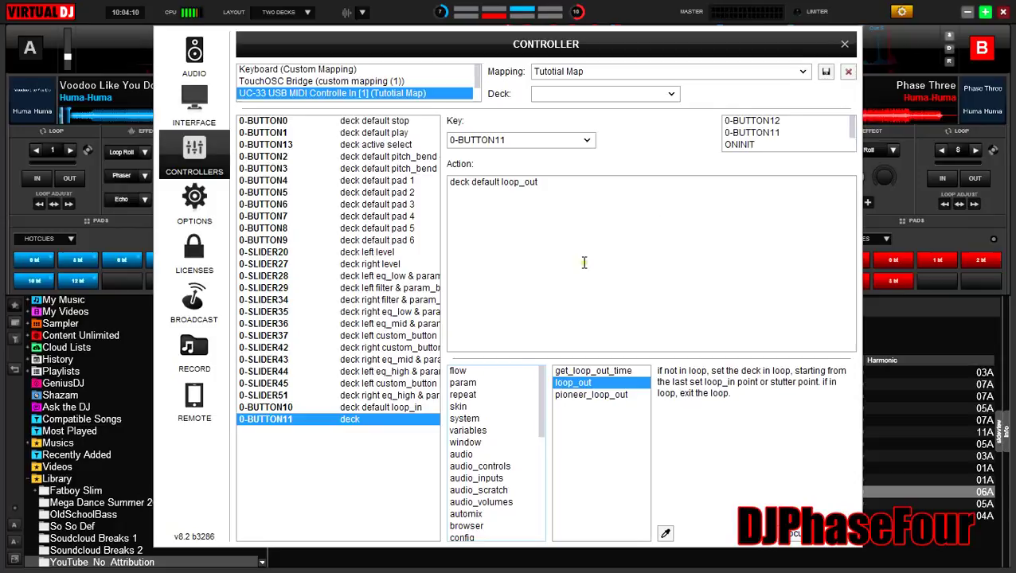
{"action": "left_click", "coordinate": [780, 134]}
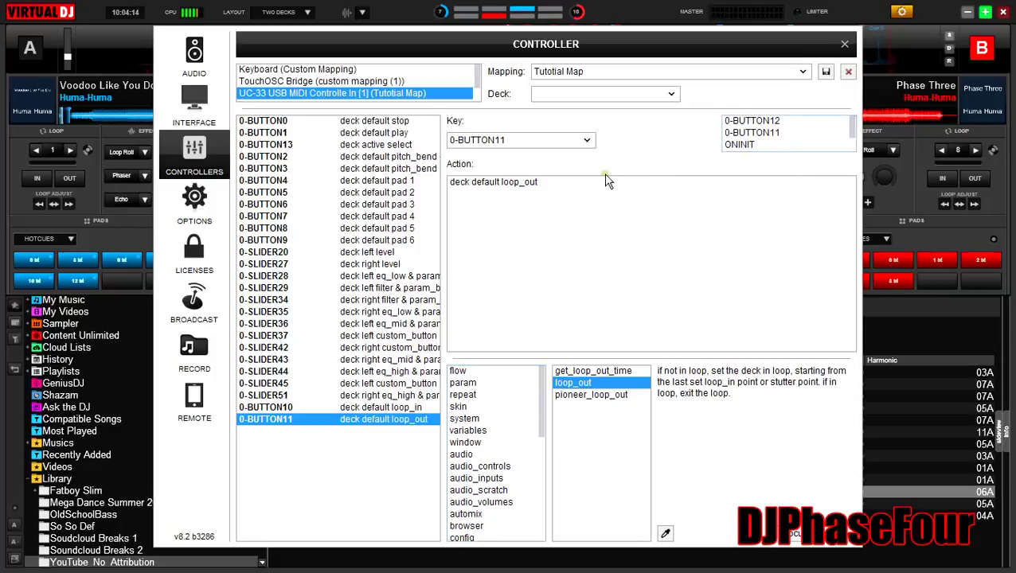
- Map 0-BUTTON12 to the action "deck default reloop" and close the settings window
{"action": "left_click", "coordinate": [771, 122]}
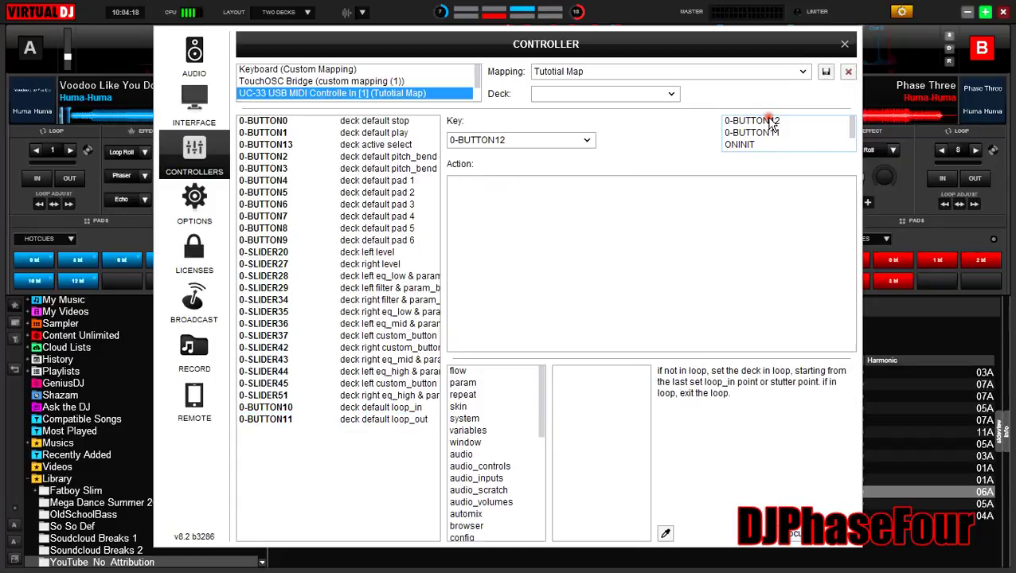
{"action": "left_click", "coordinate": [629, 240]}
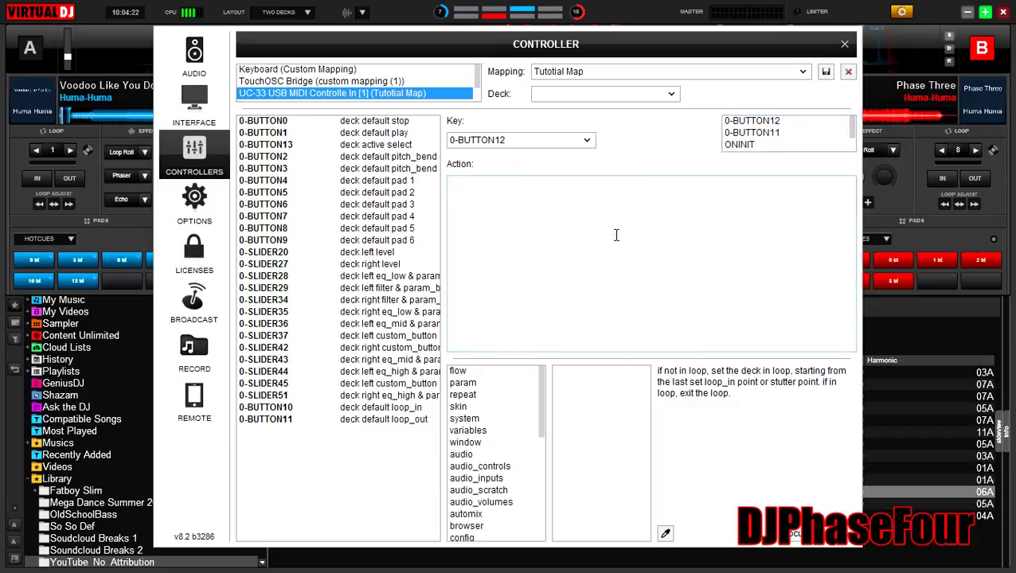
{"action": "type", "text": "deck default "}
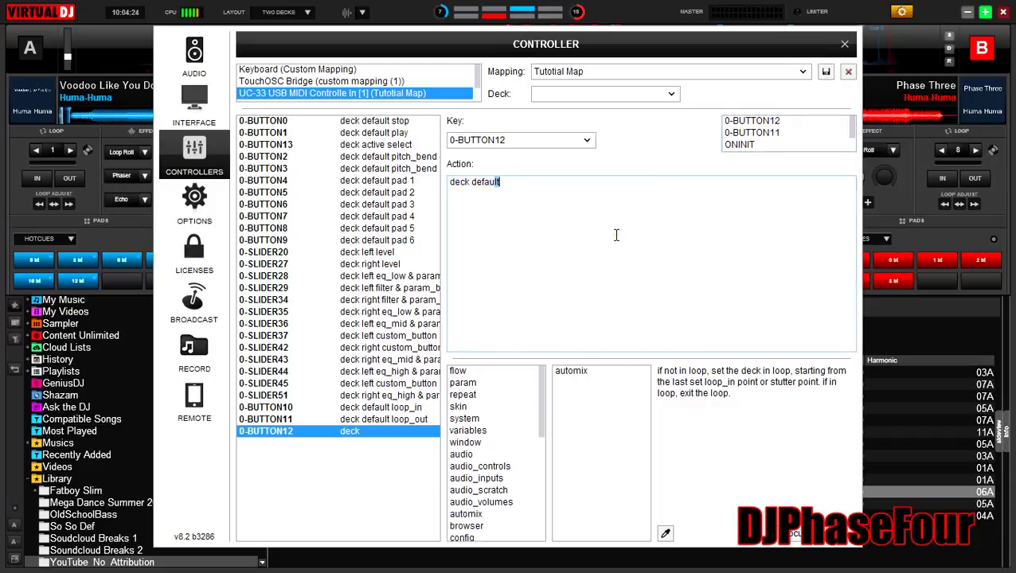
{"action": "type", "text": "re"}
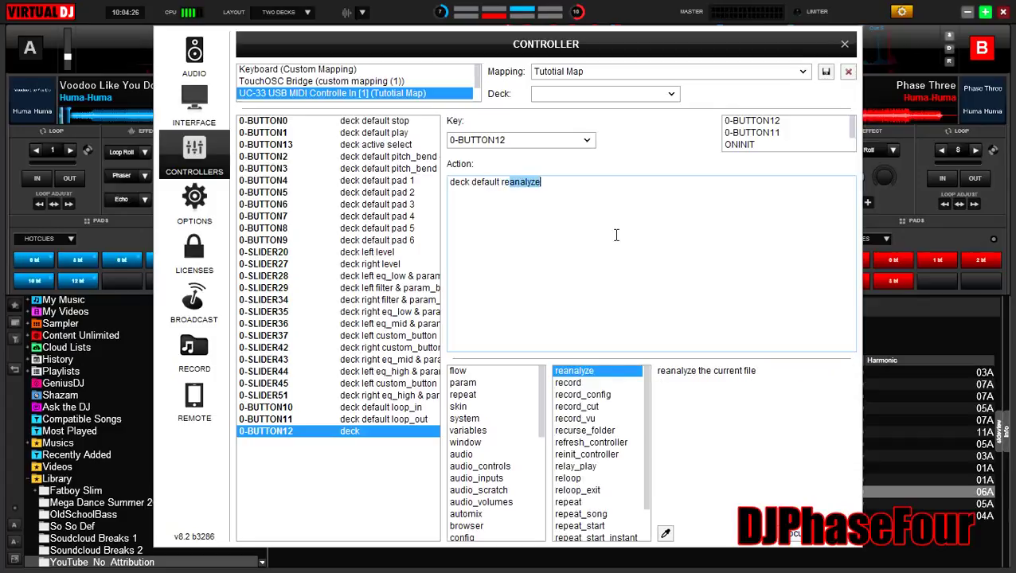
{"action": "type", "text": "l"}
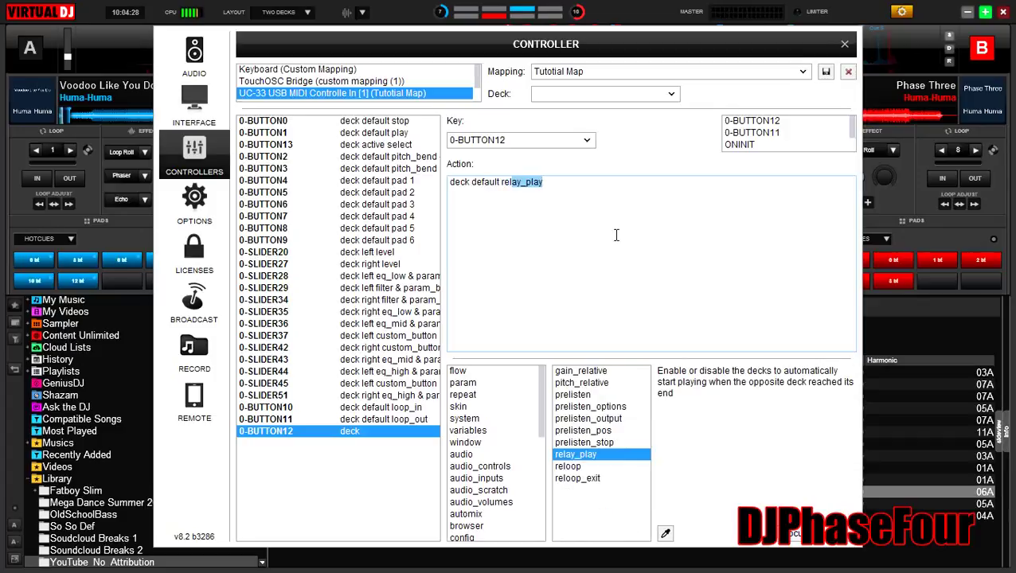
{"action": "type", "text": "oop"}
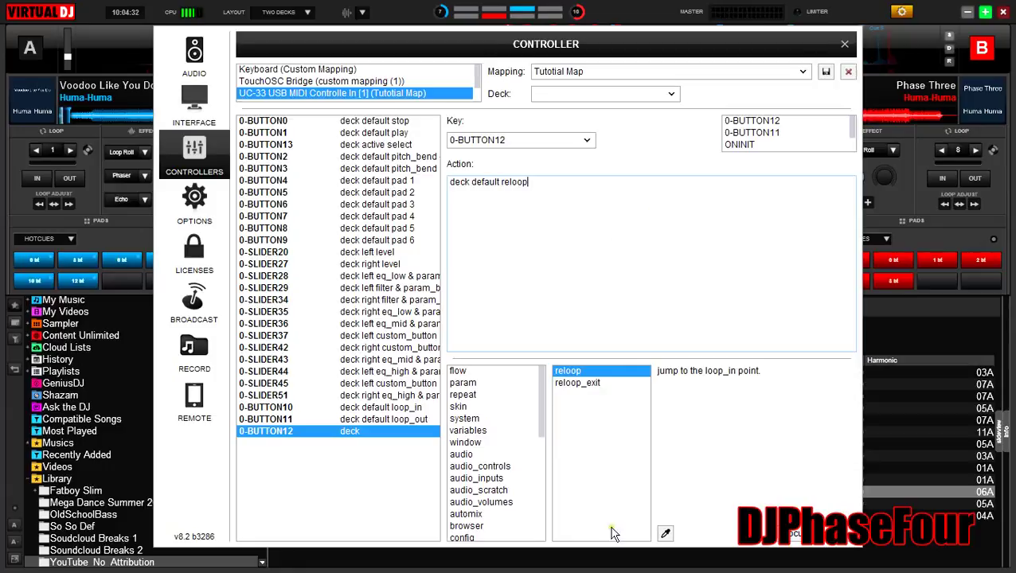
{"action": "left_click", "coordinate": [383, 432]}
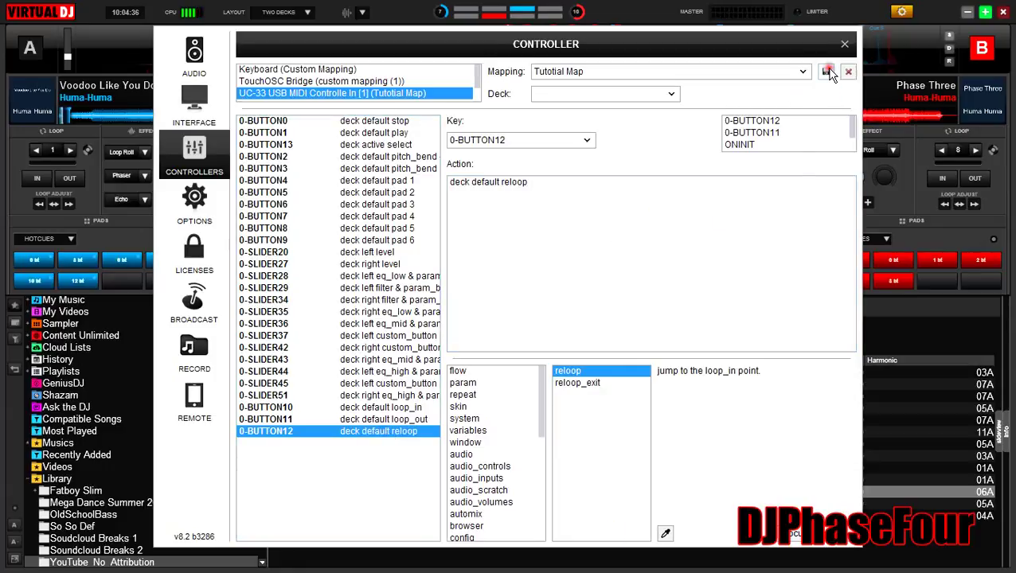
{"action": "left_click", "coordinate": [847, 44]}
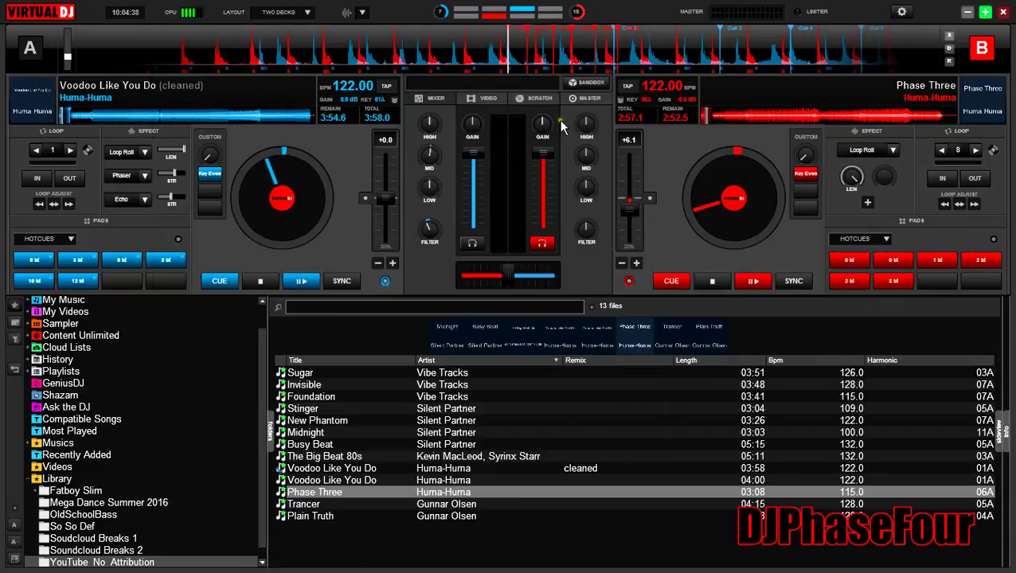
- Delete all six hotcues from the right deck and all six from the left deck
{"action": "right_click", "coordinate": [851, 262]}
{"action": "right_click", "coordinate": [883, 260]}
{"action": "right_click", "coordinate": [953, 258]}
{"action": "right_click", "coordinate": [978, 260]}
{"action": "right_click", "coordinate": [854, 282]}
{"action": "right_click", "coordinate": [897, 280]}
{"action": "right_click", "coordinate": [153, 259]}
{"action": "right_click", "coordinate": [121, 261]}
{"action": "right_click", "coordinate": [78, 260]}
{"action": "right_click", "coordinate": [77, 281]}
{"action": "right_click", "coordinate": [42, 284]}
{"action": "right_click", "coordinate": [35, 260]}
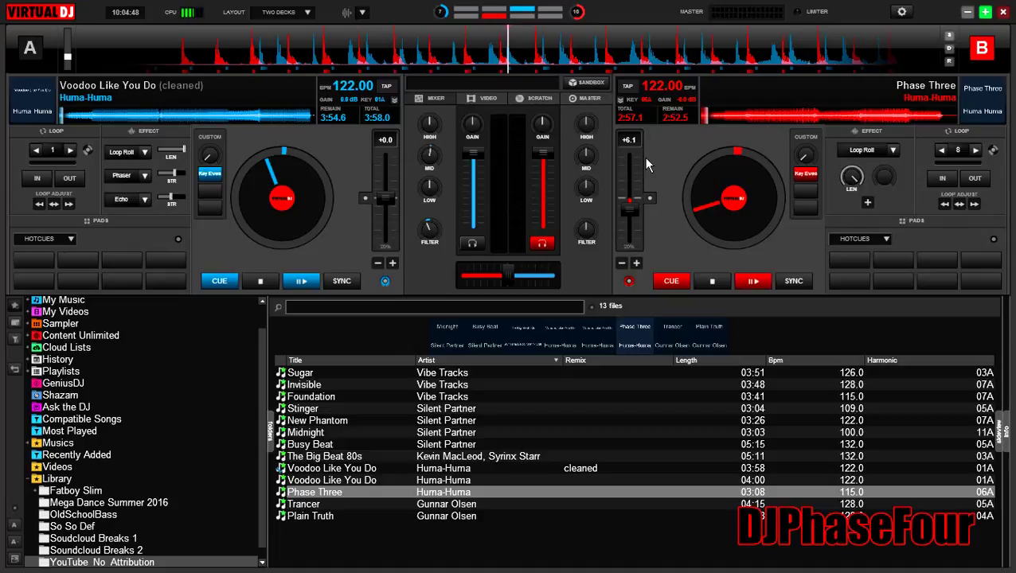
- Play the right deck and test the mapped loop buttons by repeatedly starting and exiting loops
{"action": "key", "text": "space"}
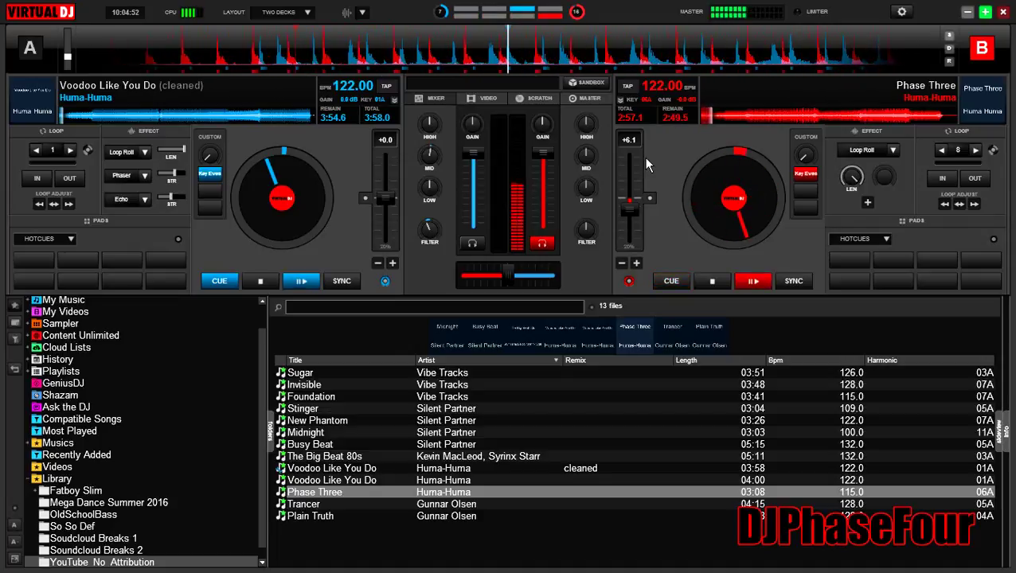
{"action": "key", "text": "i"}
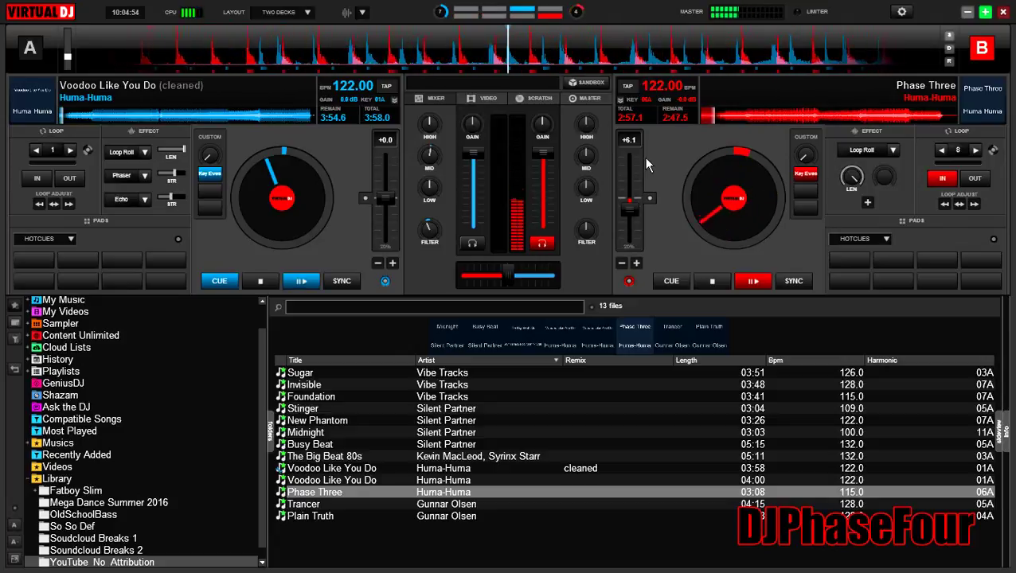
{"action": "key", "text": "o"}
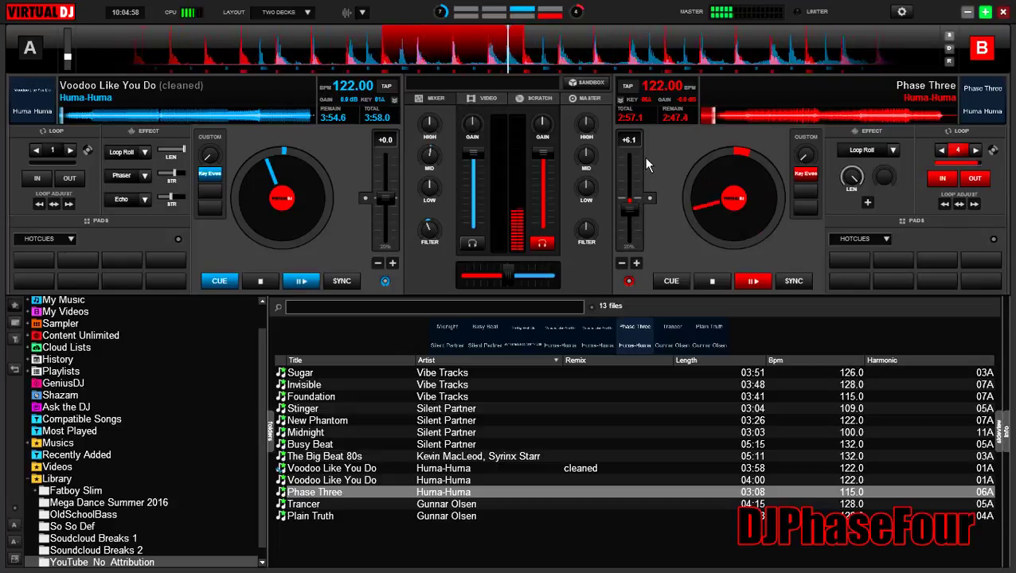
{"action": "key", "text": "o"}
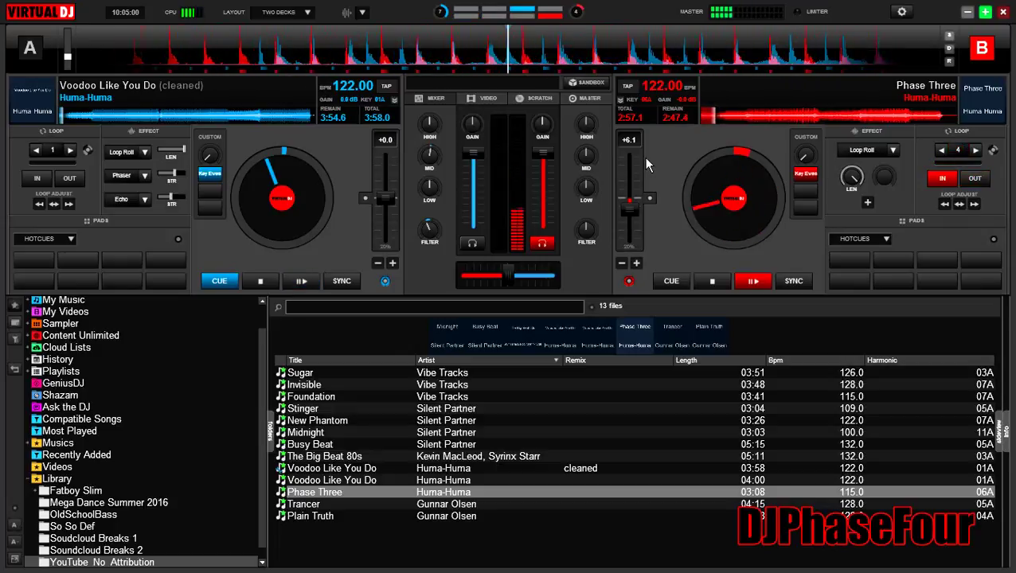
{"action": "key", "text": "o"}
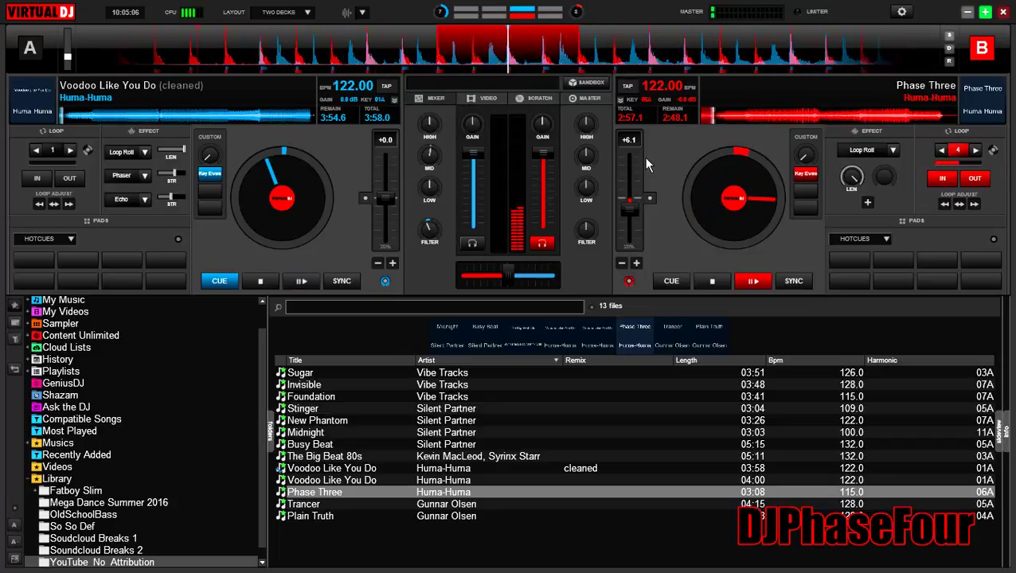
{"action": "key", "text": "o"}
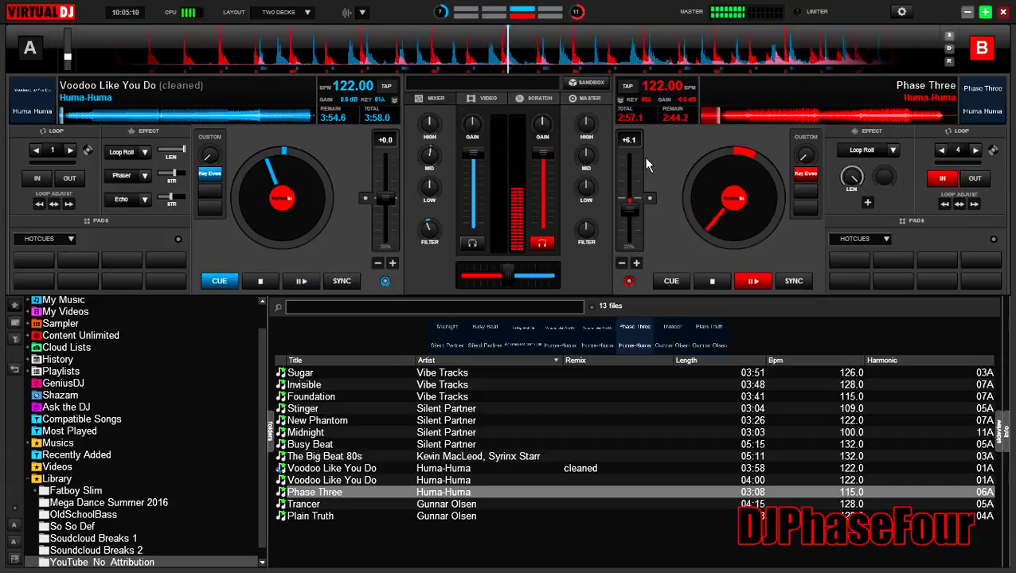
{"action": "key", "text": "o"}
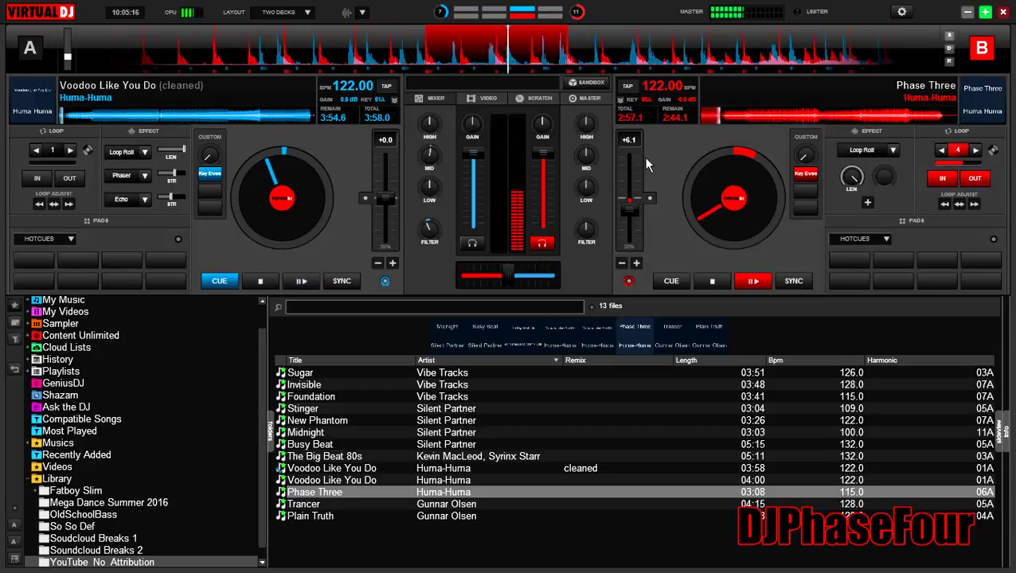
{"action": "key", "text": "o"}
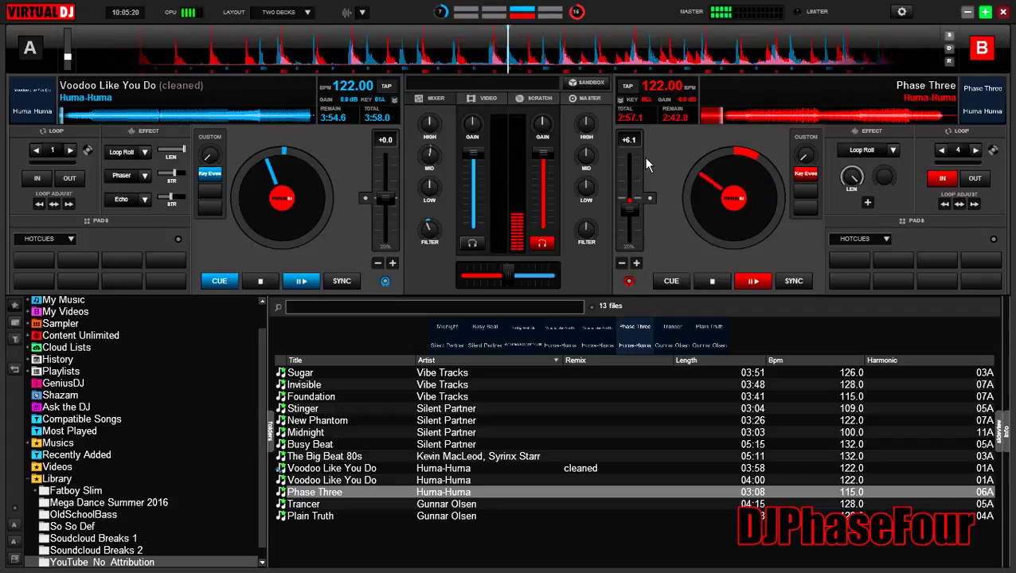
- Re-enter and exit the right deck's last loop, and return the deck to its cue point
{"action": "key", "text": "l"}
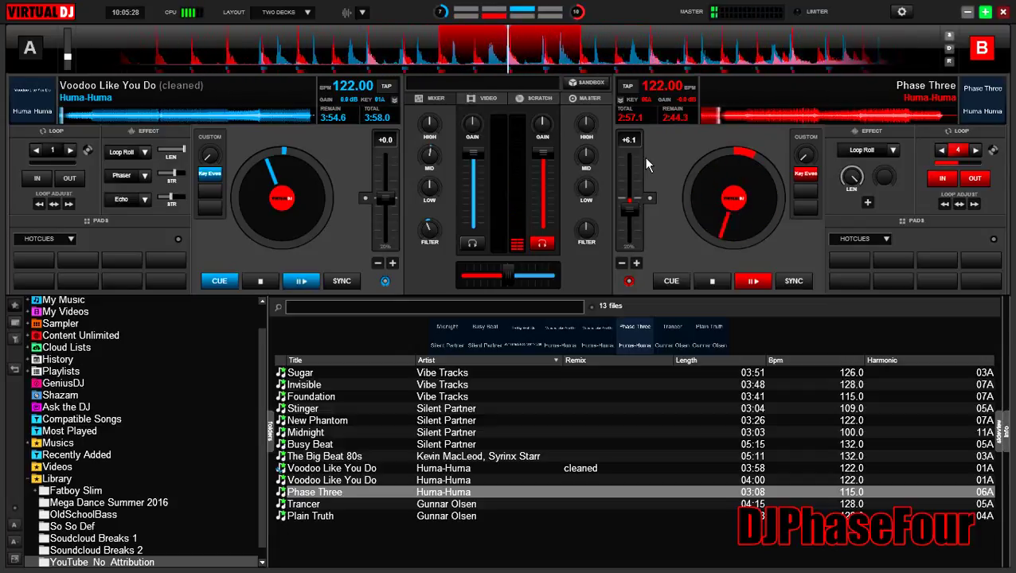
{"action": "key", "text": "l"}
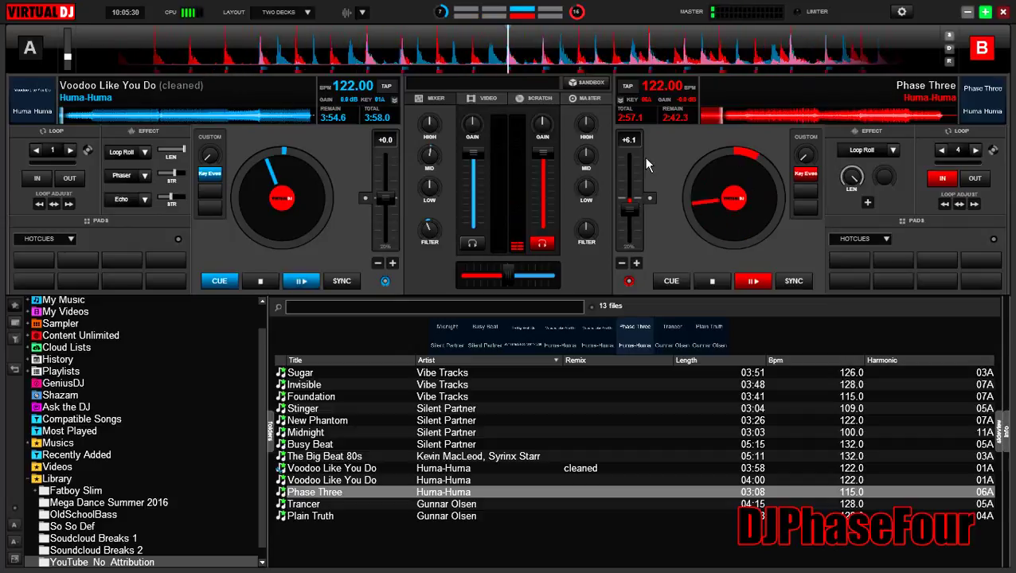
{"action": "key", "text": "c"}
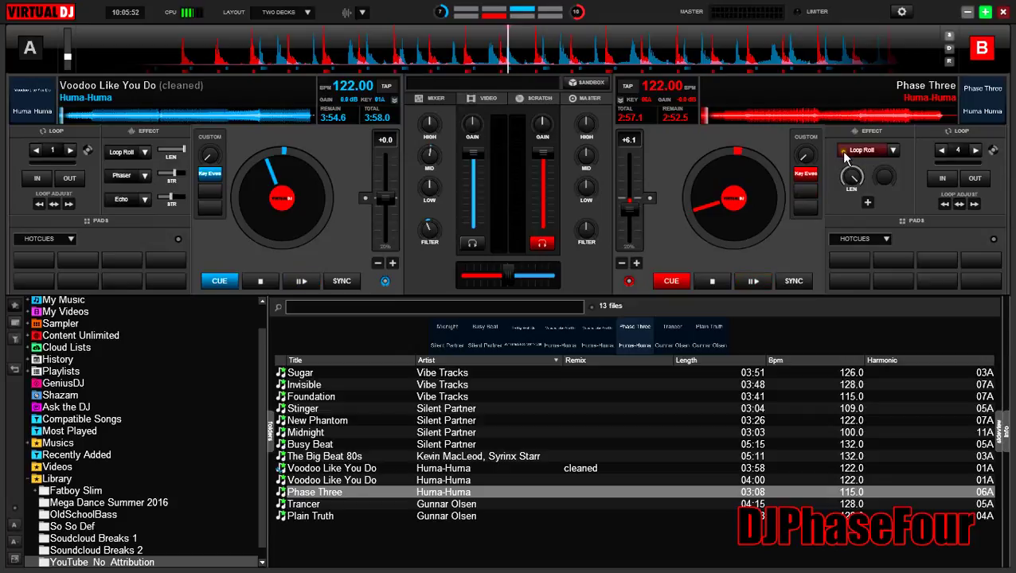
- Switch the right deck's effects to the three-slot layout
{"action": "left_click", "coordinate": [877, 126]}
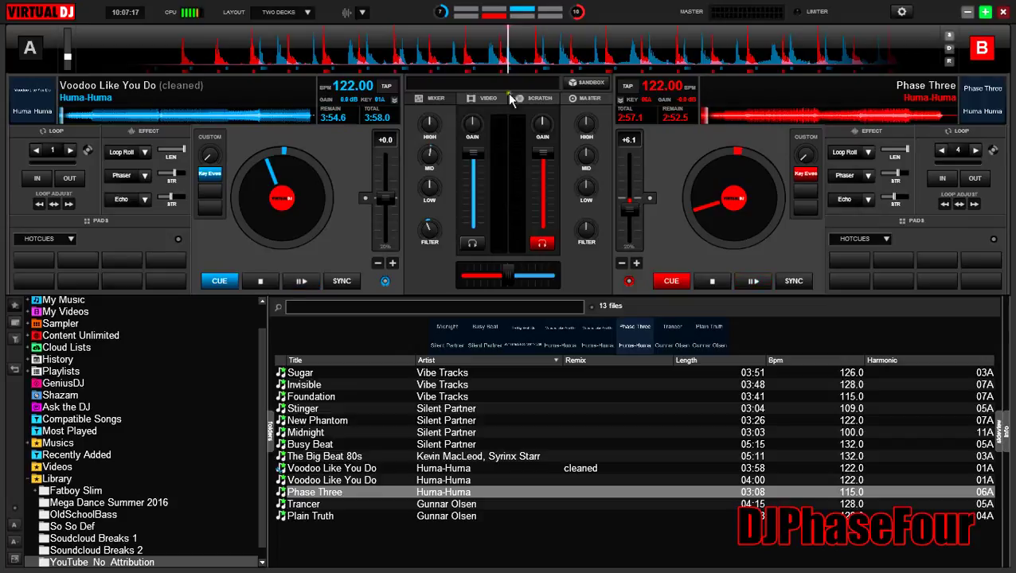
- Select 0-SLIDER21 in the UC-33 controller's Tutotial Map and begin its action with "deck left param_invert"
{"action": "left_click", "coordinate": [901, 11]}
{"action": "left_click", "coordinate": [175, 173]}
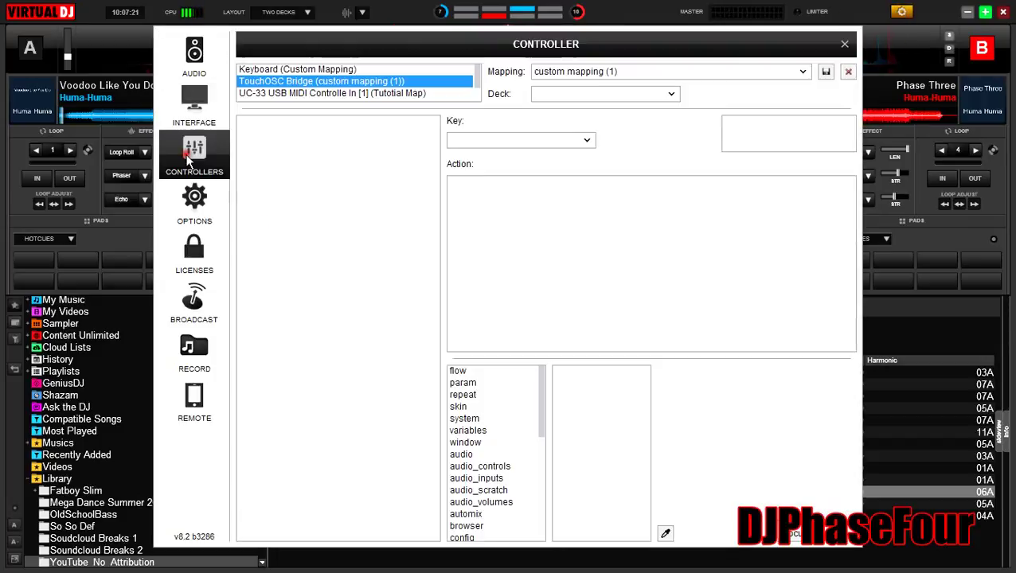
{"action": "left_click", "coordinate": [320, 93]}
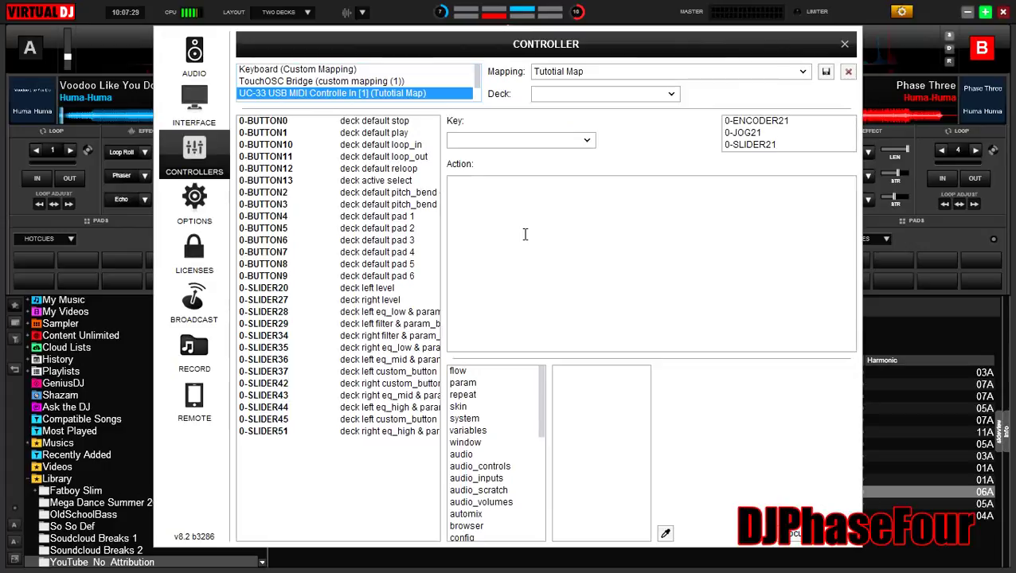
{"action": "left_click", "coordinate": [813, 147]}
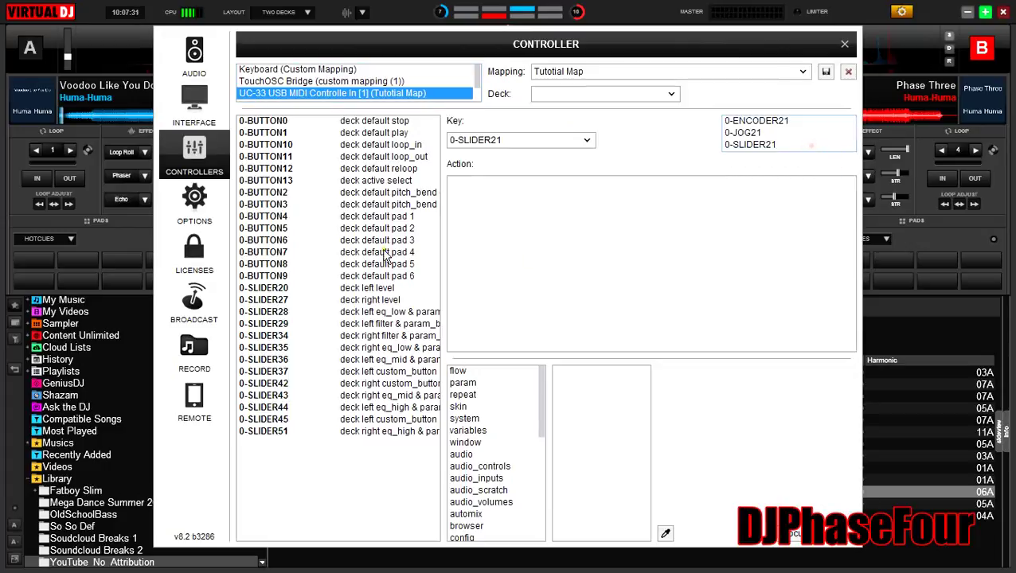
{"action": "left_click", "coordinate": [492, 204]}
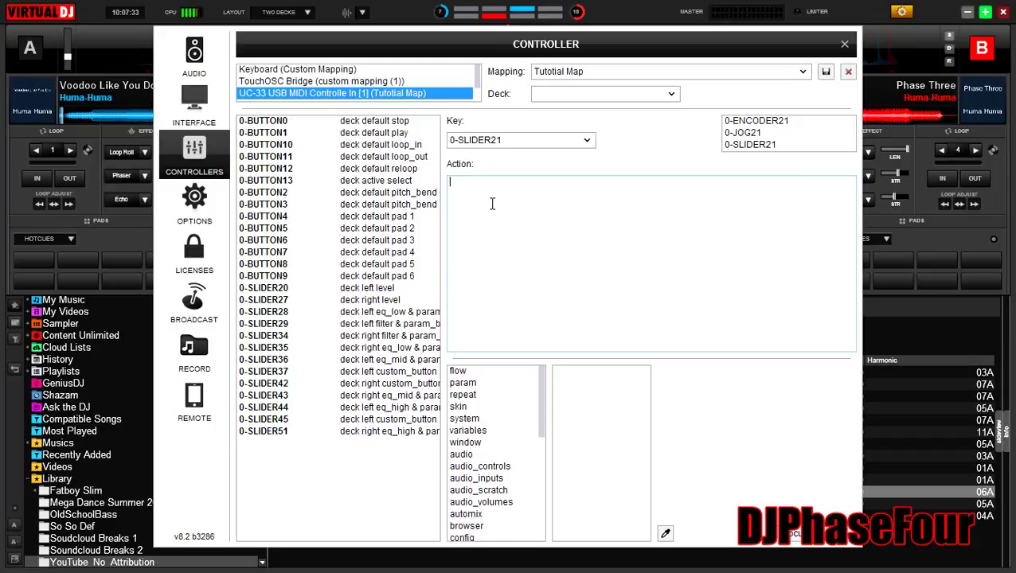
{"action": "type", "text": "deck left"}
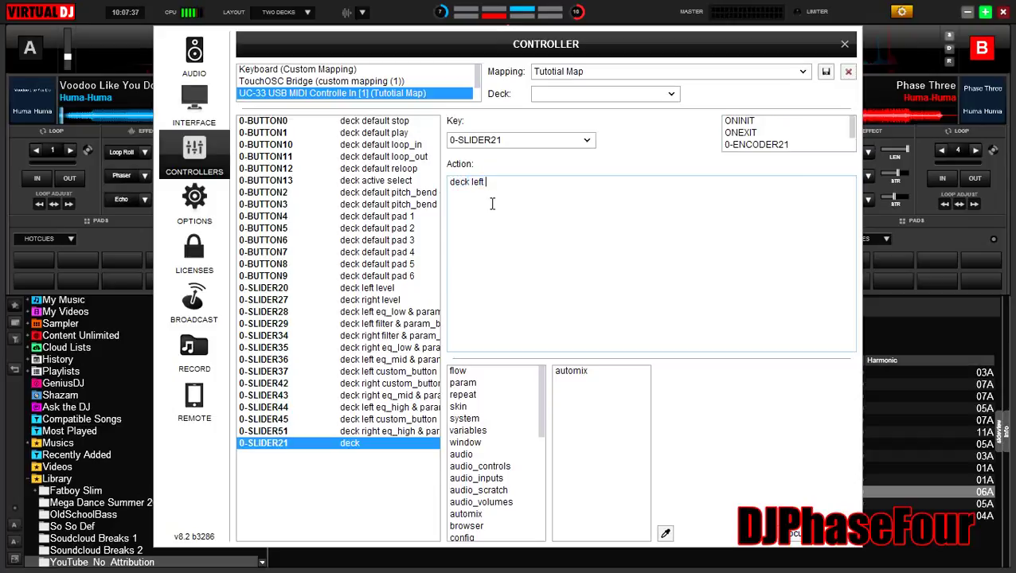
{"action": "type", "text": " param"}
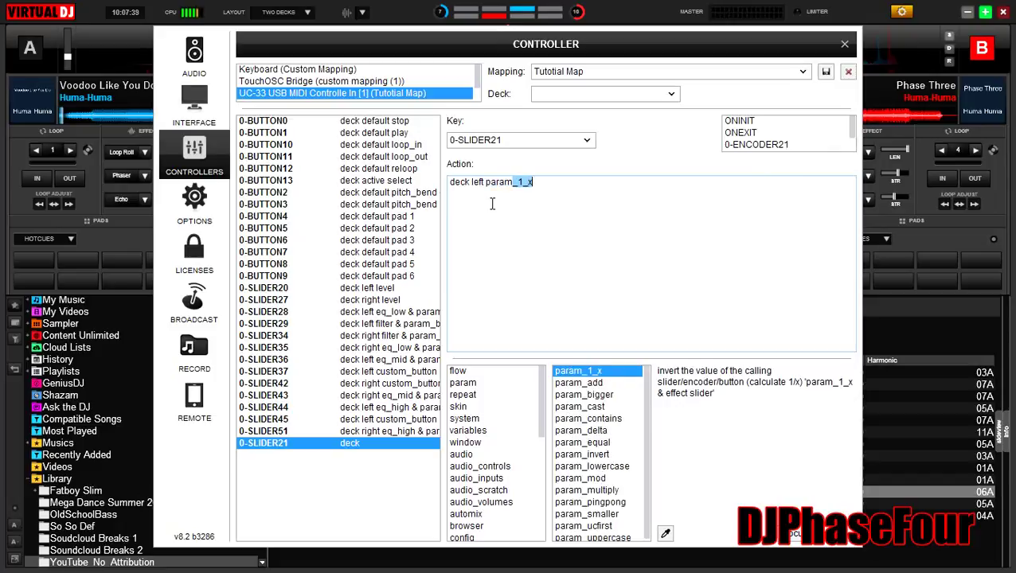
{"action": "type", "text": "_invert"}
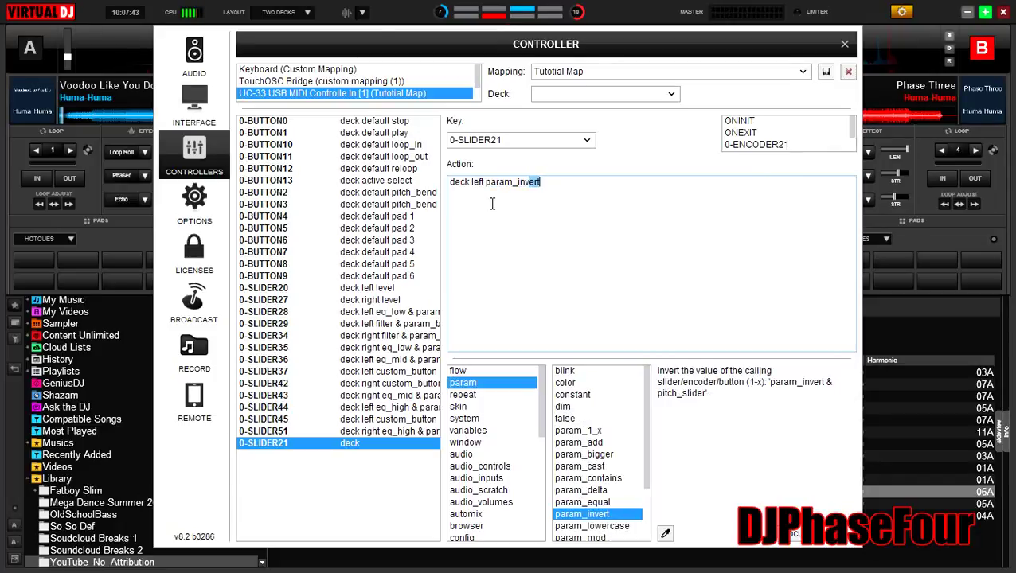
- Append "& effect_slider 1 1" to the 0-SLIDER21 action, save the mapping and close the settings window
{"action": "left_click", "coordinate": [553, 183]}
{"action": "type", "text": "&"}
{"action": "type", "text": "effect_"}
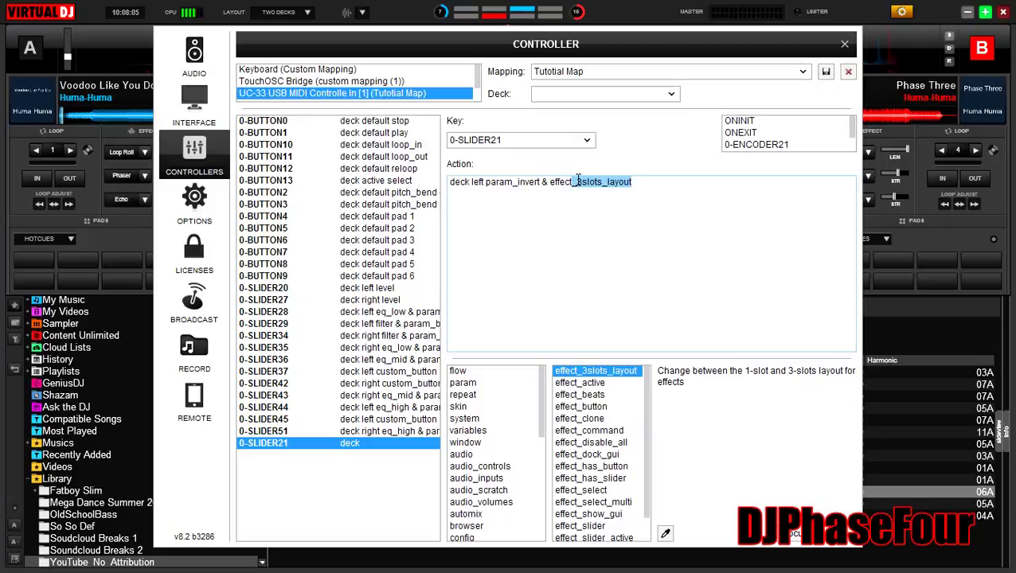
{"action": "type", "text": "sl"}
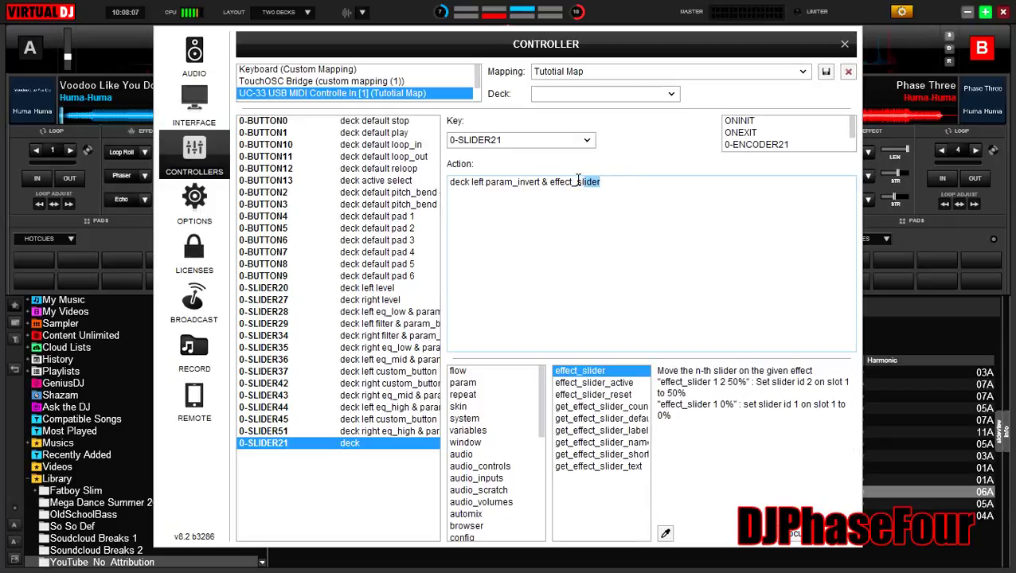
{"action": "double_click", "coordinate": [578, 181]}
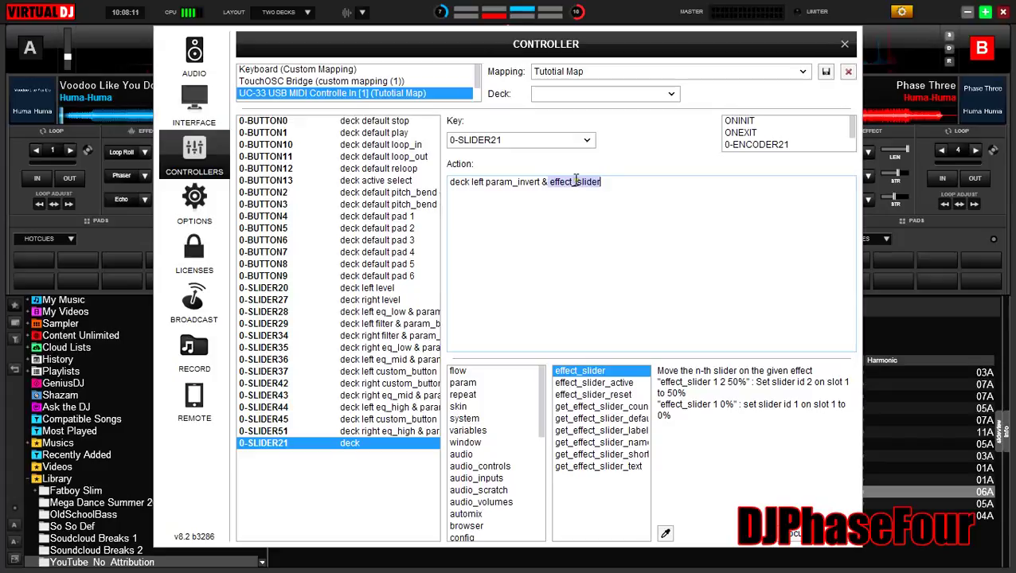
{"action": "left_click", "coordinate": [616, 183]}
{"action": "type", "text": "1 1"}
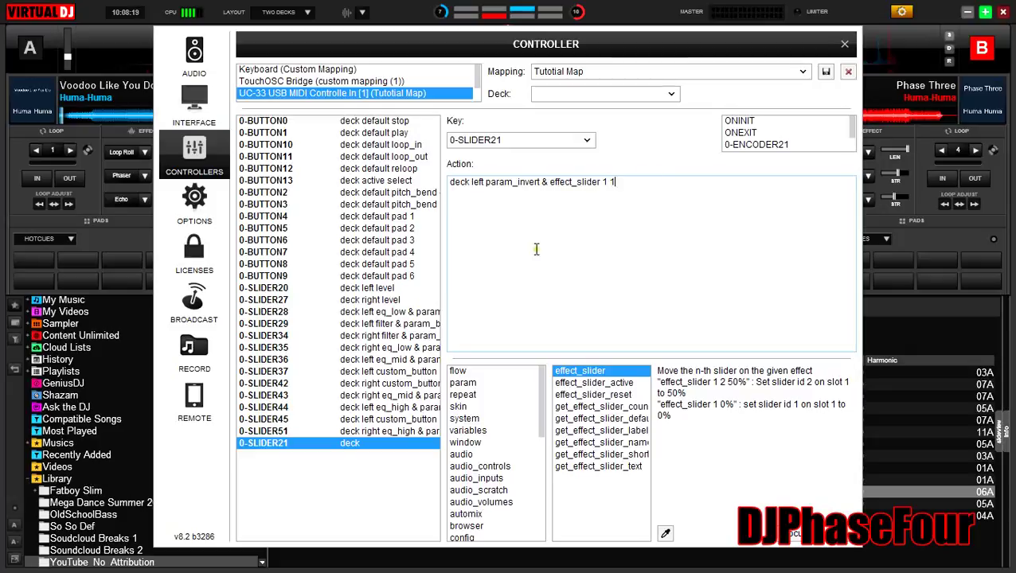
{"action": "left_click", "coordinate": [374, 443]}
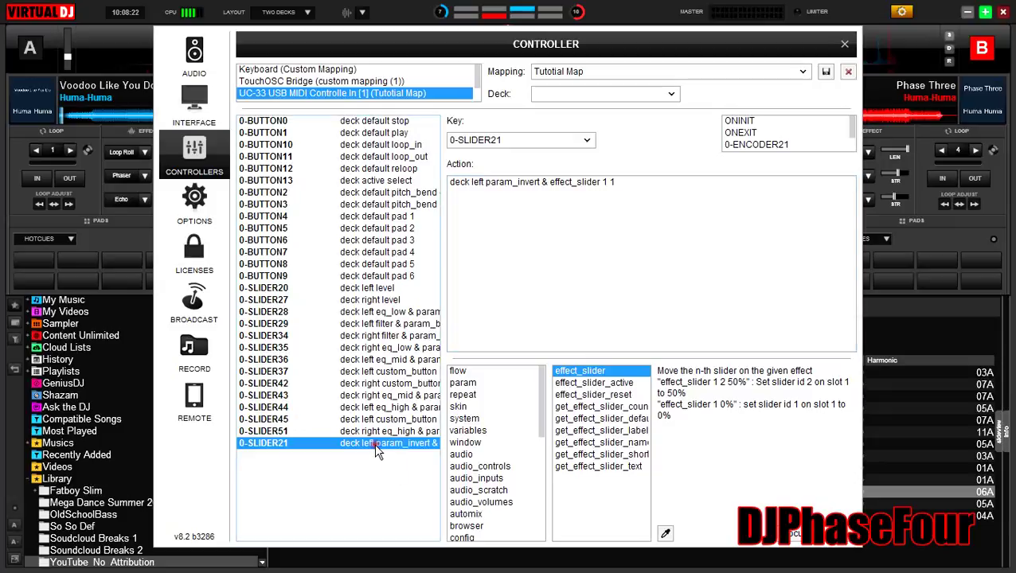
{"action": "left_click", "coordinate": [825, 73]}
{"action": "left_click", "coordinate": [844, 44]}
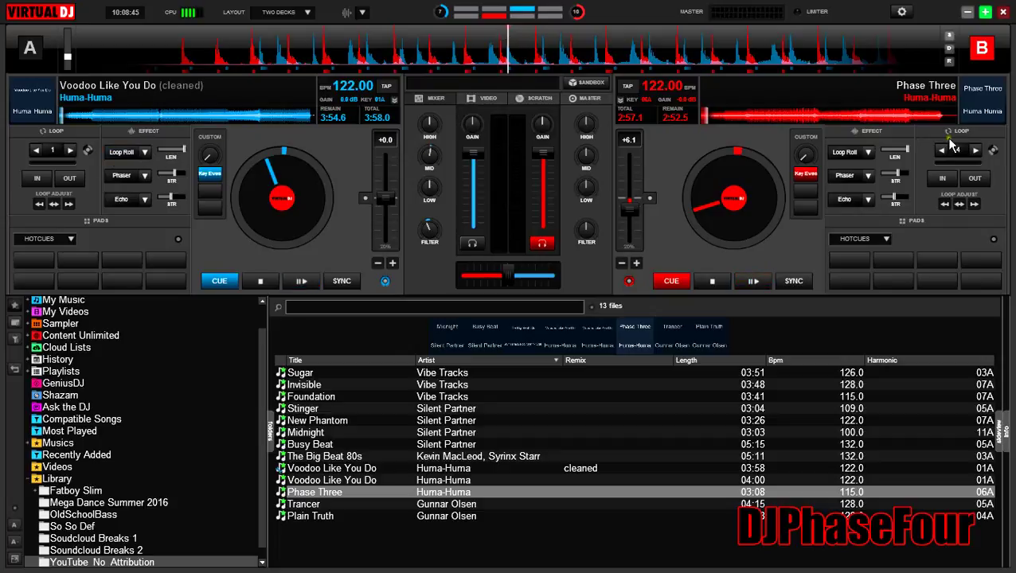
- Reopen the 0-SLIDER21 action of the UC-33 mapping and append the condition "& param_equal 100% ?"
{"action": "left_click", "coordinate": [903, 11]}
{"action": "left_click", "coordinate": [196, 155]}
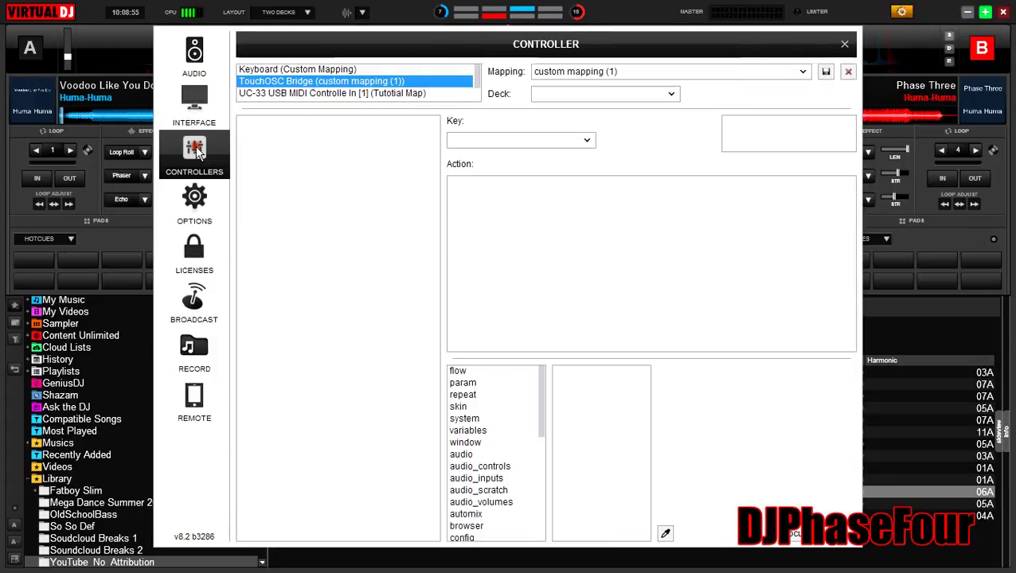
{"action": "left_click", "coordinate": [374, 94]}
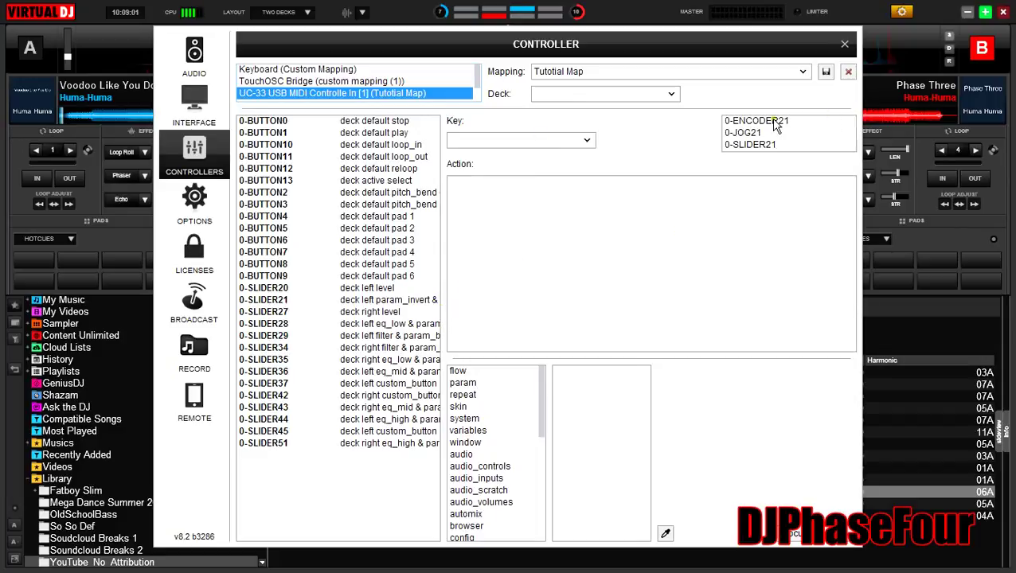
{"action": "left_click", "coordinate": [764, 145]}
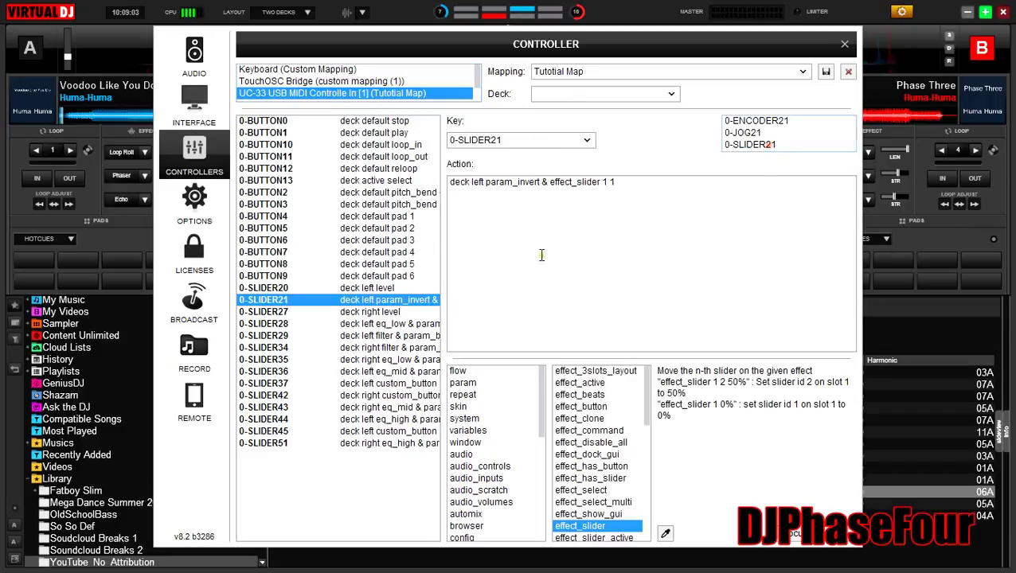
{"action": "left_click", "coordinate": [665, 184]}
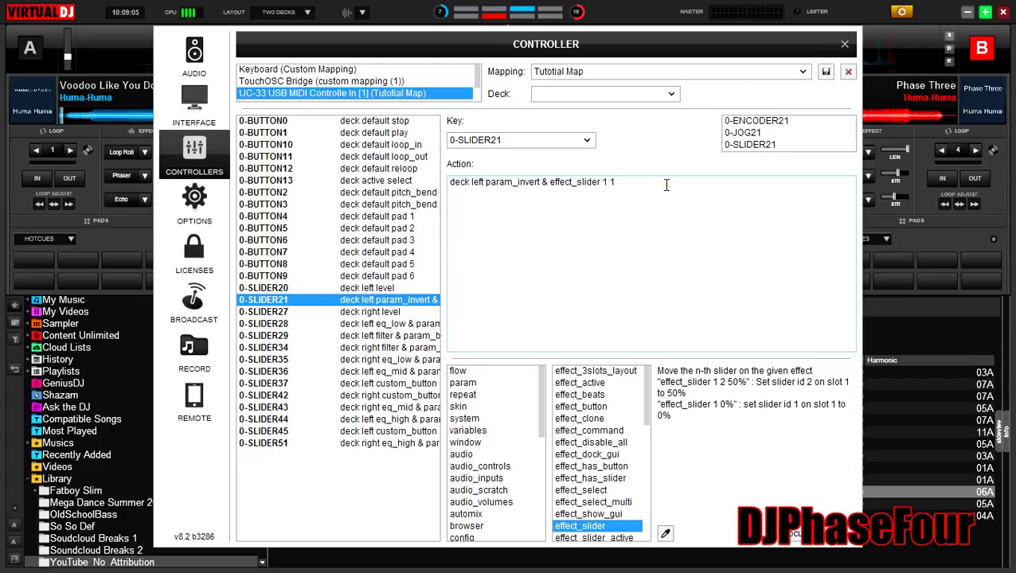
{"action": "type", "text": "&"}
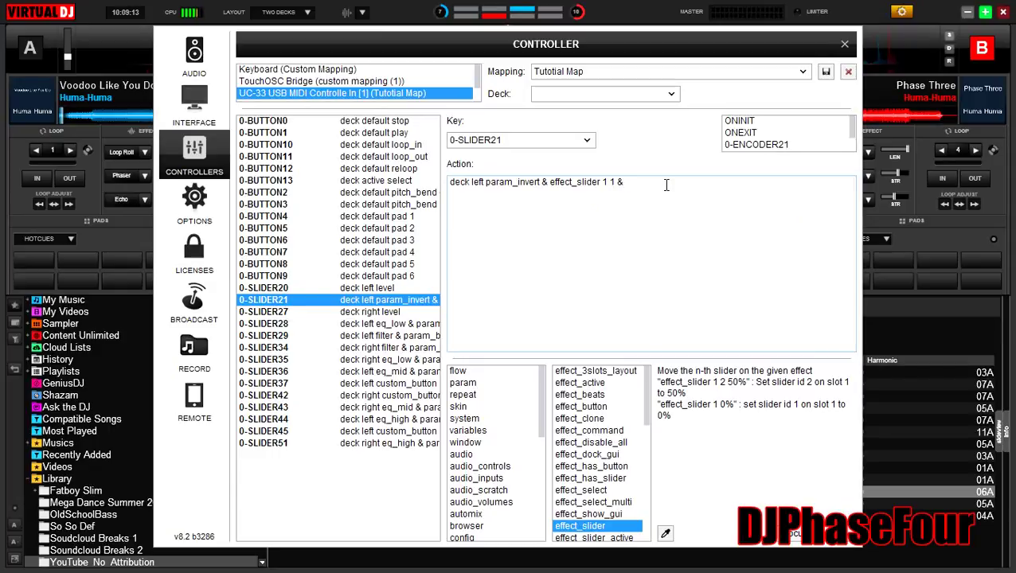
{"action": "type", "text": "param_"}
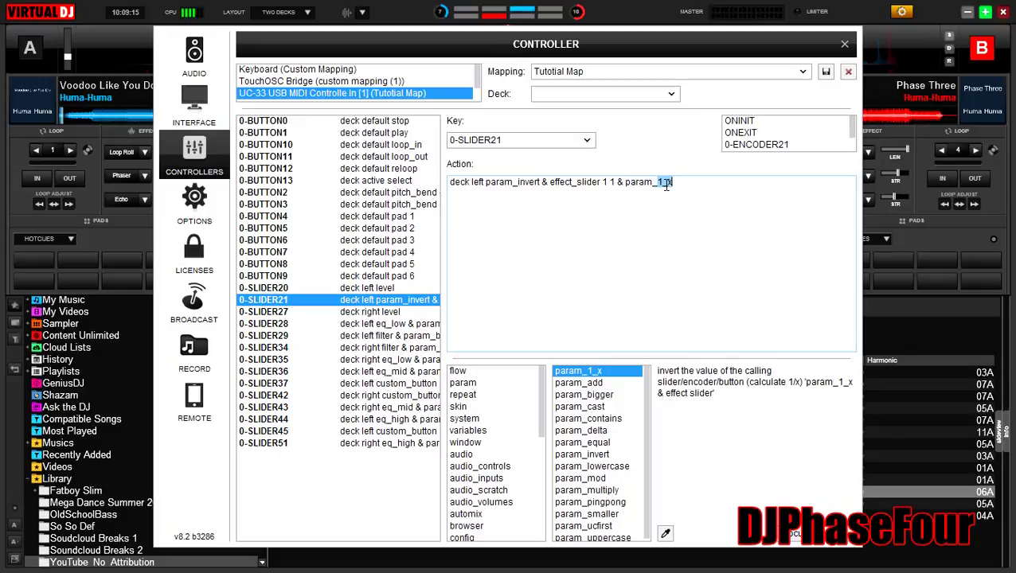
{"action": "type", "text": "equal"}
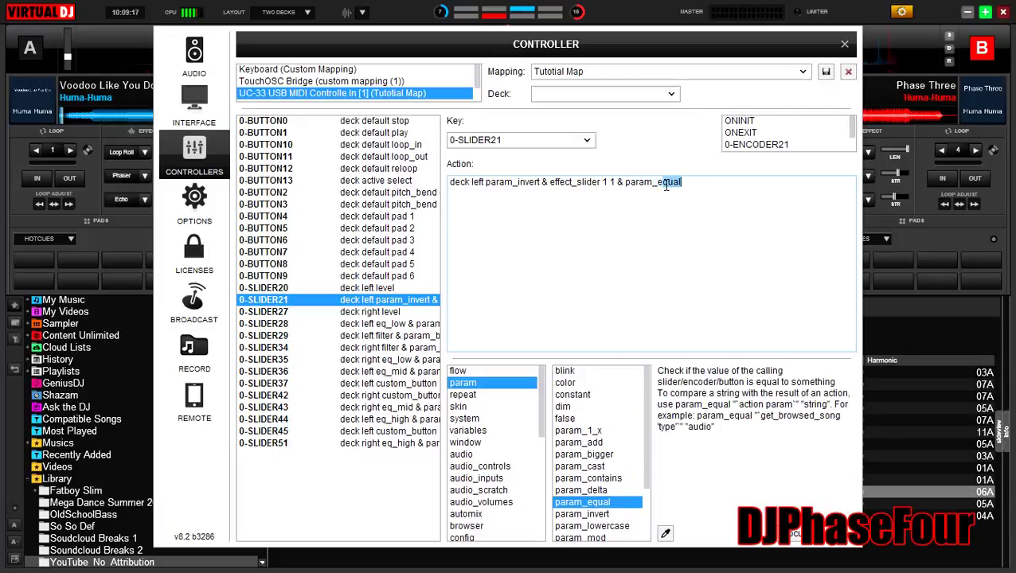
{"action": "double_click", "coordinate": [665, 183]}
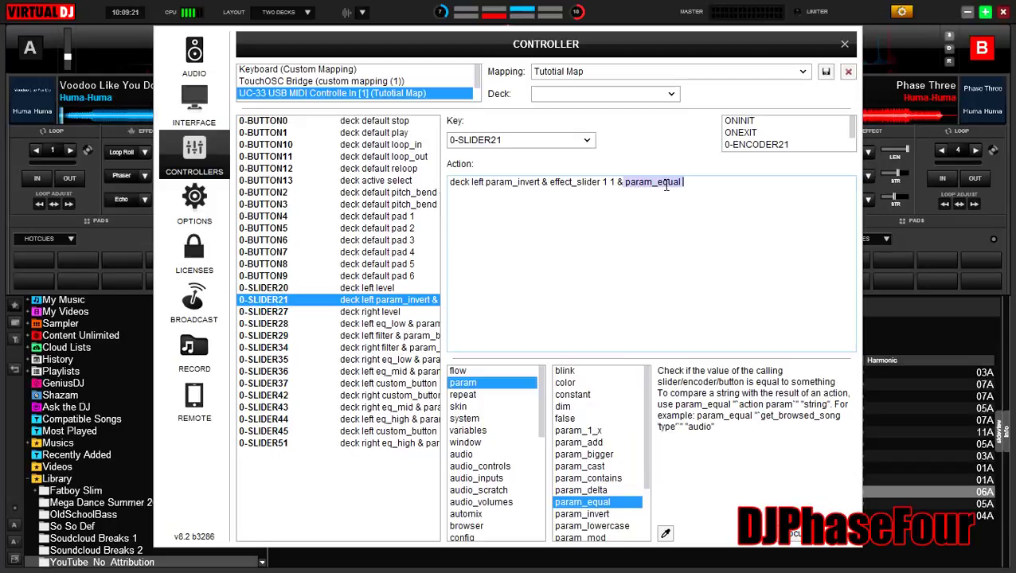
{"action": "type", "text": "100"}
{"action": "type", "text": "% ?"}
- Complete the 0-SLIDER21 condition with "effect_active 1 off : effect_active 1 on" and close the settings window
{"action": "type", "text": "eff"}
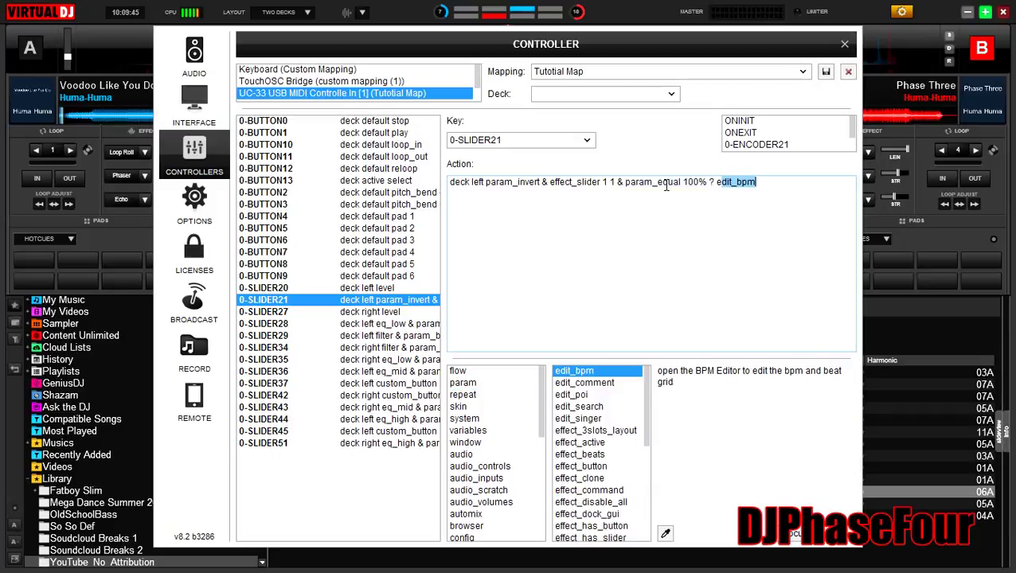
{"action": "type", "text": "ect"}
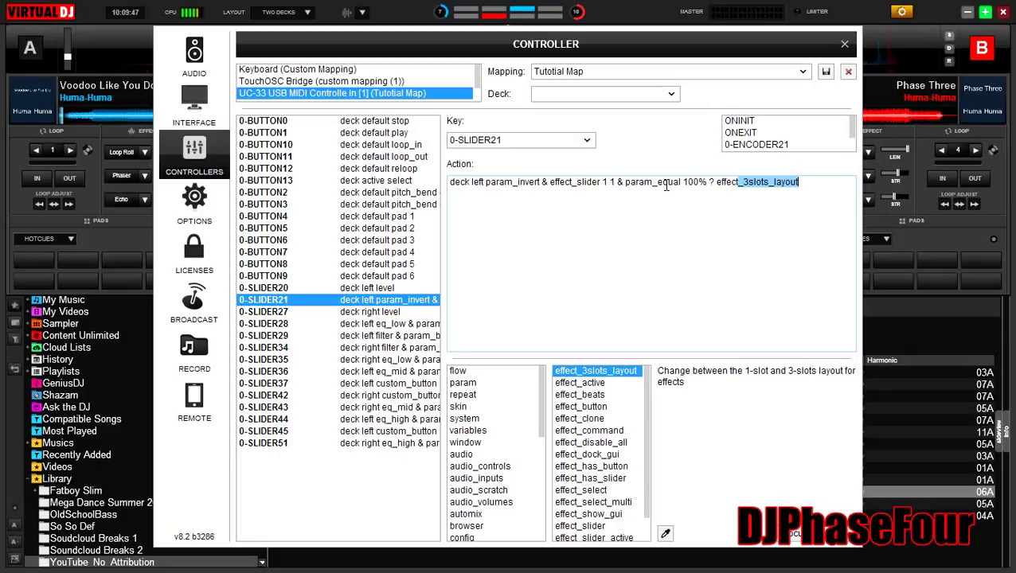
{"action": "type", "text": "_active "}
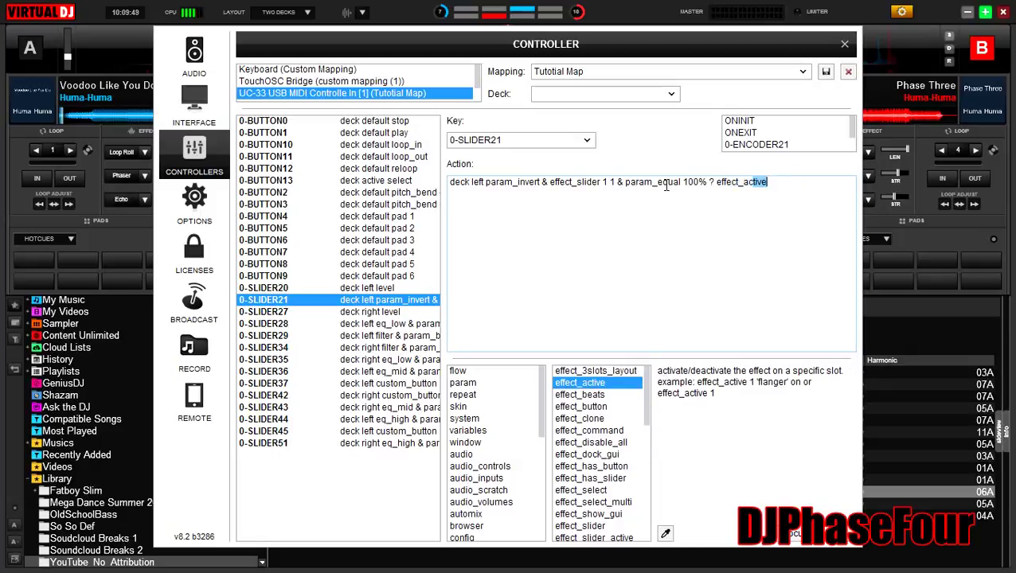
{"action": "type", "text": "1 "}
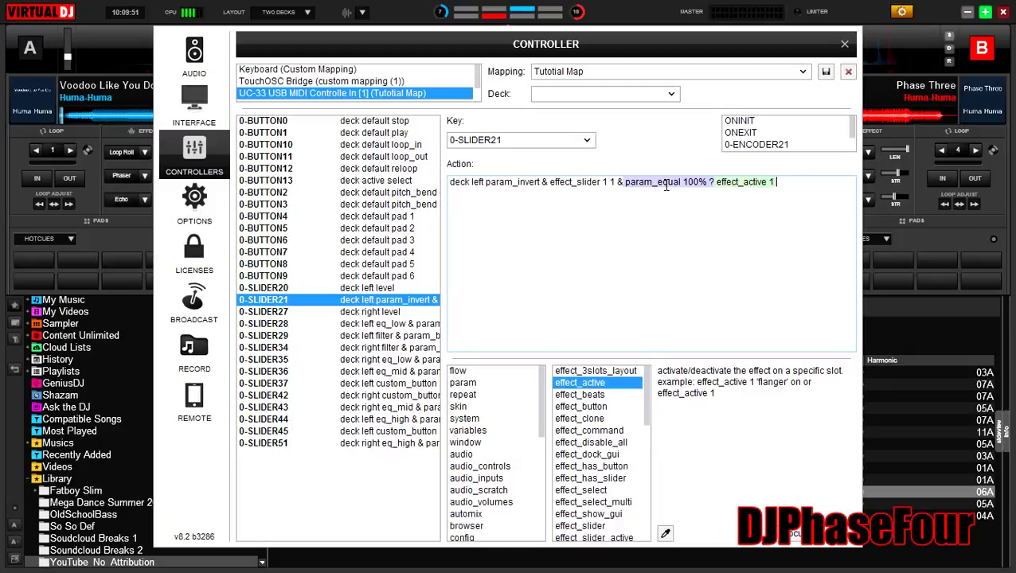
{"action": "type", "text": "off :"}
{"action": "type", "text": "effc"}
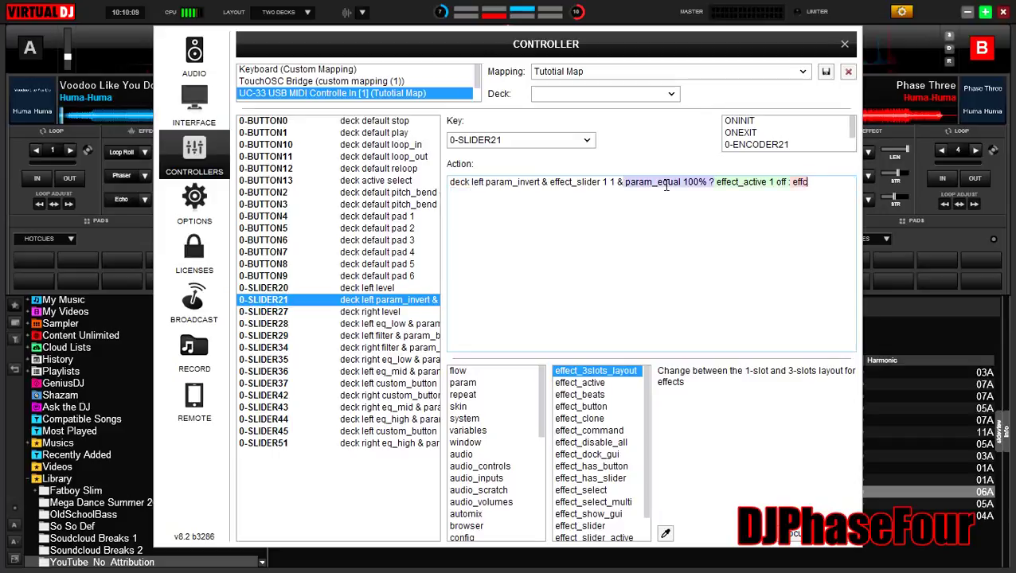
{"action": "type", "text": "tct_a"}
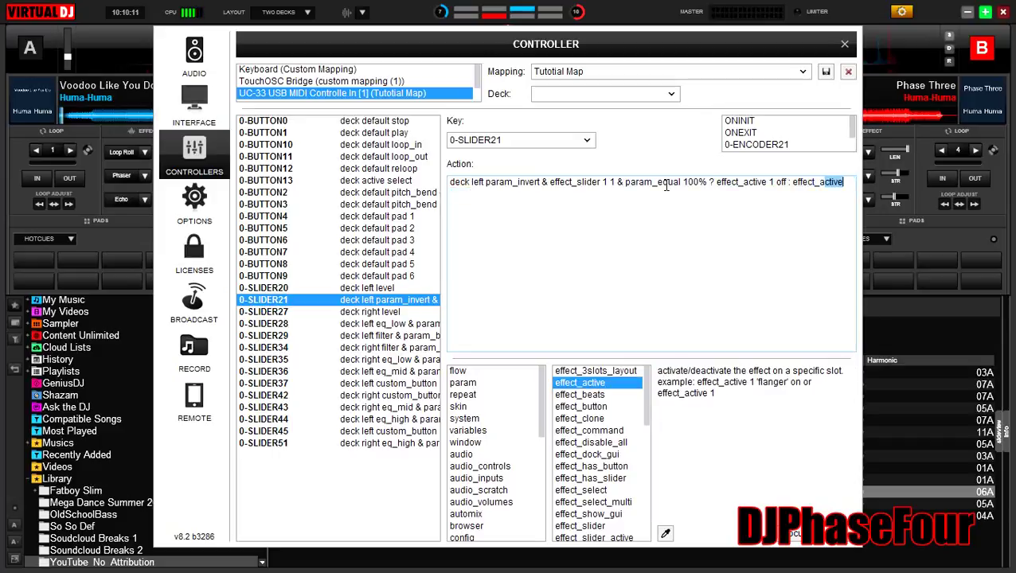
{"action": "type", "text": "ctive"}
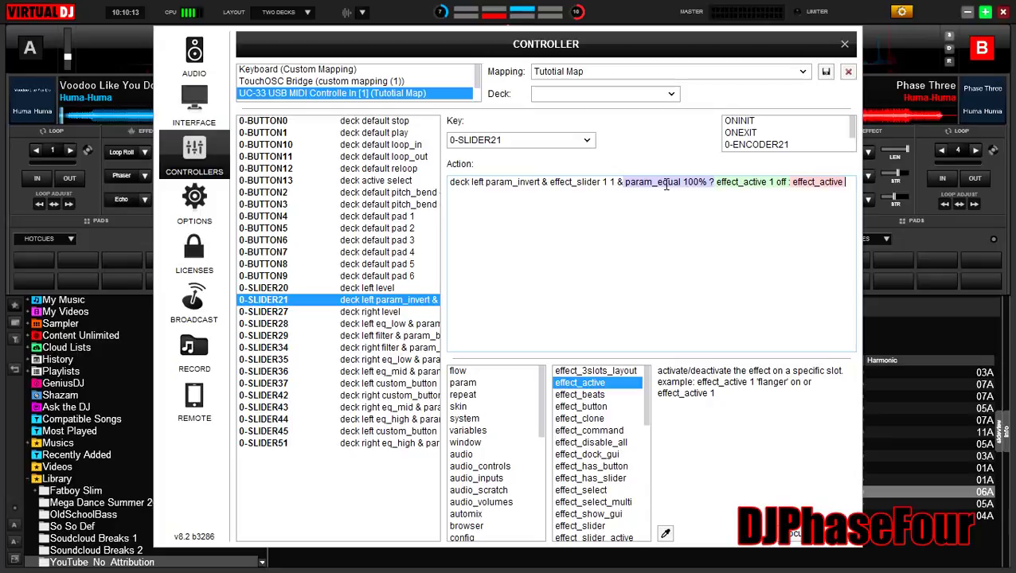
{"action": "type", "text": " 1 on"}
{"action": "left_click", "coordinate": [844, 44]}
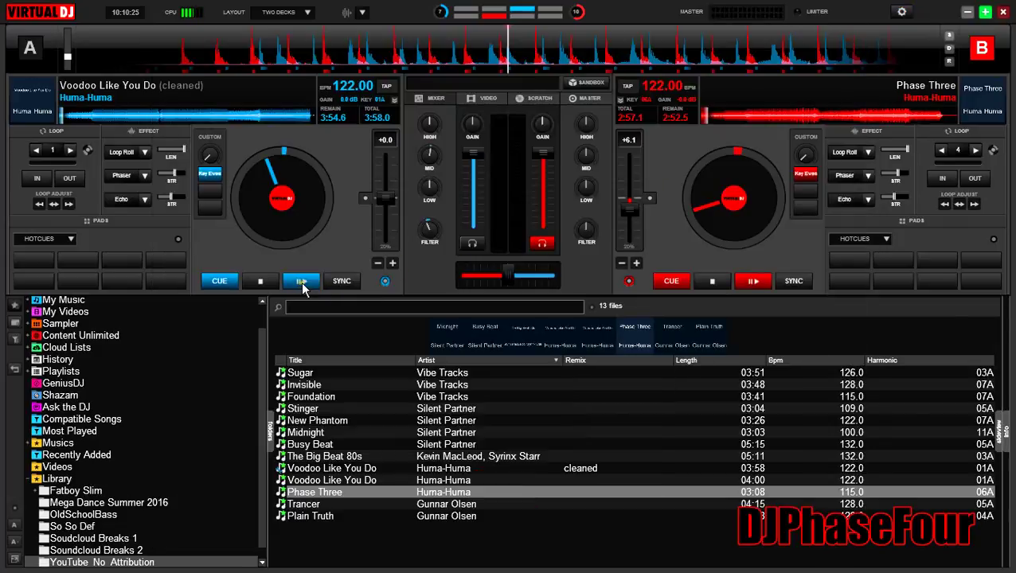
- Play the left deck to test the mapped effect slider, make that deck active and return it to its cue point
{"action": "left_click", "coordinate": [301, 282]}
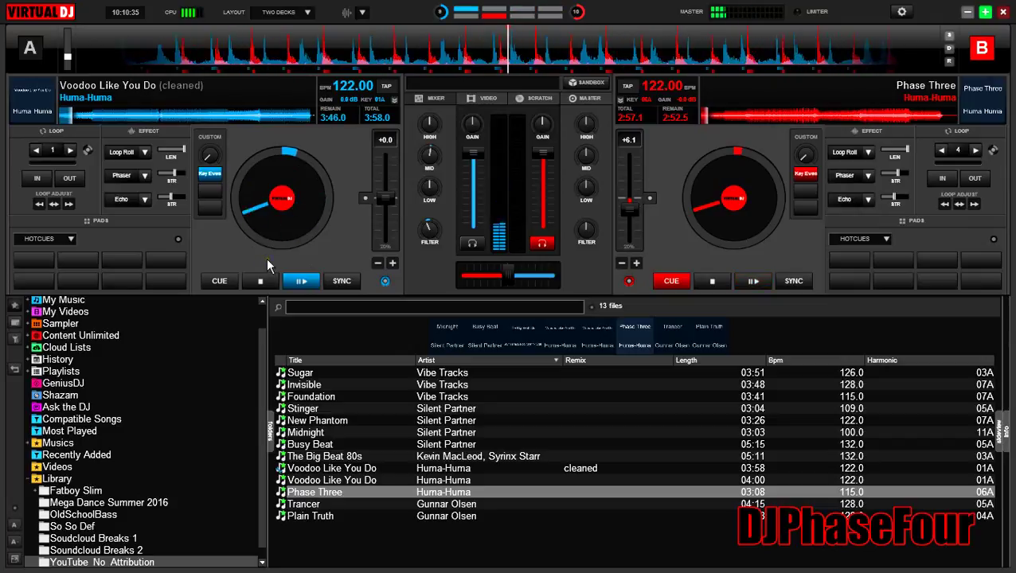
{"action": "key", "text": "e"}
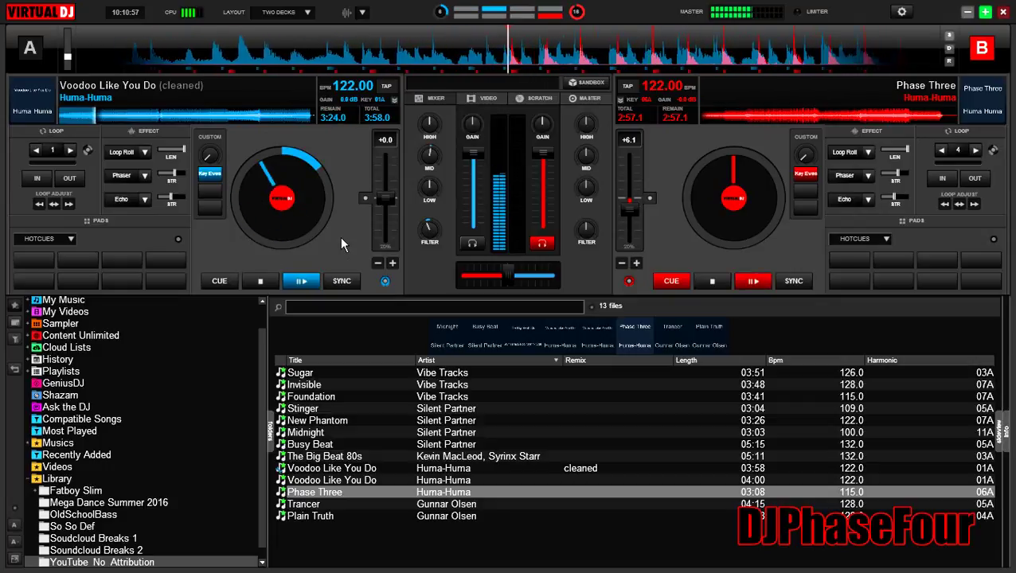
{"action": "key", "text": "Tab"}
{"action": "key", "text": "space"}
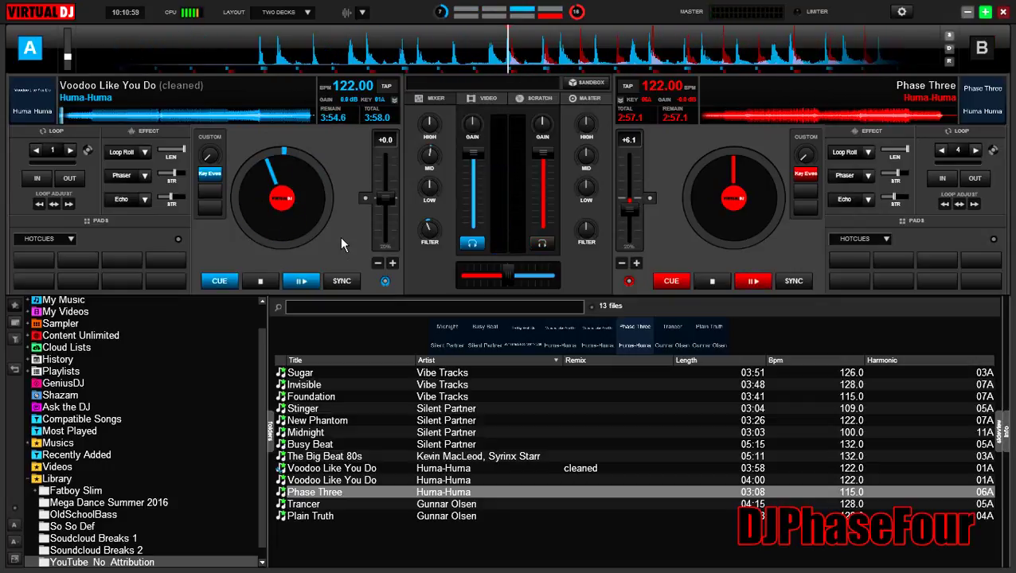
- Open the UC-33 controller mapping in the settings and check the annotated controller picture for the effect fader assignments
{"action": "left_click", "coordinate": [901, 12]}
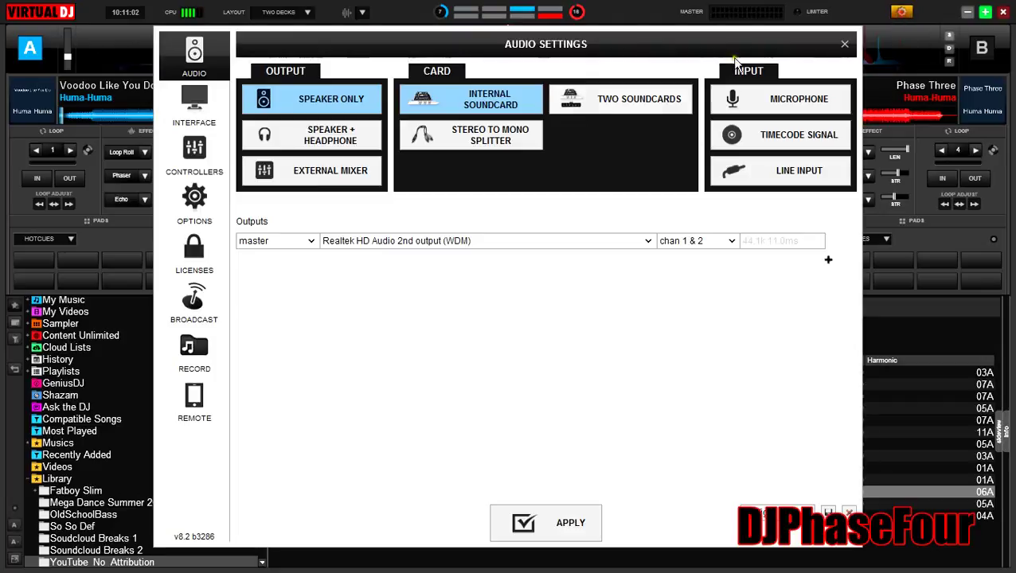
{"action": "left_click", "coordinate": [185, 153]}
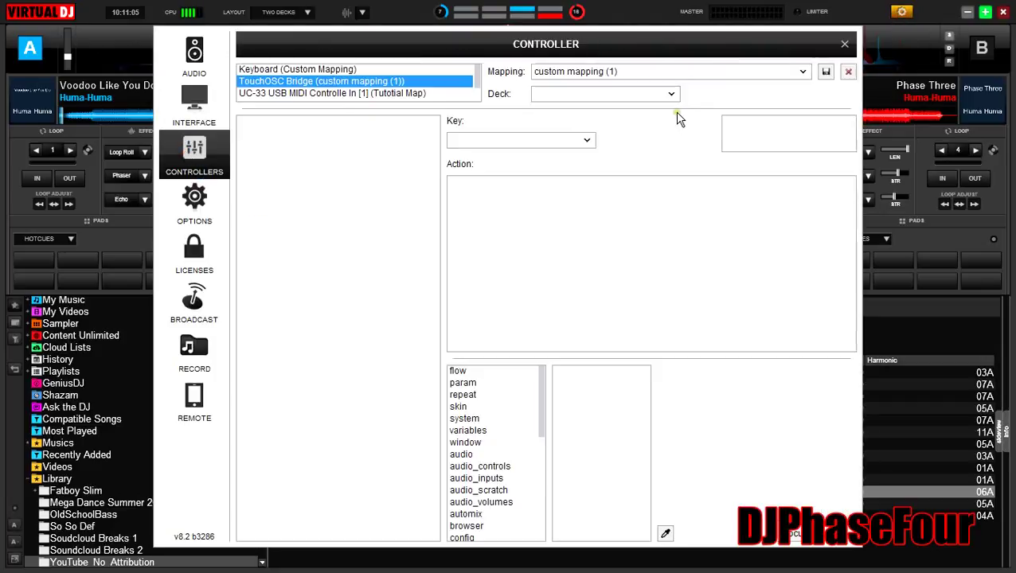
{"action": "left_click", "coordinate": [414, 94]}
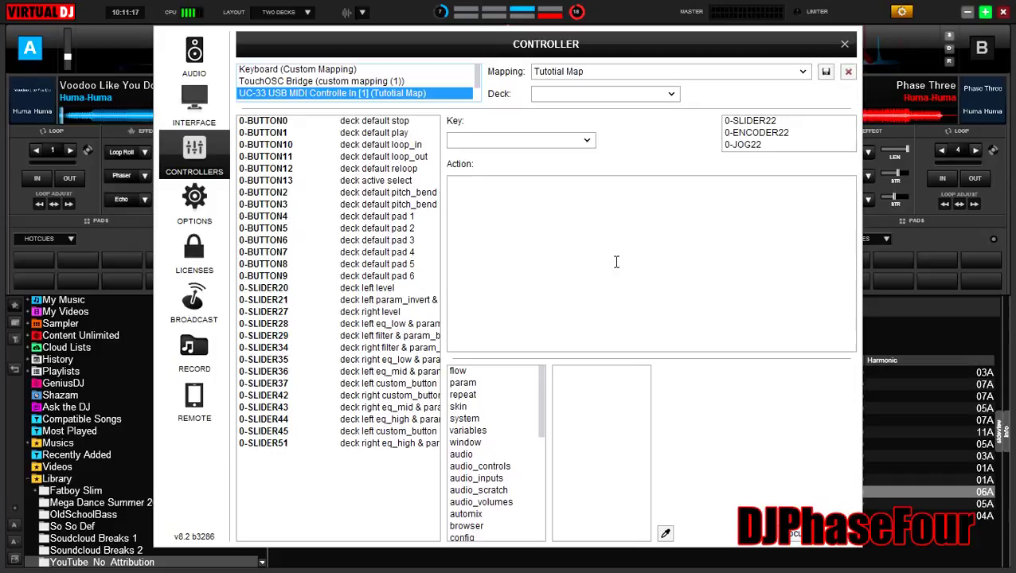
{"action": "key", "text": "alt+Tab"}
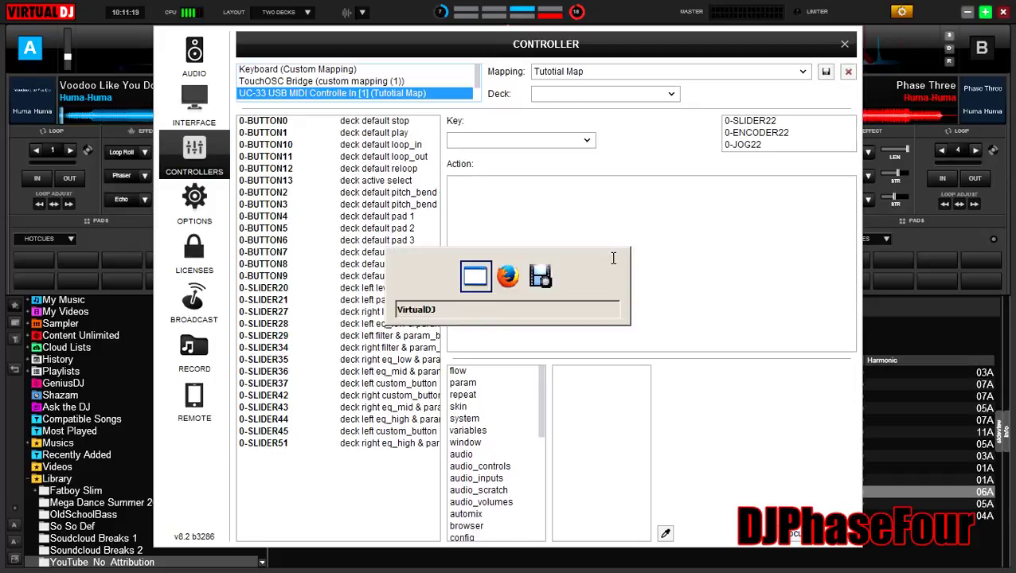
{"action": "key", "text": "alt+Tab"}
{"action": "key", "text": "alt+Tab"}
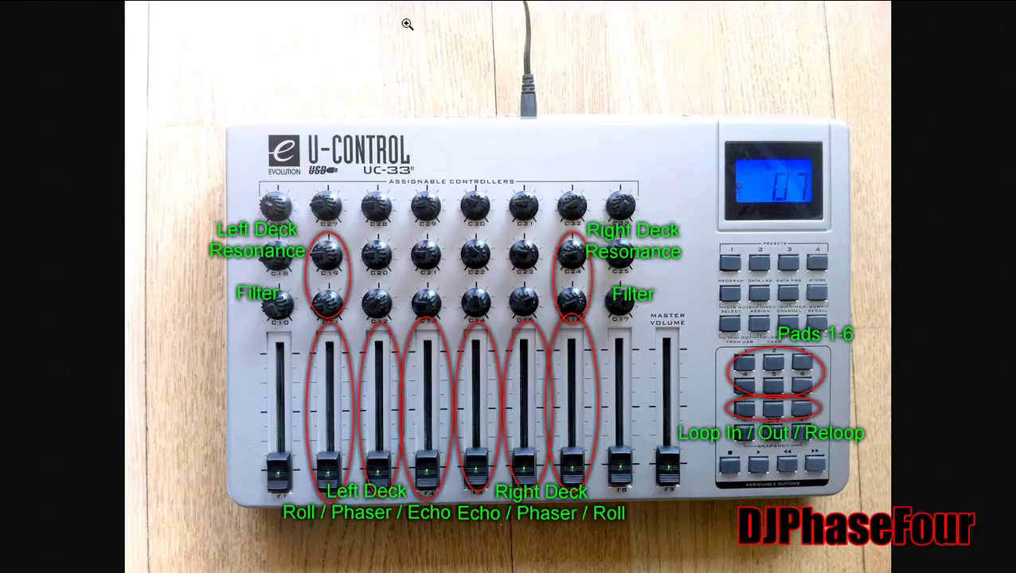
{"action": "key", "text": "alt+Tab"}
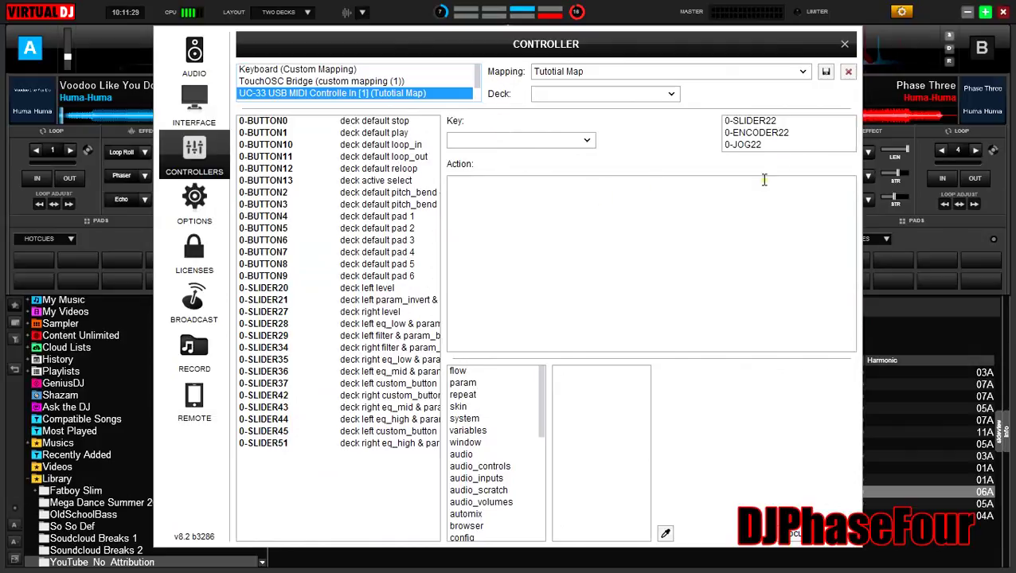
- Add 0-SLIDER22 to the UC-33 mapping with the action "deck left effect_slider 2 1 &"
{"action": "left_click", "coordinate": [770, 121]}
{"action": "left_click", "coordinate": [490, 200]}
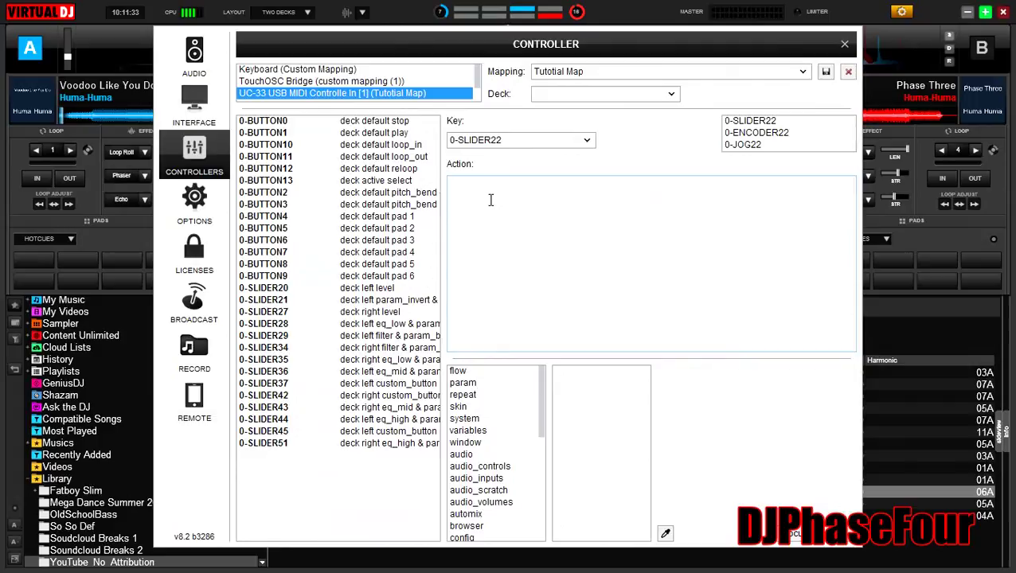
{"action": "type", "text": "deck left"}
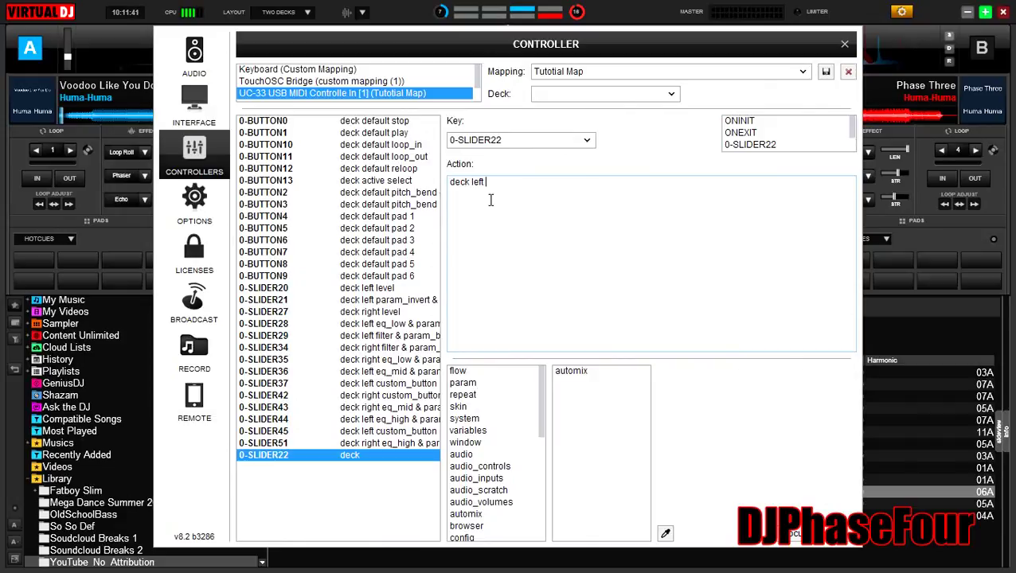
{"action": "type", "text": "effect_"}
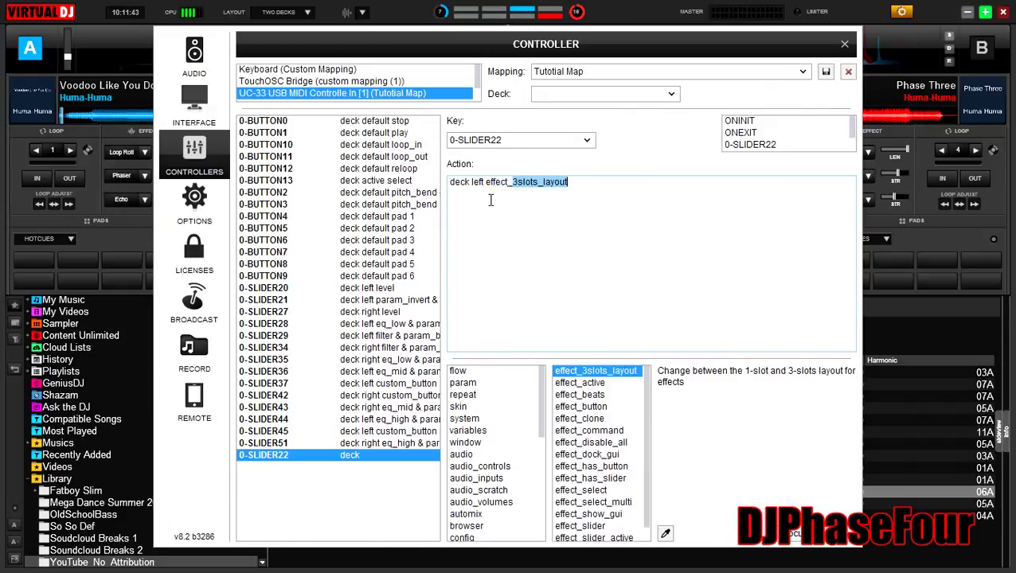
{"action": "type", "text": "slider 2 1 &"}
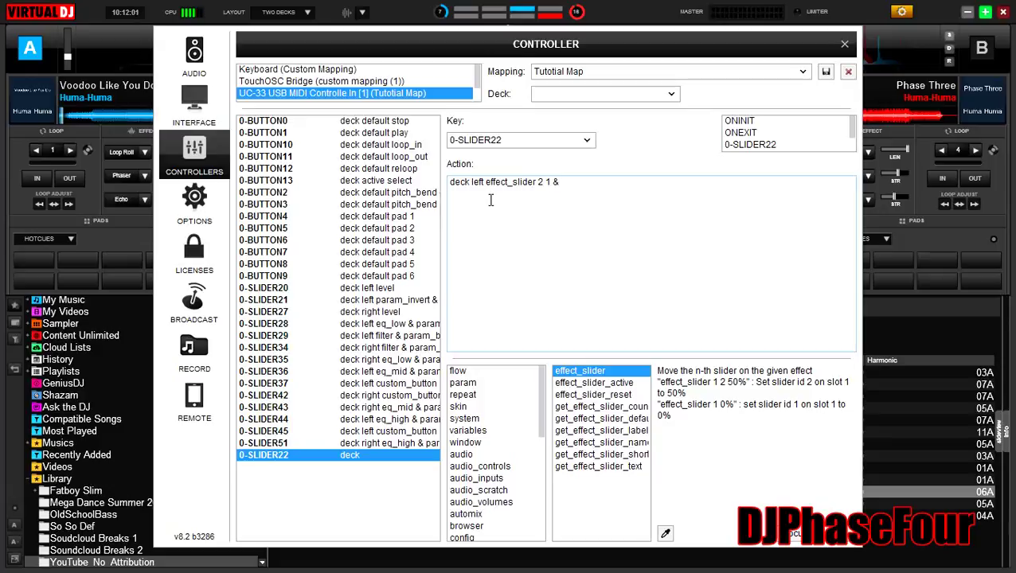
- Complete the 0-SLIDER22 action with "param_equal 0% ? effect_active off : effect_active on" and close the settings window
{"action": "type", "text": "param"}
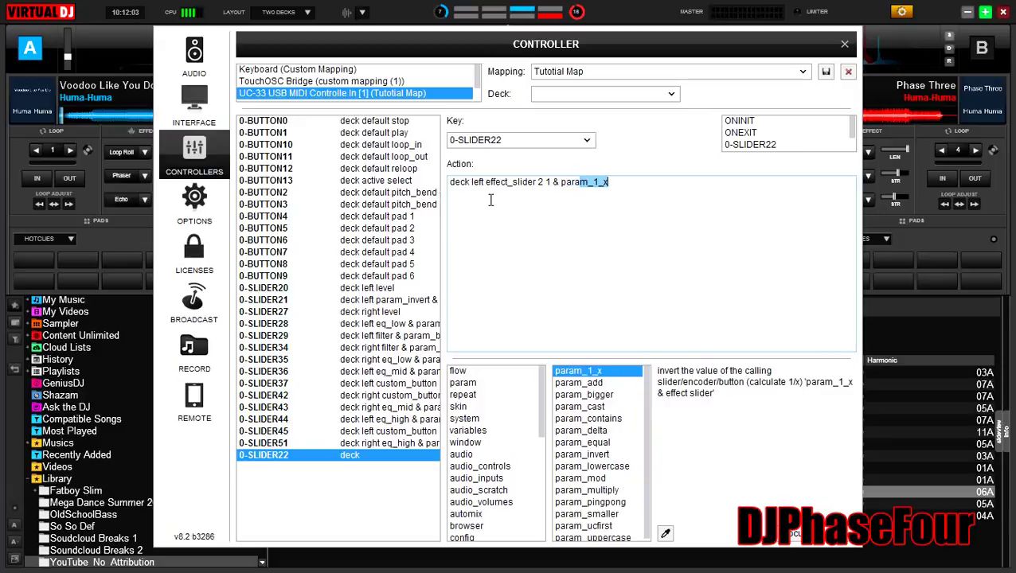
{"action": "type", "text": "_equal"}
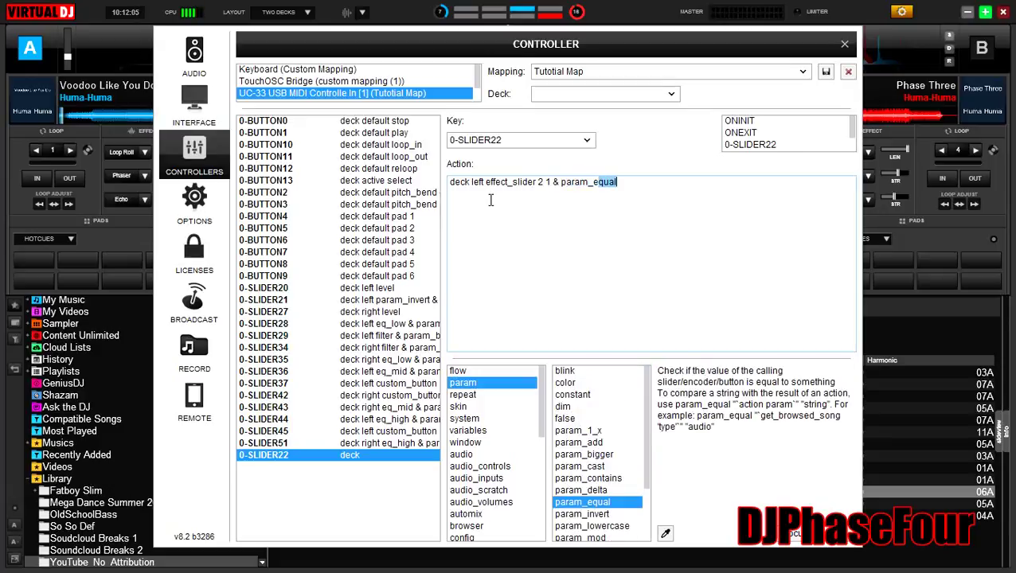
{"action": "type", "text": " 0%"}
{"action": "type", "text": "effect"}
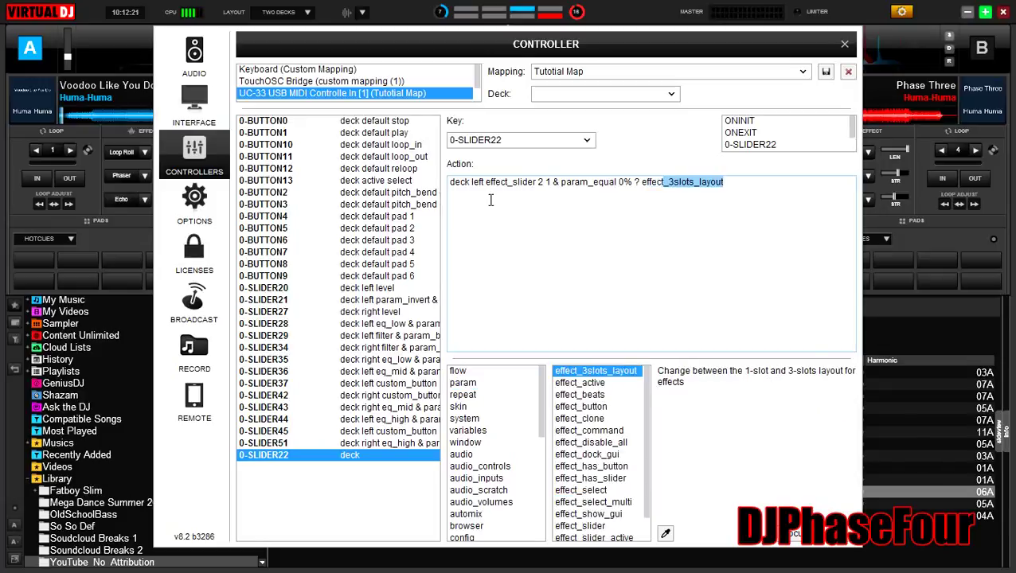
{"action": "type", "text": "_active"}
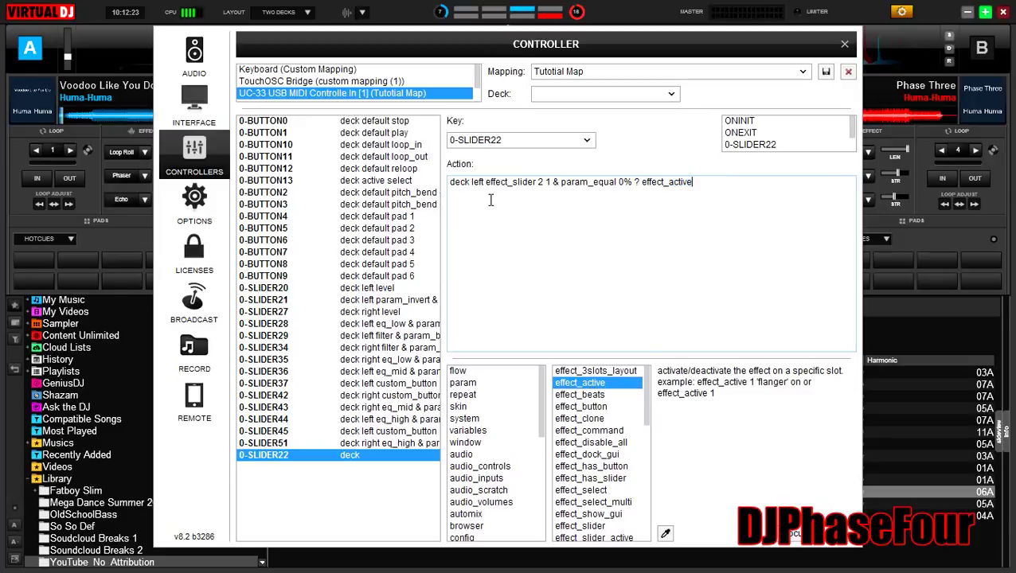
{"action": "type", "text": " off :"}
{"action": "type", "text": "effect"}
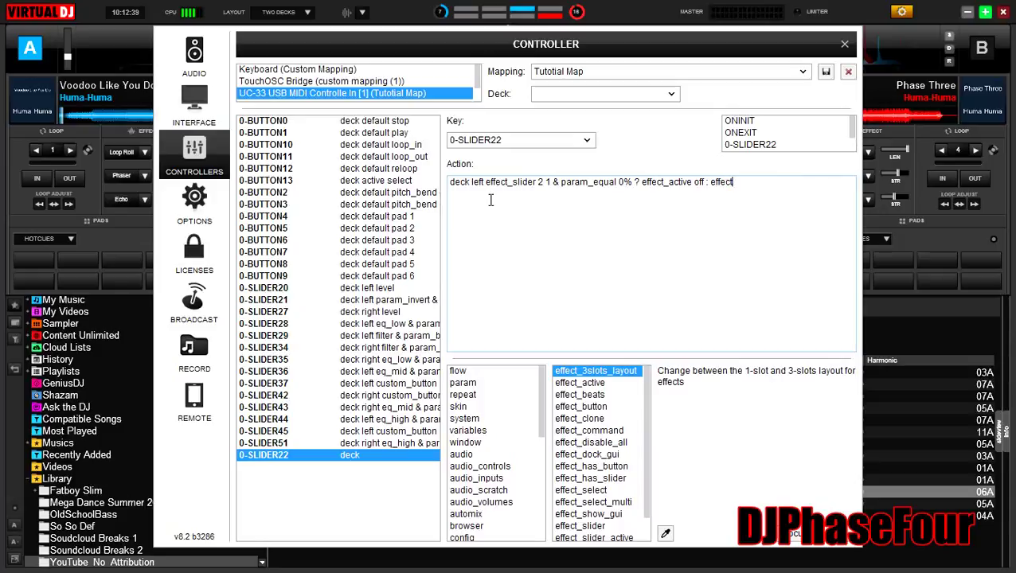
{"action": "type", "text": "_active"}
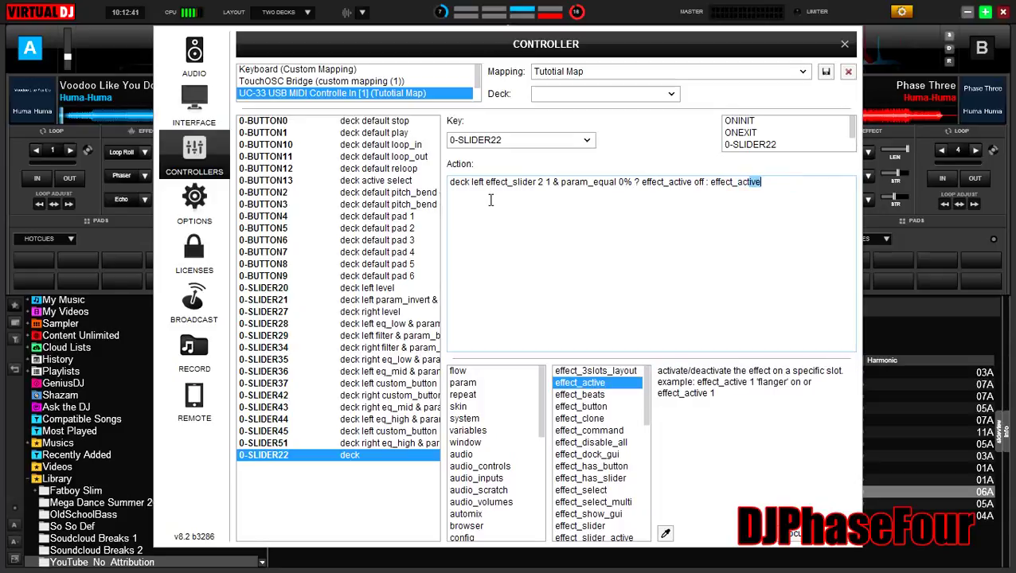
{"action": "type", "text": " on"}
{"action": "double_click", "coordinate": [461, 180]}
{"action": "left_click", "coordinate": [381, 460]}
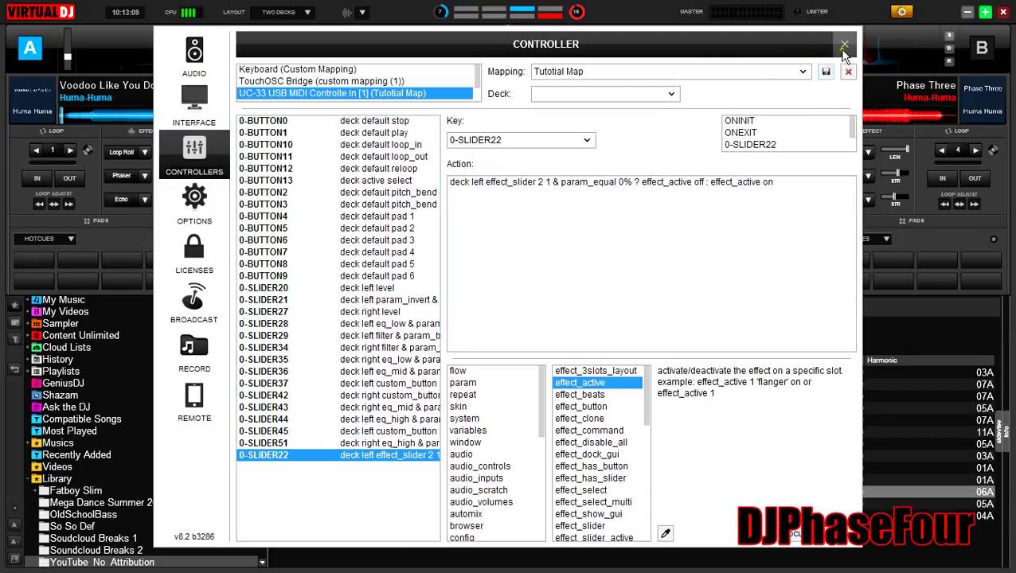
{"action": "left_click", "coordinate": [844, 46]}
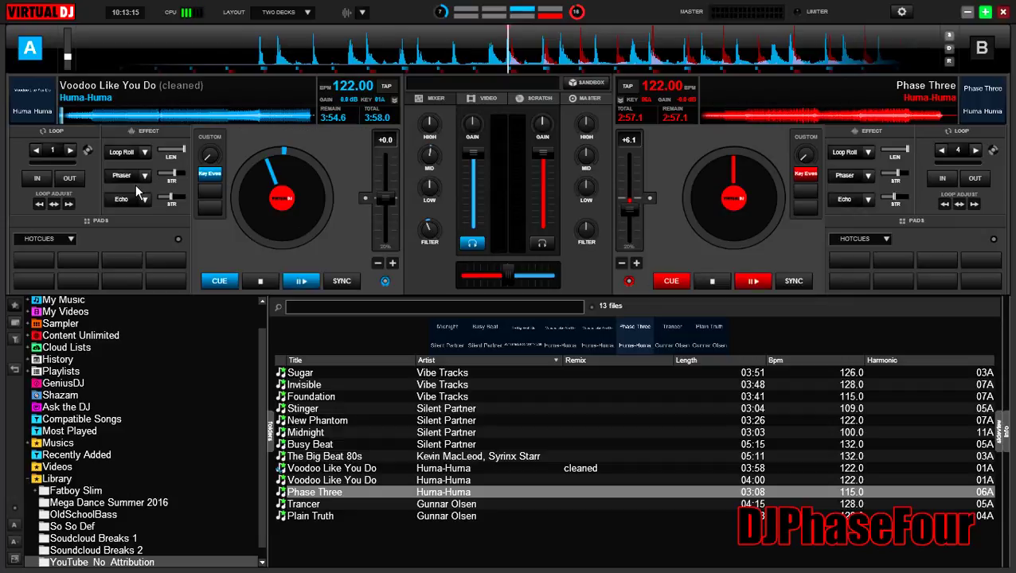
- Test the mapped 0-SLIDER22 fader on the left deck's effects
{"action": "key", "text": "1"}
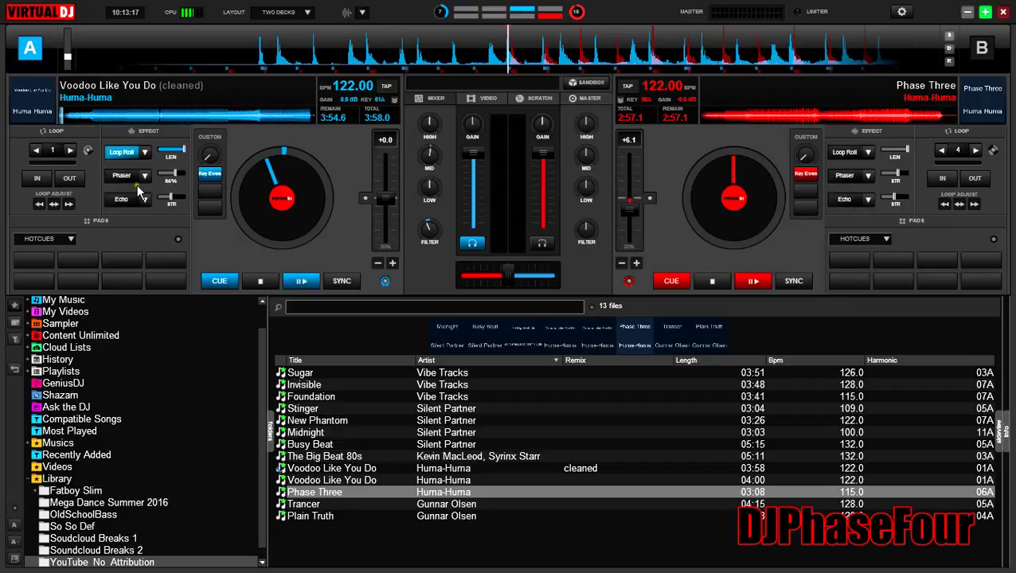
{"action": "key", "text": "1"}
{"action": "key", "text": "1"}
{"action": "key", "text": "1"}
- Reopen the 0-SLIDER22 action of the UC-33 mapping, insert slot number 2 after both effect_active commands and close the settings window
{"action": "left_click", "coordinate": [902, 12]}
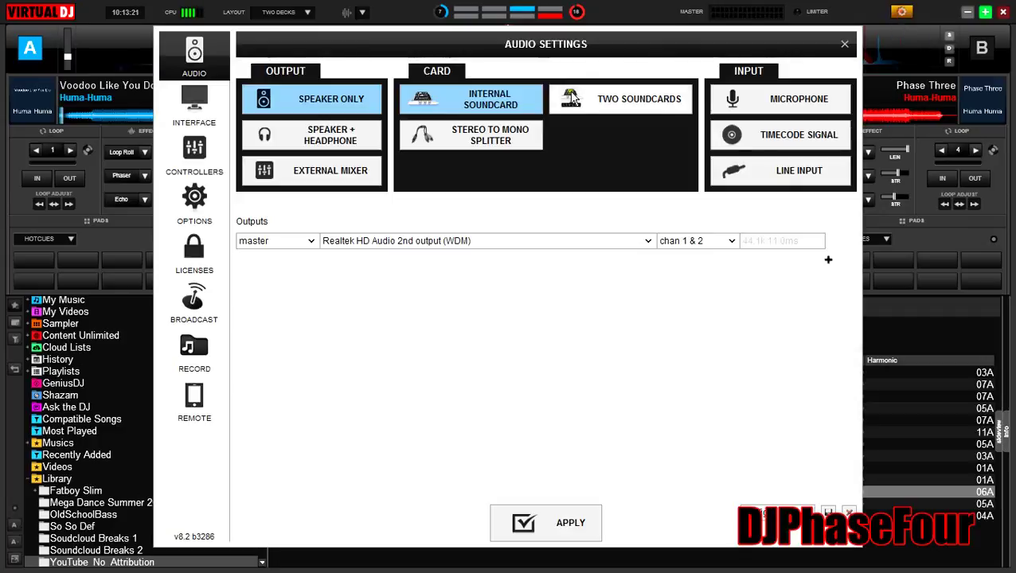
{"action": "left_click", "coordinate": [195, 151]}
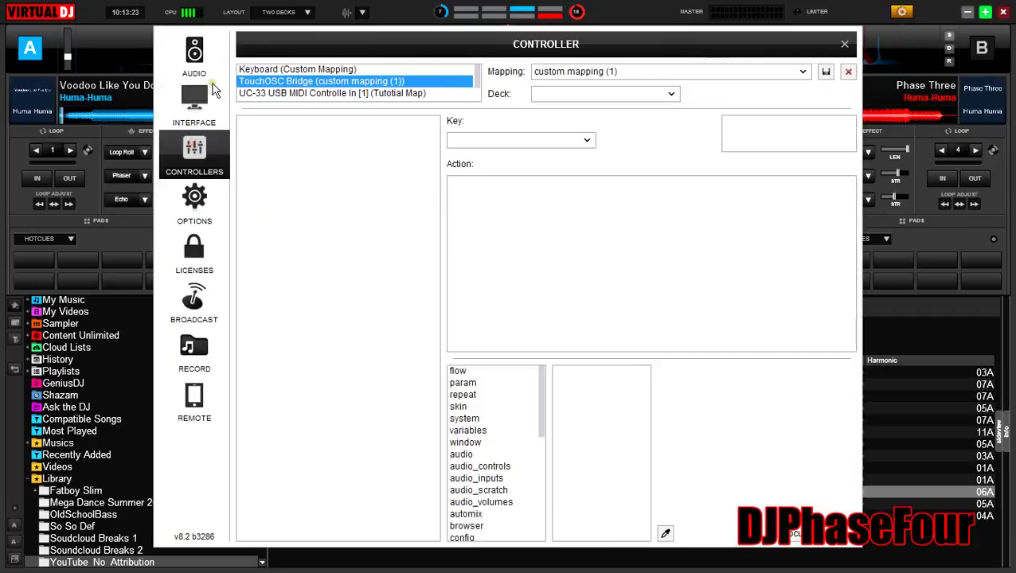
{"action": "left_click", "coordinate": [288, 94]}
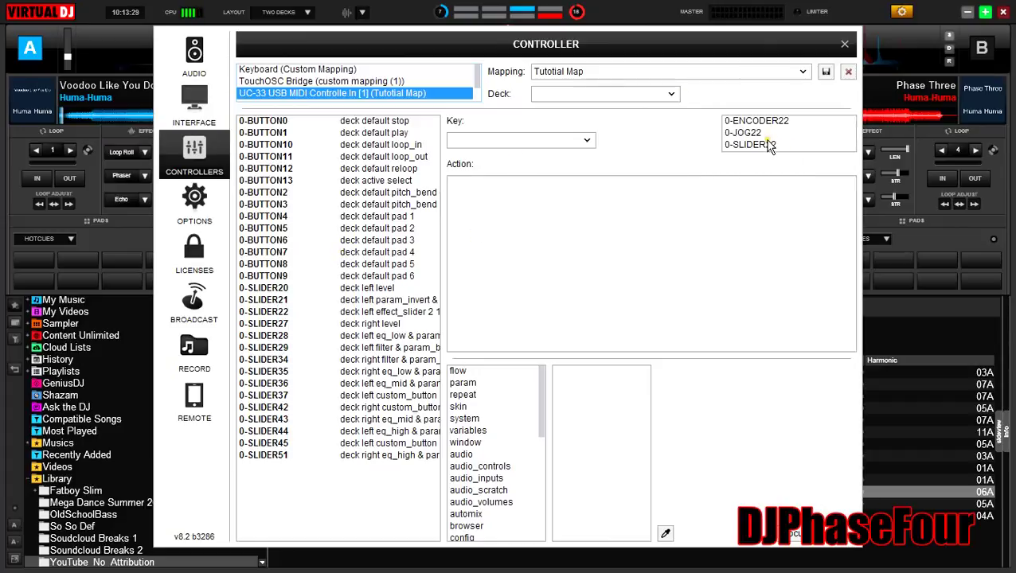
{"action": "left_click", "coordinate": [763, 144]}
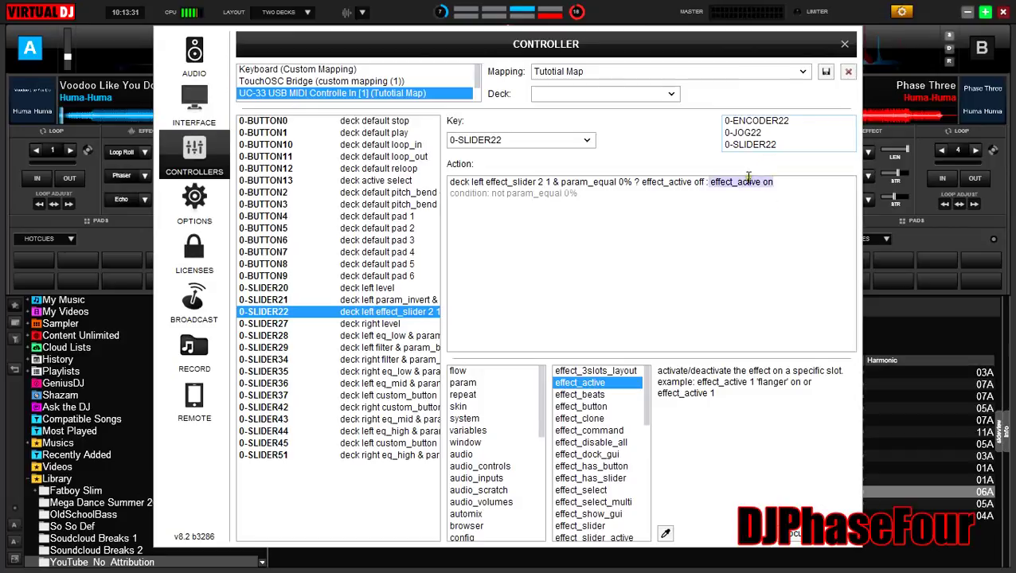
{"action": "left_click", "coordinate": [695, 182]}
{"action": "type", "text": "2"}
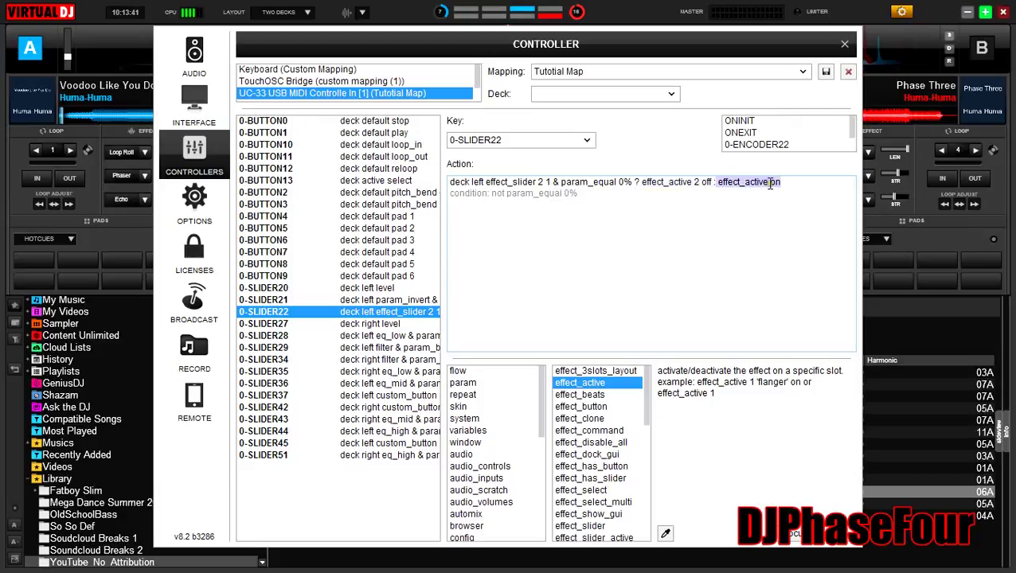
{"action": "type", "text": "2"}
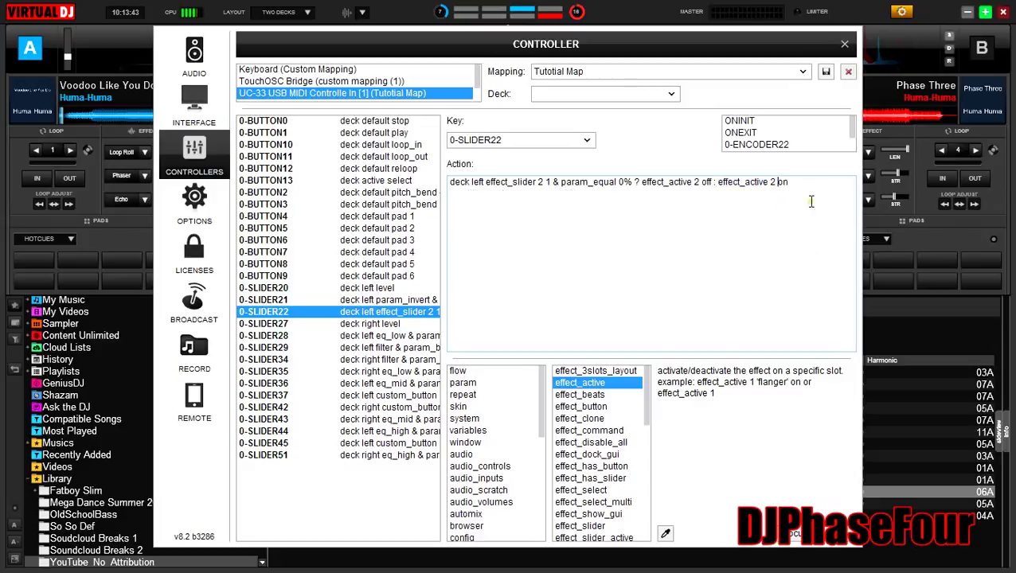
{"action": "left_click", "coordinate": [816, 187]}
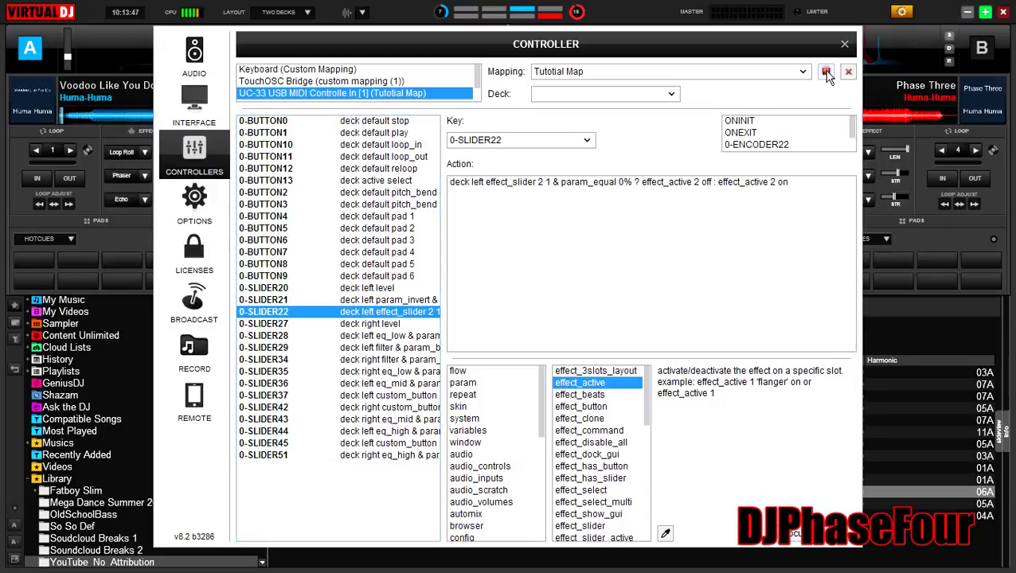
{"action": "left_click", "coordinate": [845, 43]}
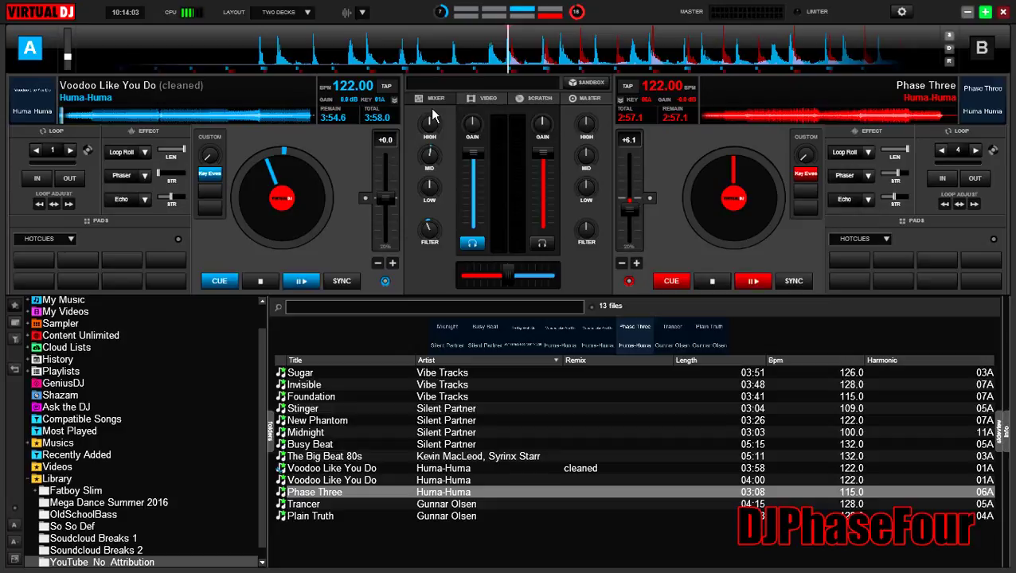
- Switch to the annotated controller picture to check the effect fader assignments, and return to VirtualDJ
{"action": "key", "text": "alt+Tab"}
{"action": "key", "text": "alt+Tab"}
{"action": "key", "text": "alt+Tab"}
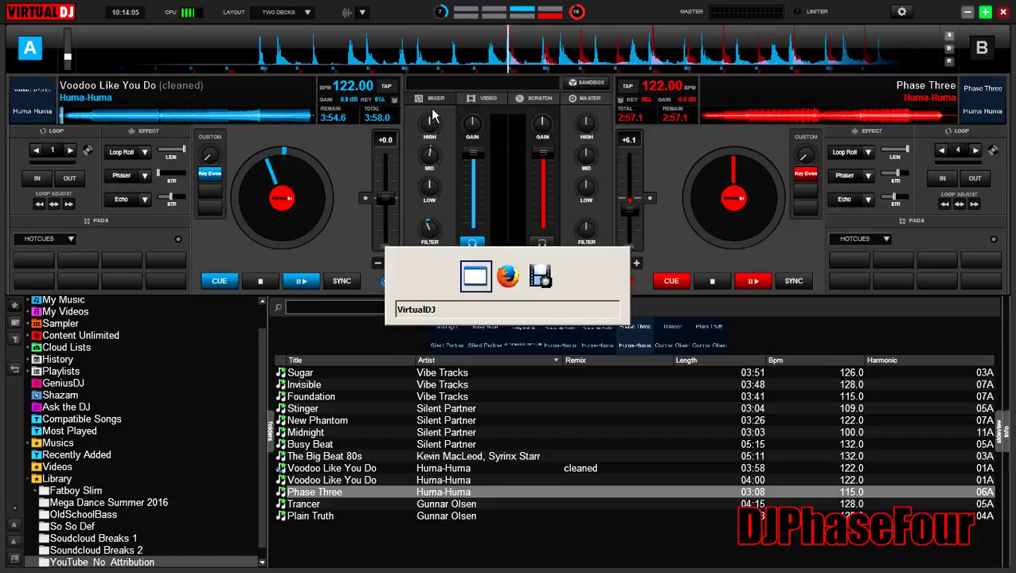
{"action": "key", "text": "alt+Tab"}
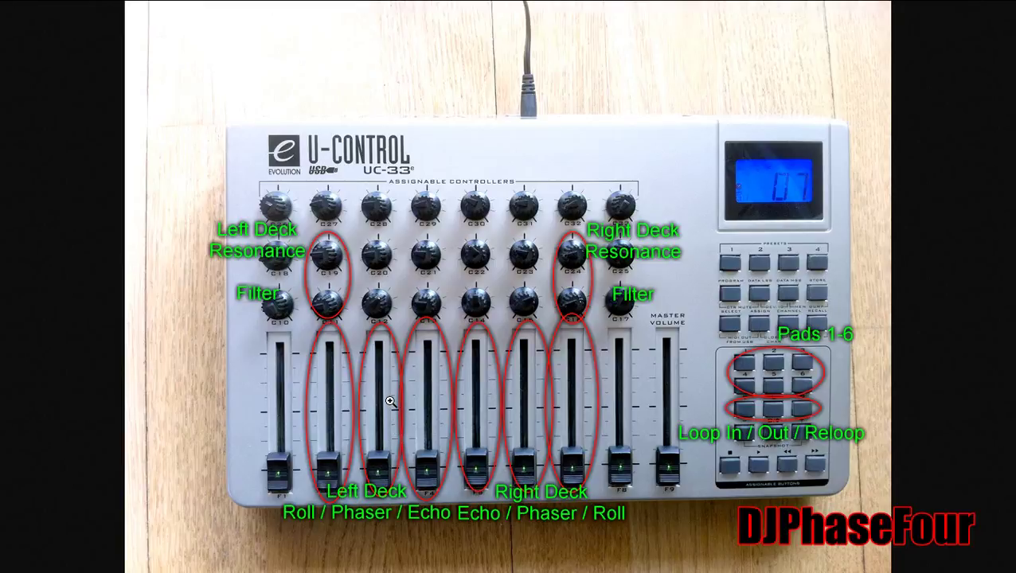
{"action": "key", "text": "alt+Tab"}
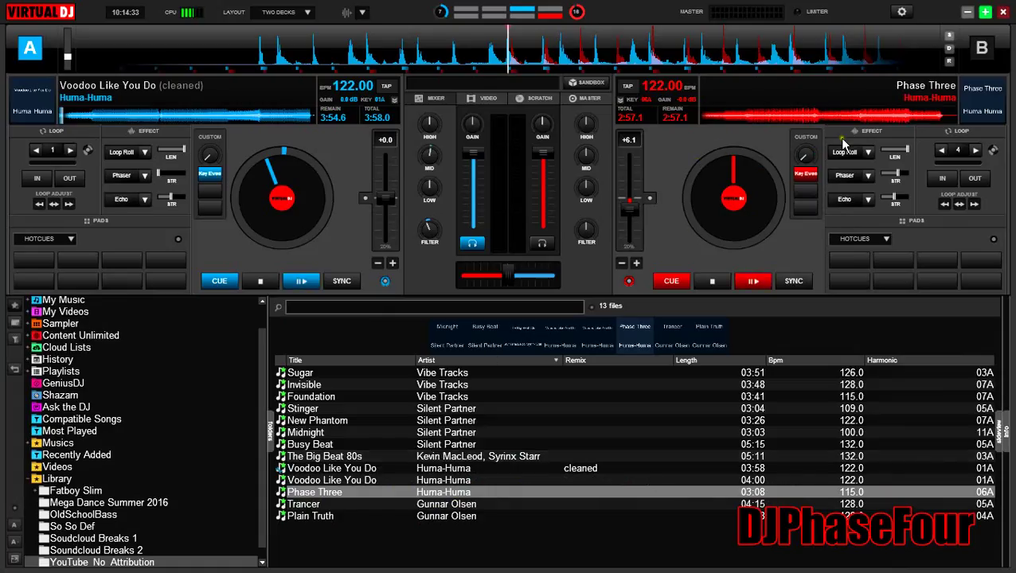
- Open the controller settings for the UC-33 mapping and copy the whole 0-SLIDER22 action text
{"action": "left_click", "coordinate": [908, 14]}
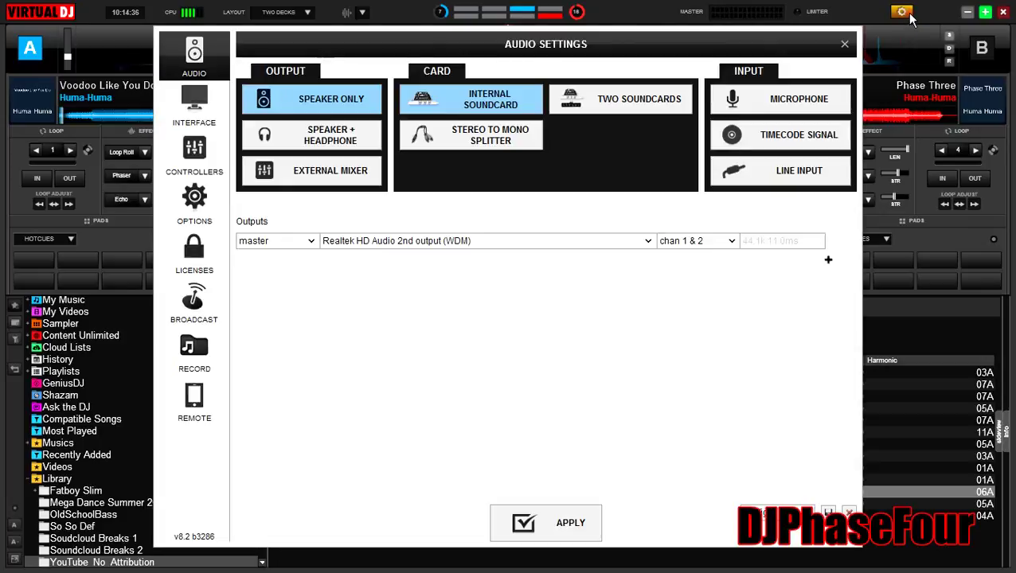
{"action": "left_click", "coordinate": [194, 156]}
{"action": "left_click", "coordinate": [411, 94]}
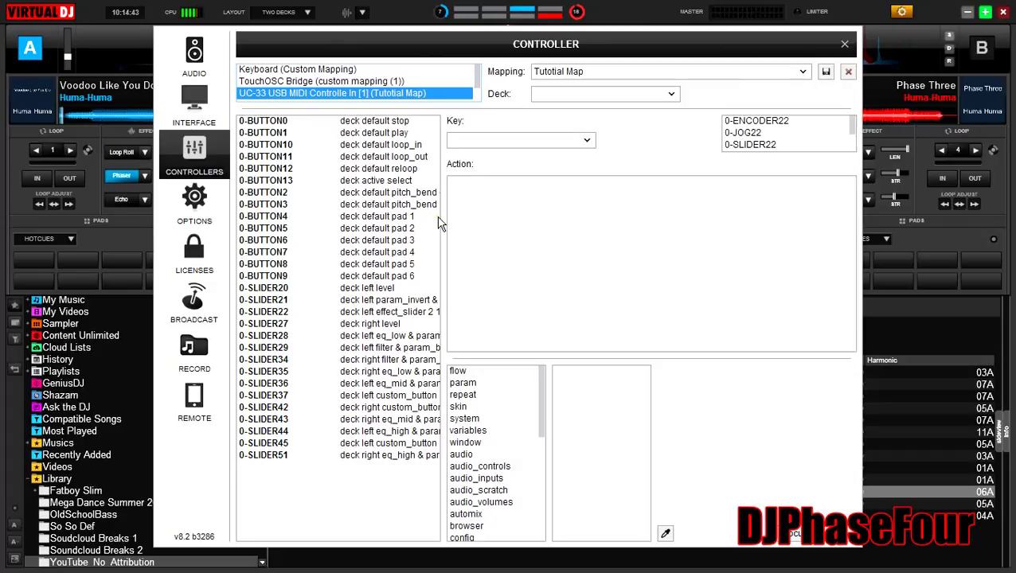
{"action": "left_click", "coordinate": [772, 145]}
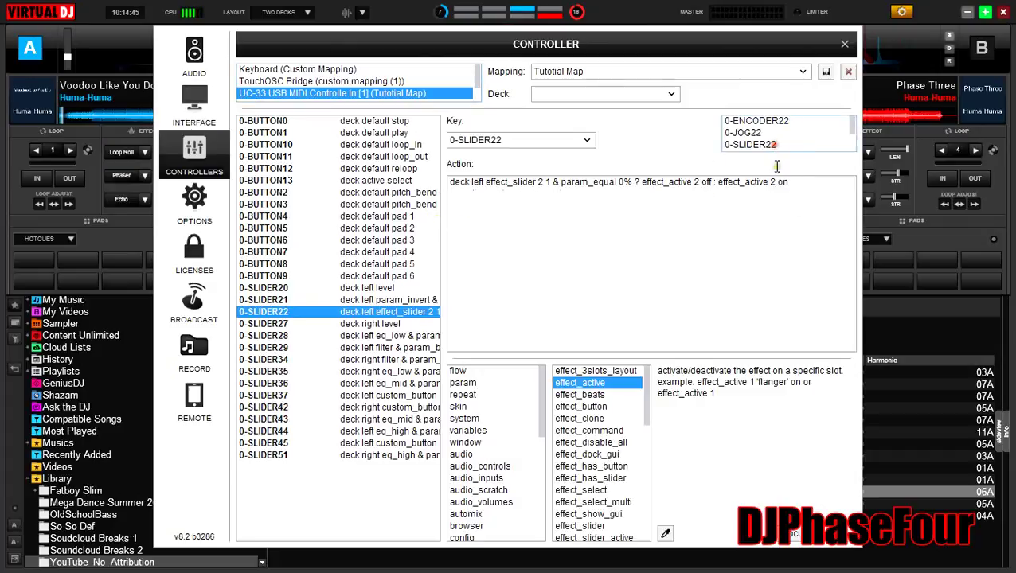
{"action": "left_click", "coordinate": [828, 191]}
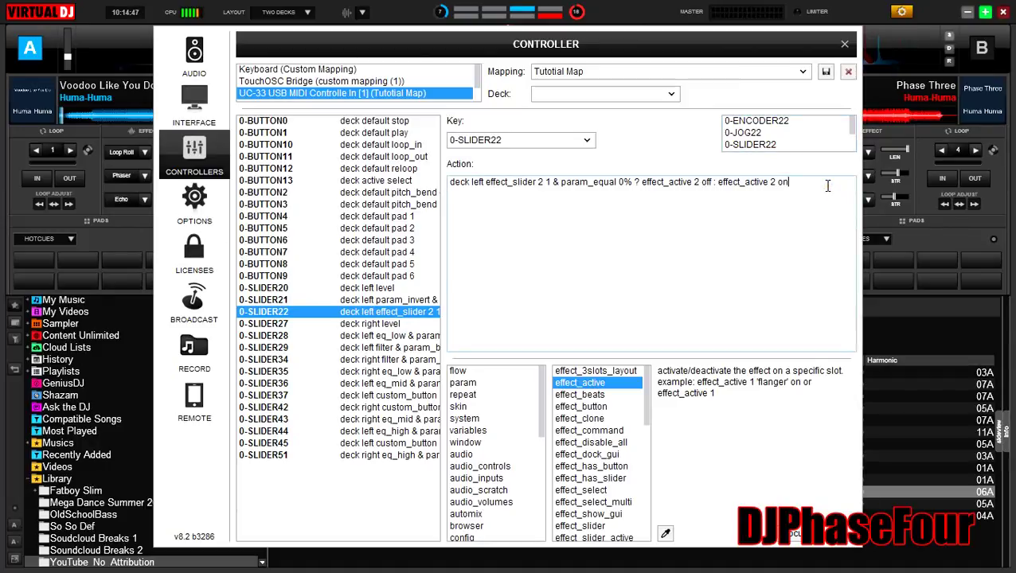
{"action": "key", "text": "ctrl+a"}
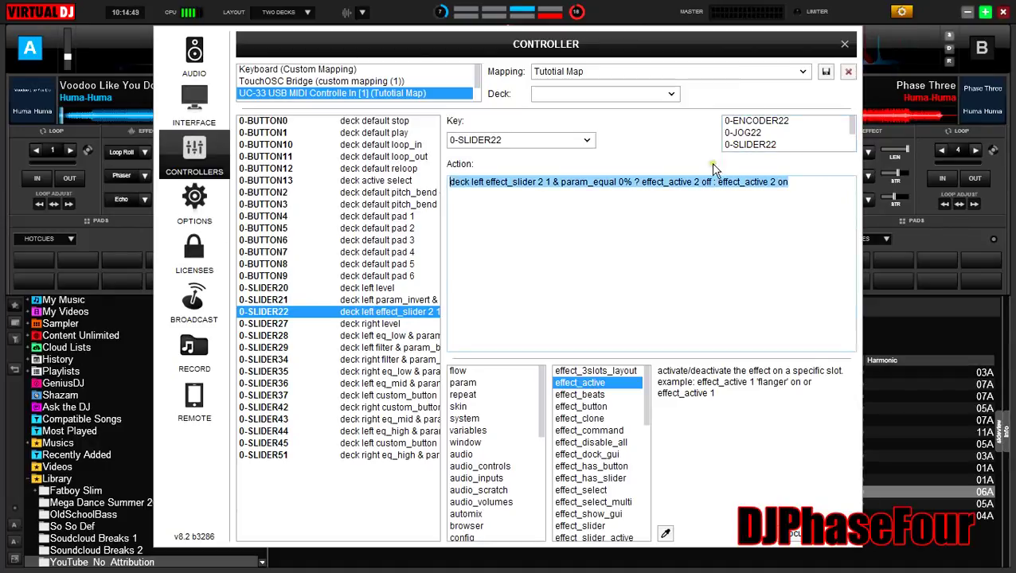
{"action": "right_click", "coordinate": [658, 188]}
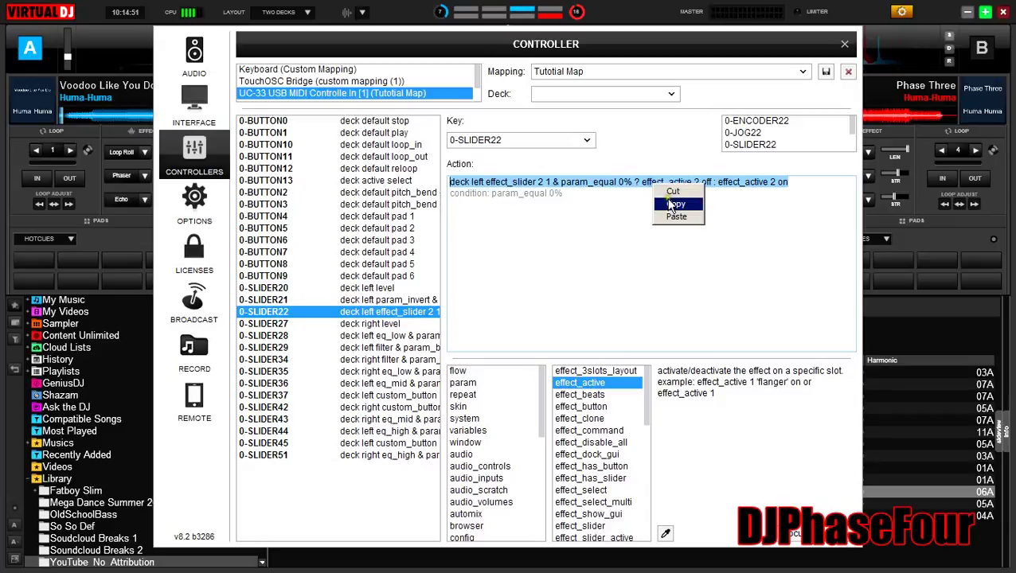
{"action": "left_click", "coordinate": [674, 205]}
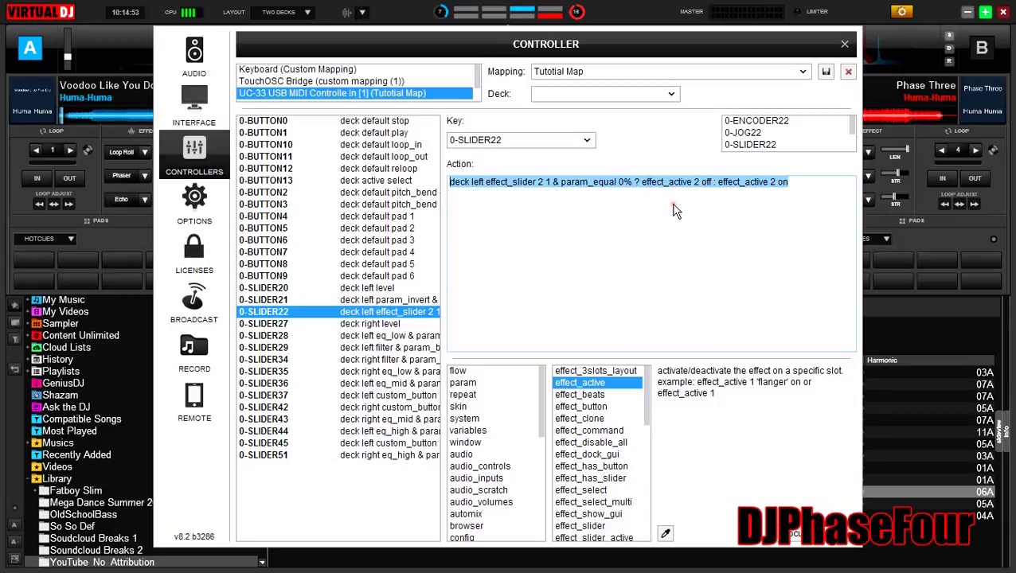
{"action": "key", "text": "Left"}
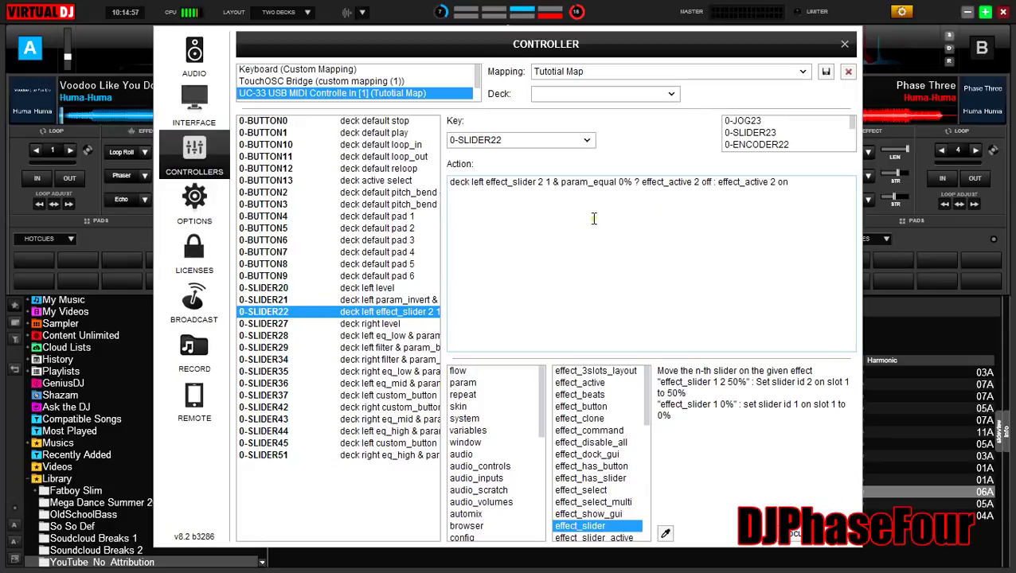
- Paste the copied action onto 0-SLIDER23, set the slot number to 3 in effect_slider and both effect_active commands, and close the settings window
{"action": "left_click", "coordinate": [756, 134]}
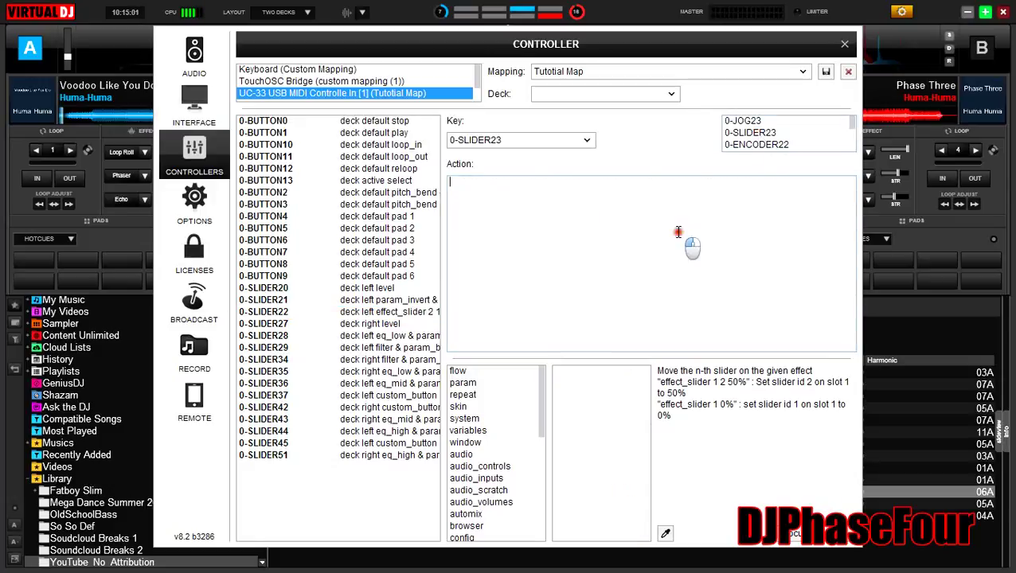
{"action": "key", "text": "ctrl+v"}
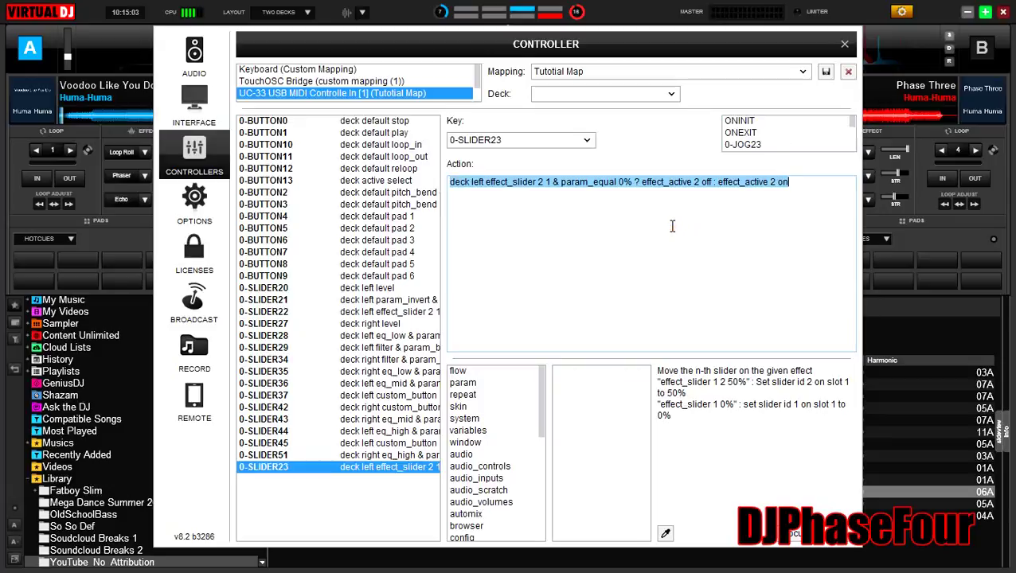
{"action": "left_click", "coordinate": [539, 182]}
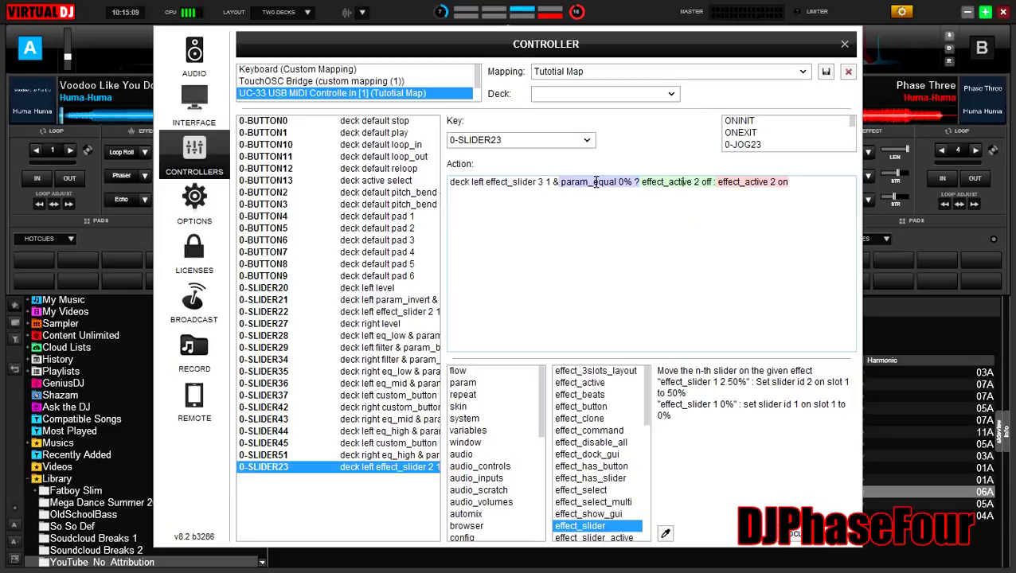
{"action": "key", "text": "Delete"}
{"action": "type", "text": "3"}
{"action": "left_click", "coordinate": [399, 469]}
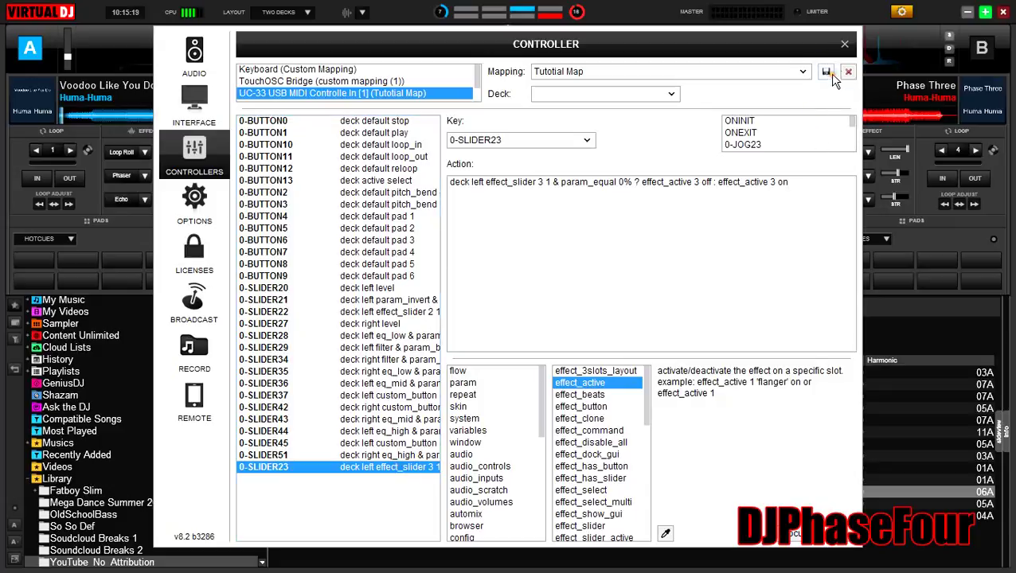
{"action": "left_click", "coordinate": [844, 46]}
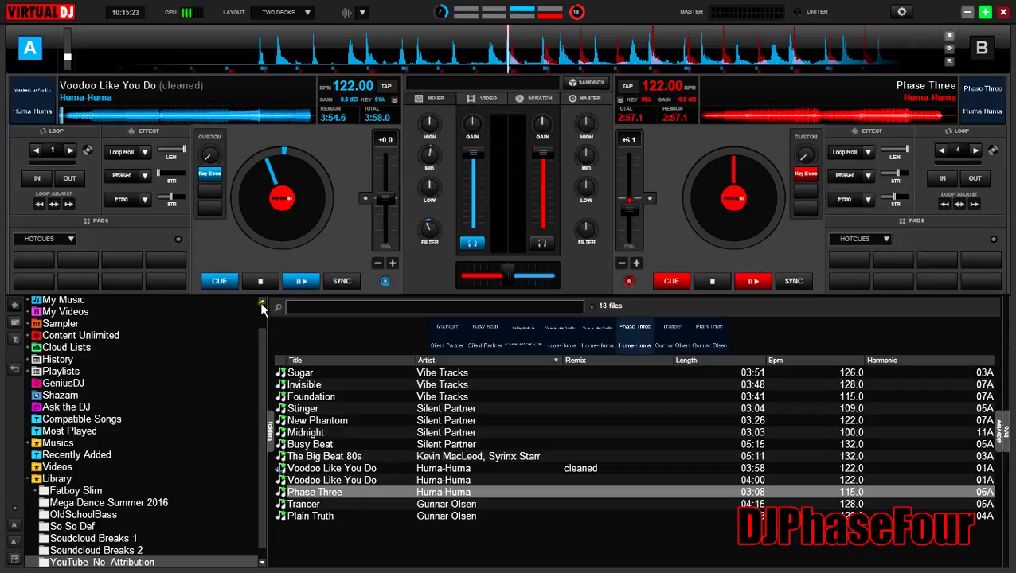
- Switch to the annotated controller picture to check the left deck's Echo fader assignment, and return to VirtualDJ
{"action": "key", "text": "alt+Tab"}
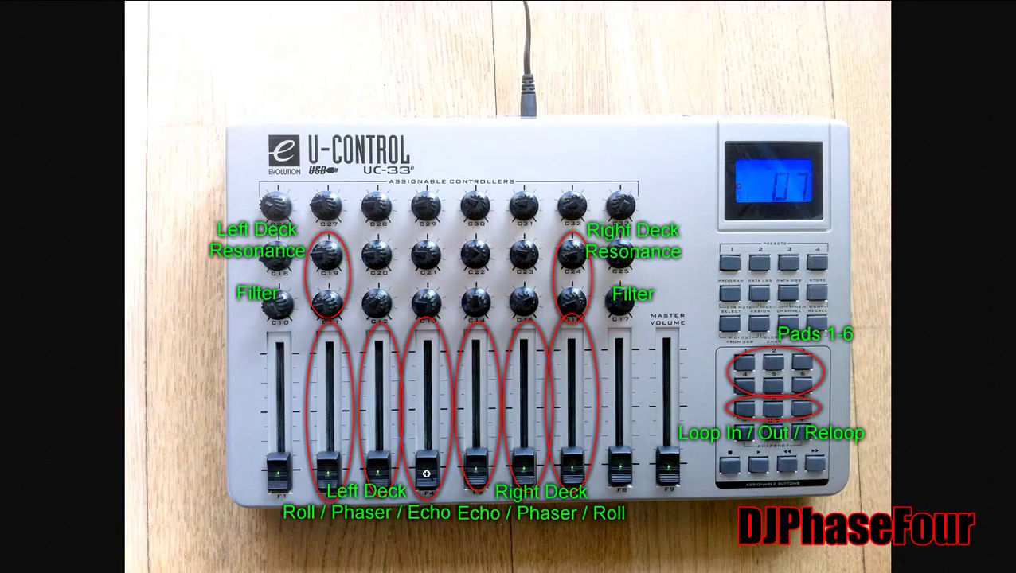
{"action": "key", "text": "alt+Tab"}
{"action": "key", "text": "alt+Tab"}
{"action": "key", "text": "alt+Tab"}
{"action": "key", "text": "alt+Tab"}
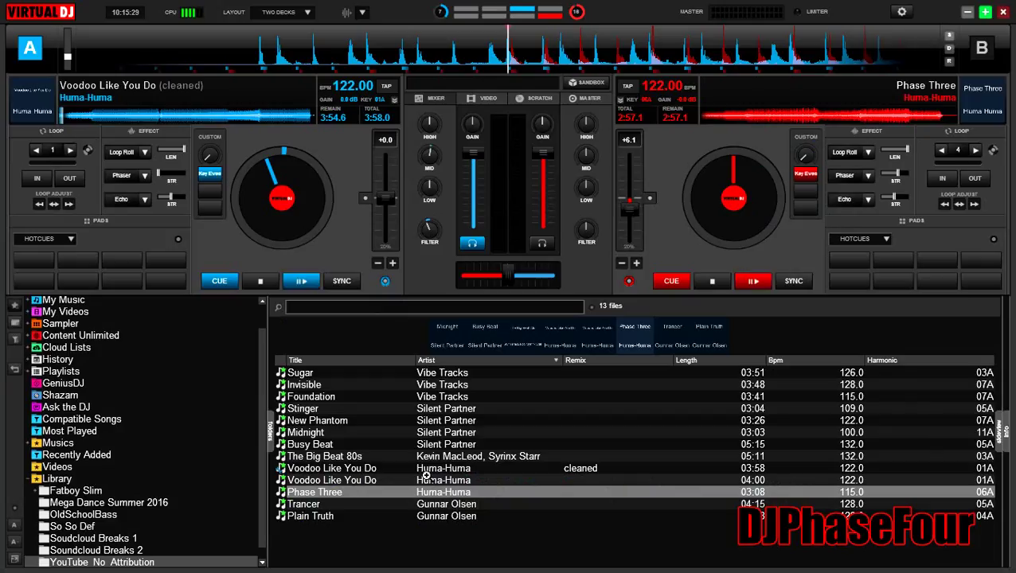